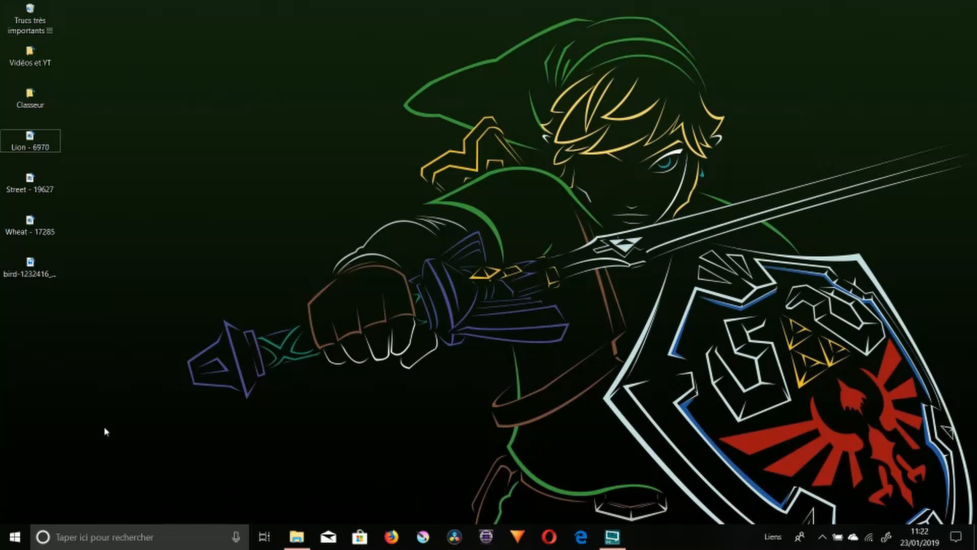
left_click_drag(216, 313, 498, 418)
left_click_drag(393, 359, 204, 284)
left_click_drag(106, 253, 185, 237)
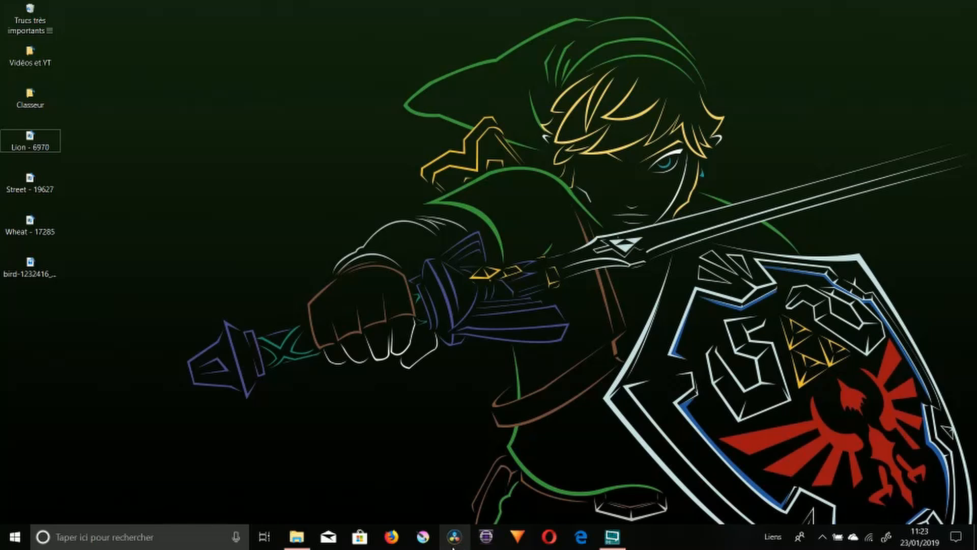
left_click_drag(155, 343, 12, 142)
left_click(258, 312)
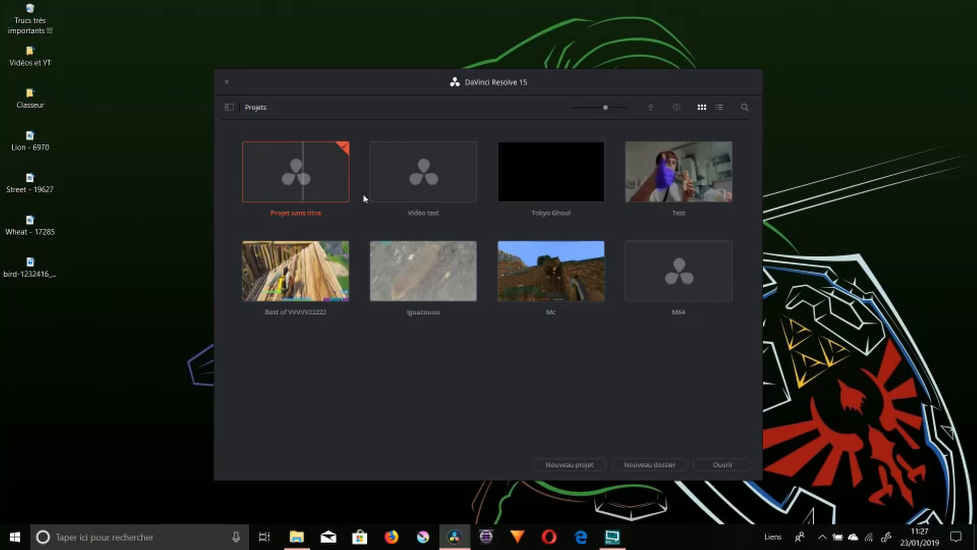
- Create a new project named "vidéo tuto"
left_click(589, 466)
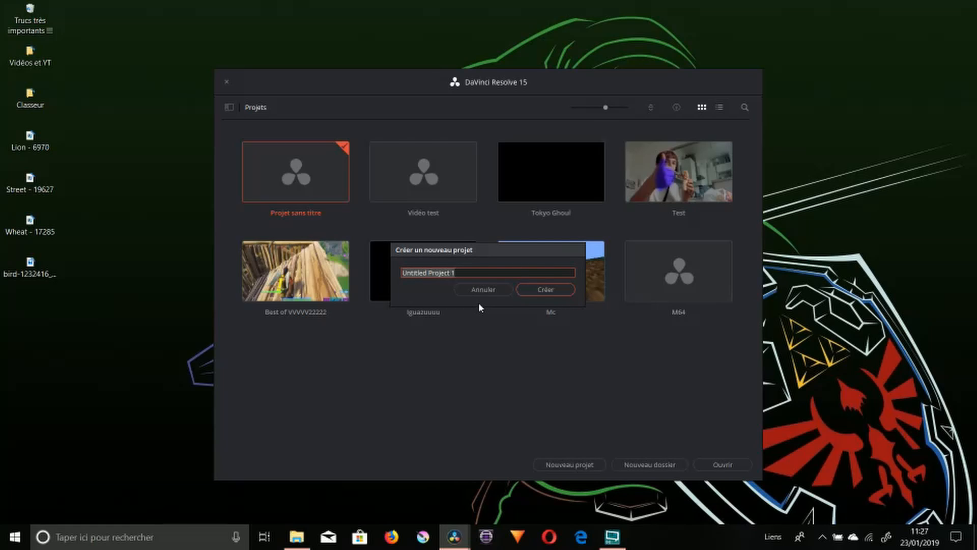
type("vidéo")
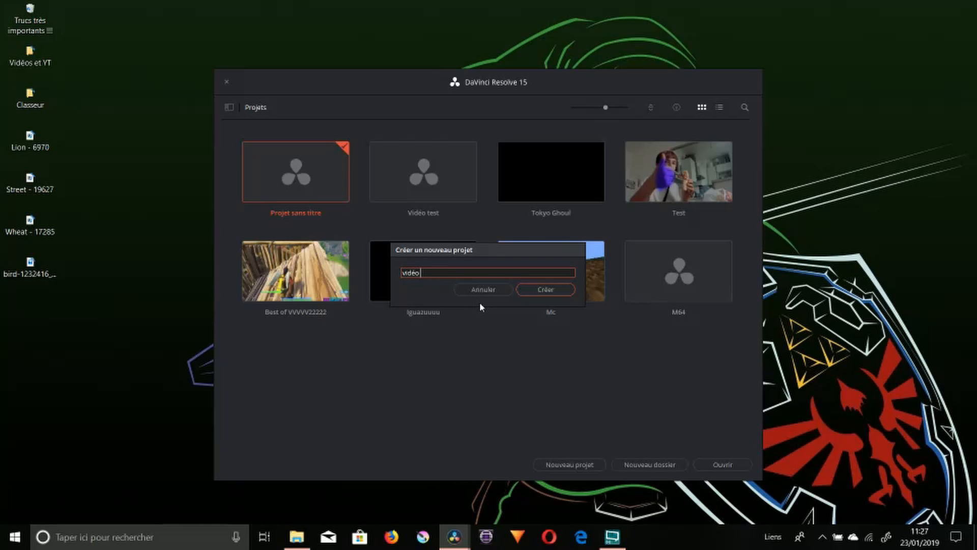
type(" tuto")
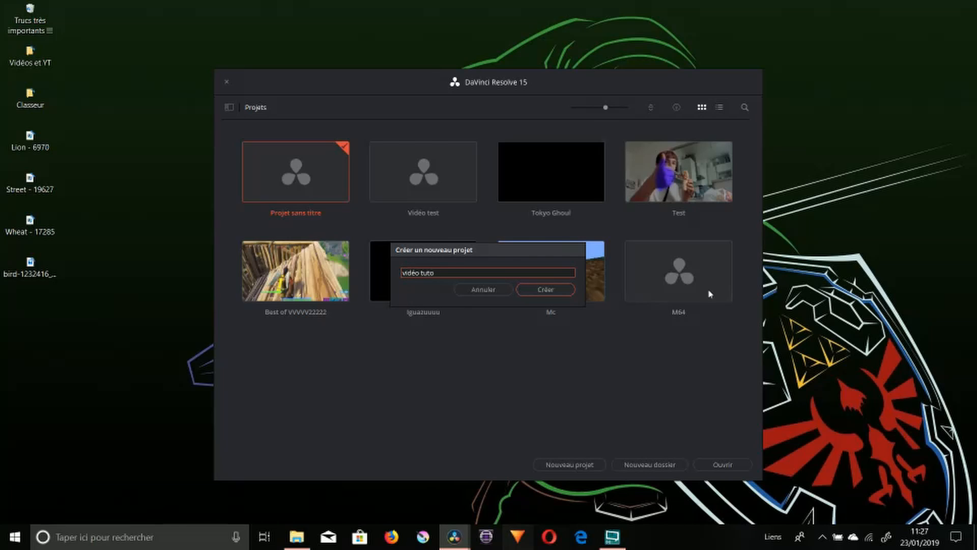
left_click(542, 290)
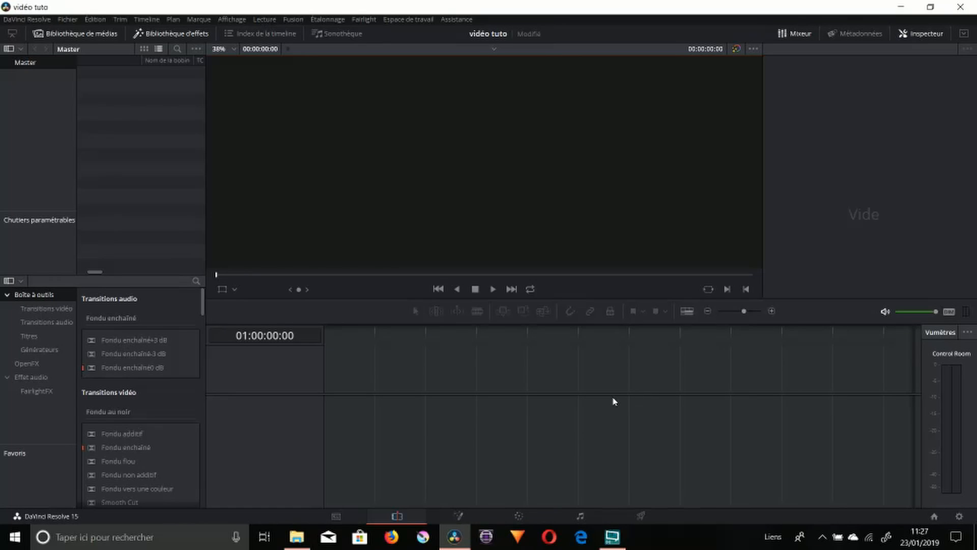
left_click_drag(514, 346, 757, 410)
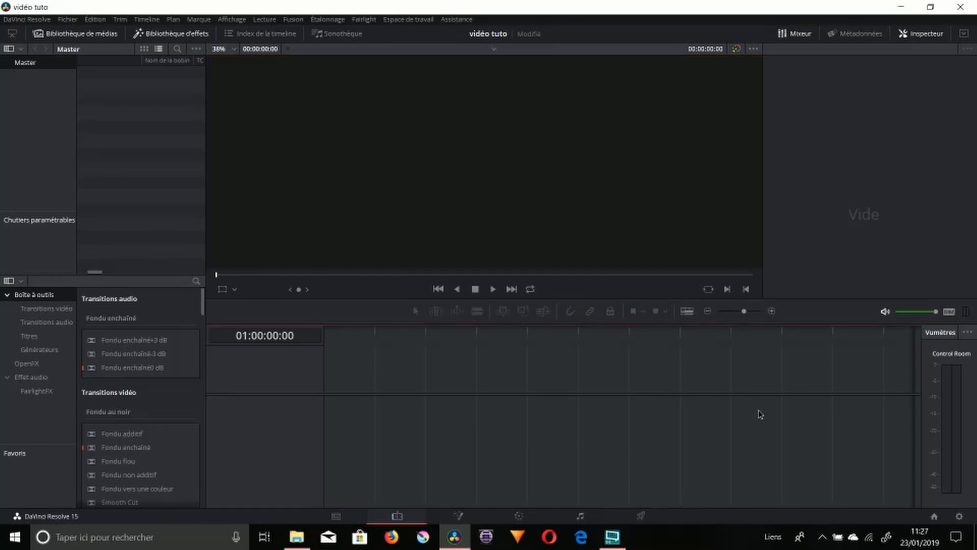
left_click_drag(552, 360, 753, 420)
- Hide the media library, effects library, mixer and inspector so that only the viewers and timeline remain
left_click(68, 36)
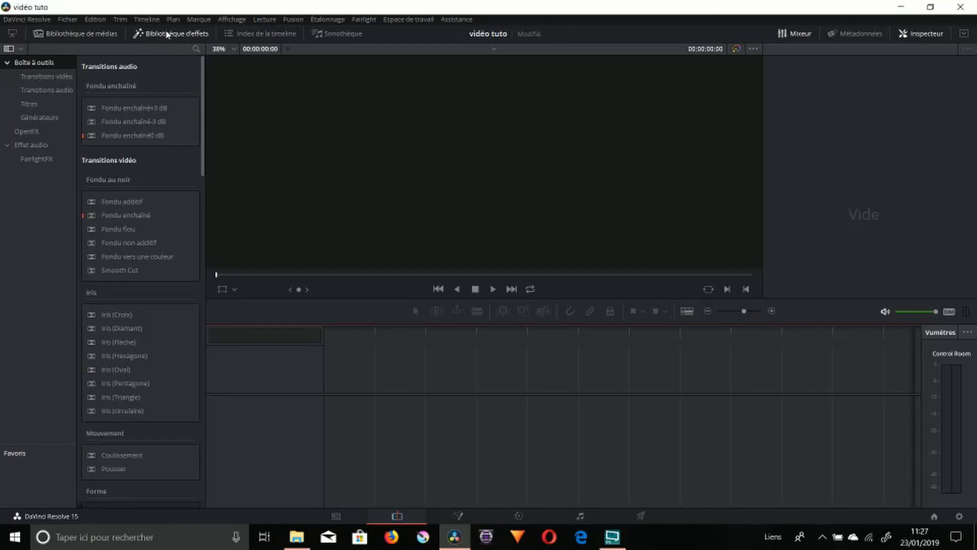
left_click(164, 33)
left_click(102, 33)
left_click(109, 35)
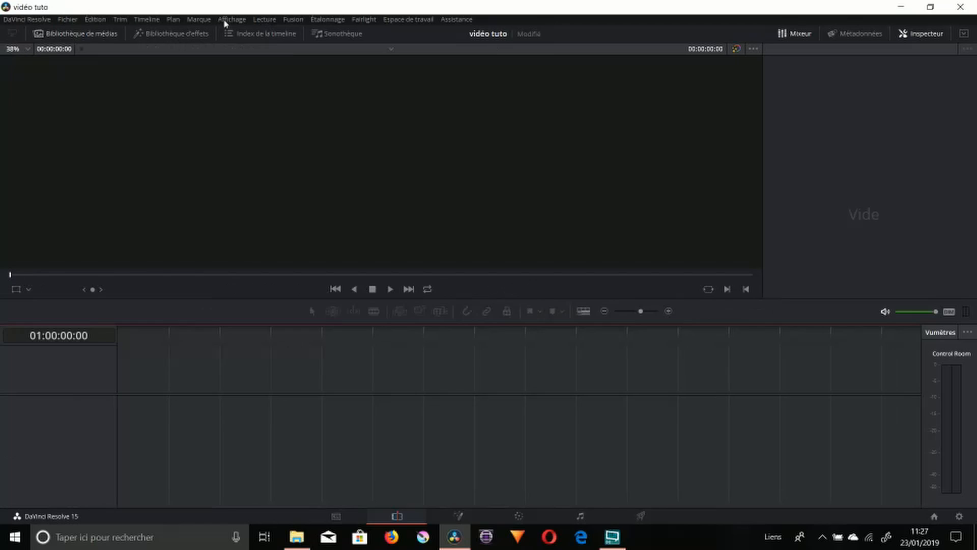
left_click(800, 36)
left_click(911, 40)
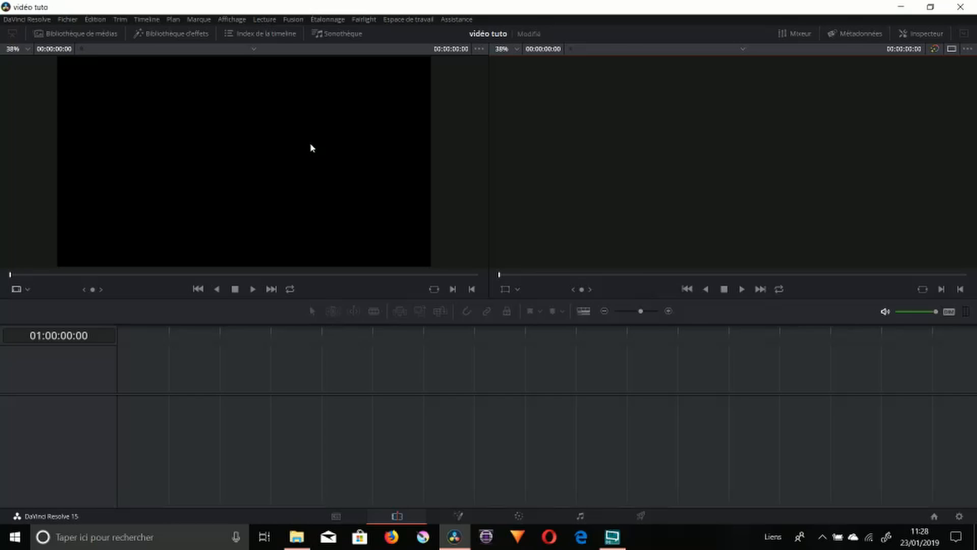
scroll(311, 145, "up", 1)
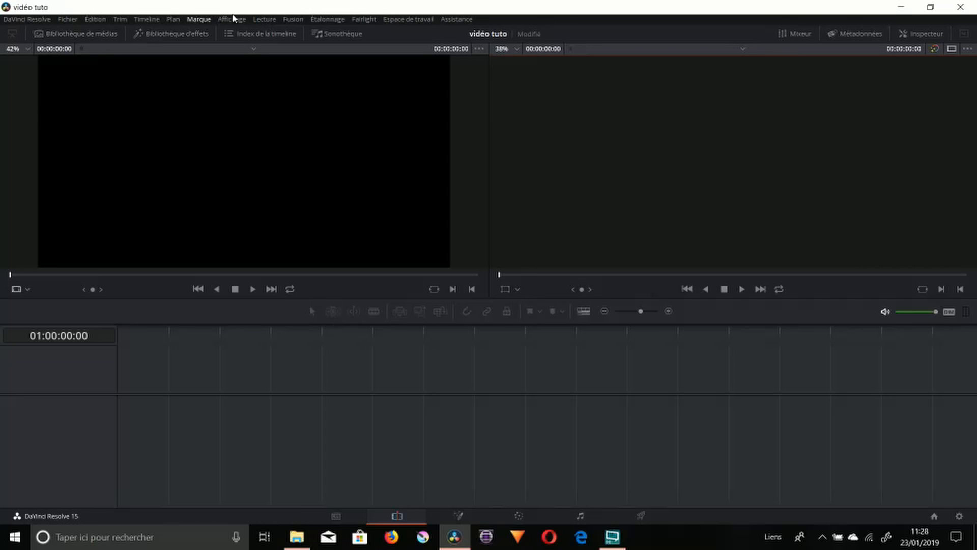
- Show the media library with the empty Master bin again
left_click(55, 34)
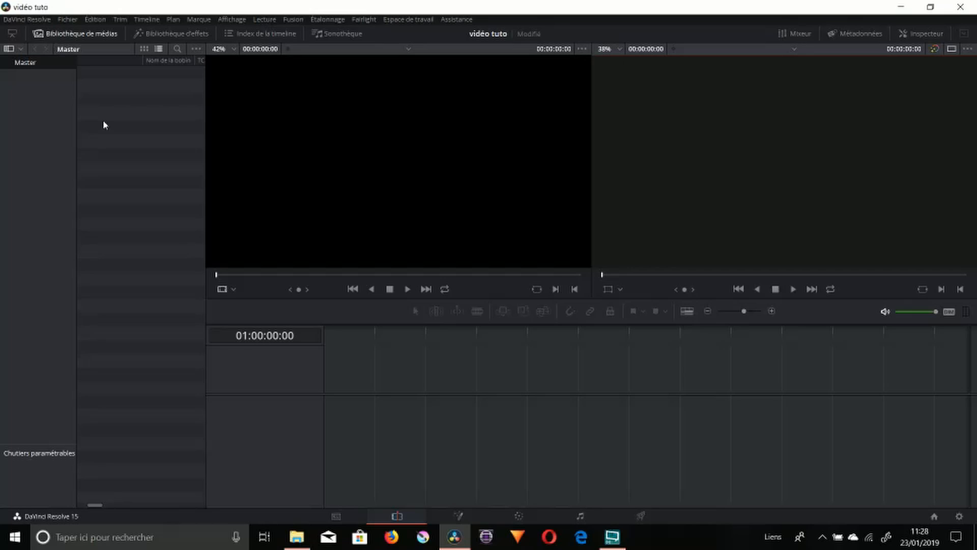
left_click_drag(96, 227, 144, 407)
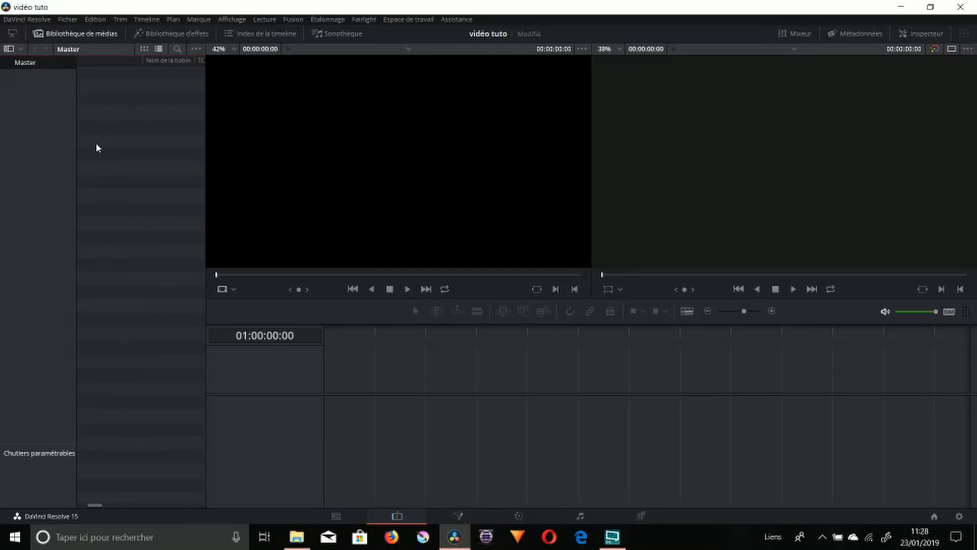
left_click_drag(95, 143, 168, 391)
left_click_drag(293, 4, 436, 34)
right_click(36, 270)
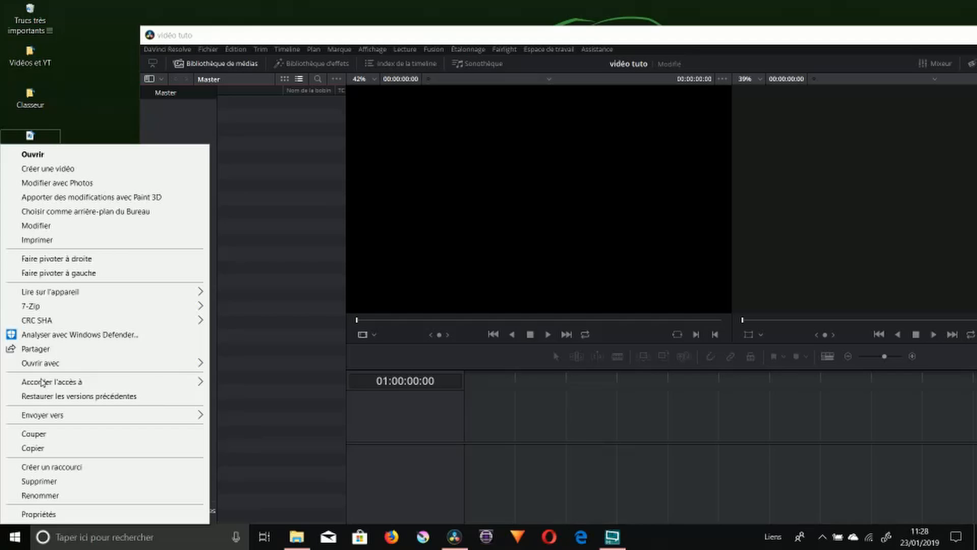
left_click(81, 72)
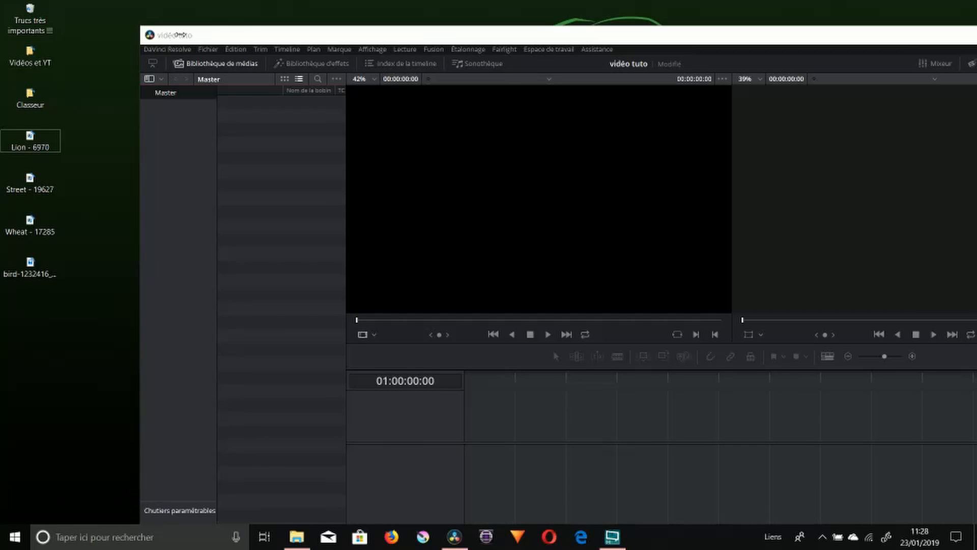
left_click_drag(86, 325, 22, 157)
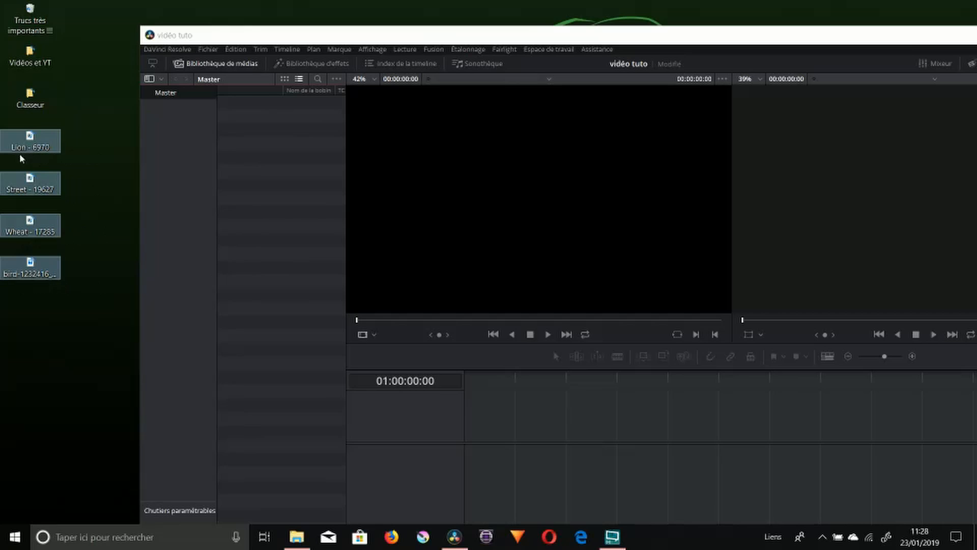
left_click(227, 34)
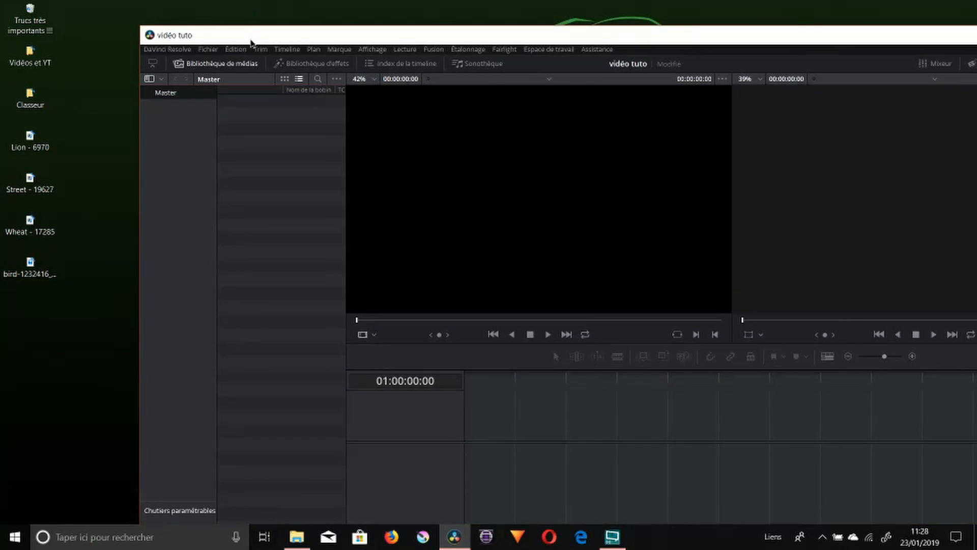
double_click(250, 35)
- Import Wheat - 17285, bird-1232416_1280, Lion - 6970 and Street - 19627 from the Bureau folder into the Master bin
right_click(102, 131)
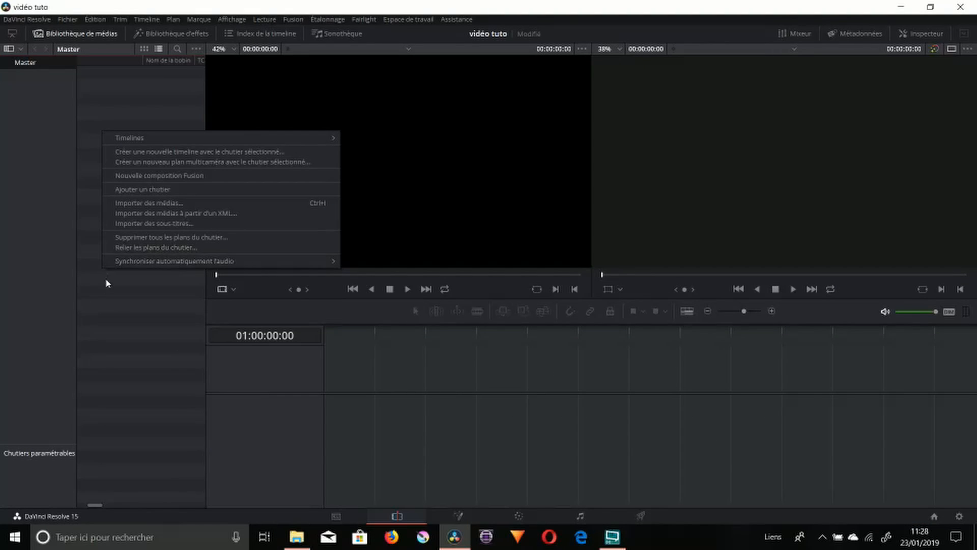
left_click(138, 205)
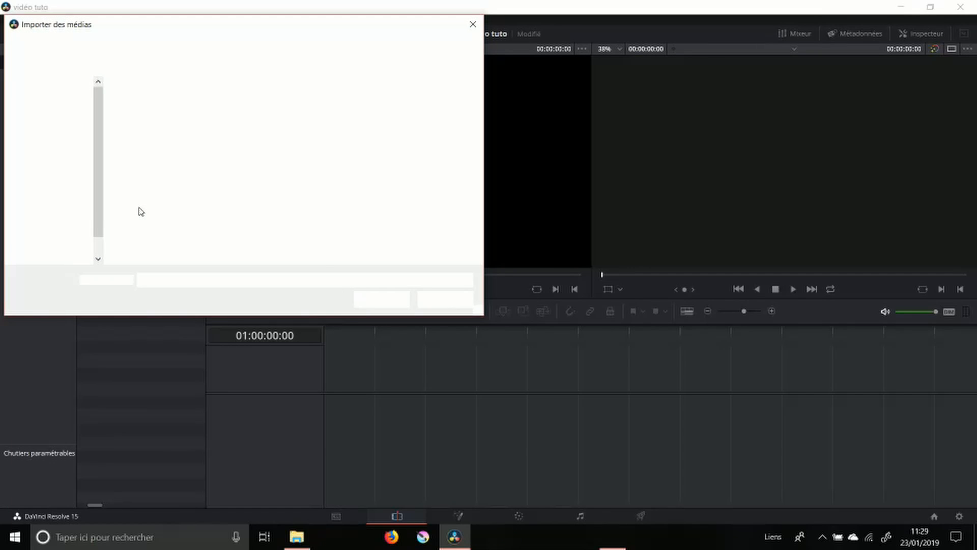
left_click_drag(295, 27, 632, 96)
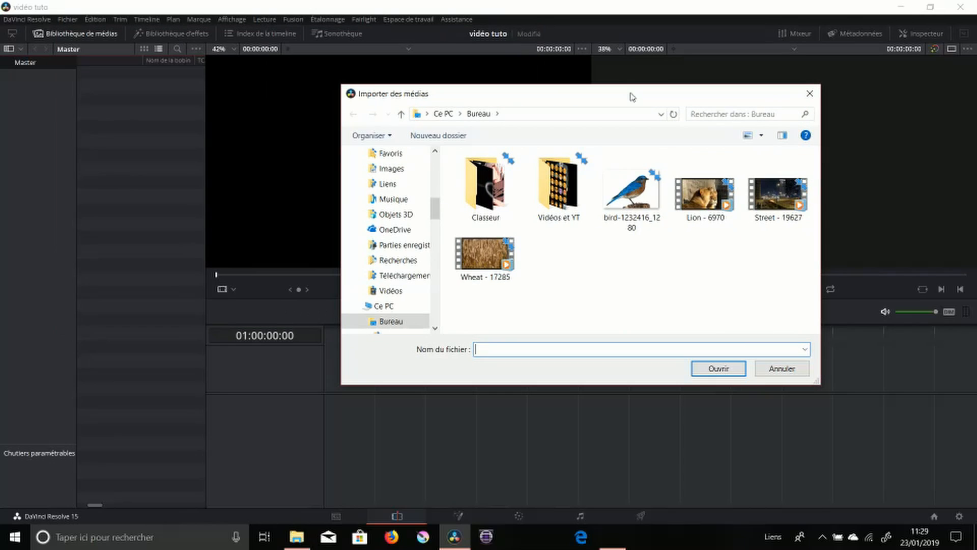
left_click(497, 279)
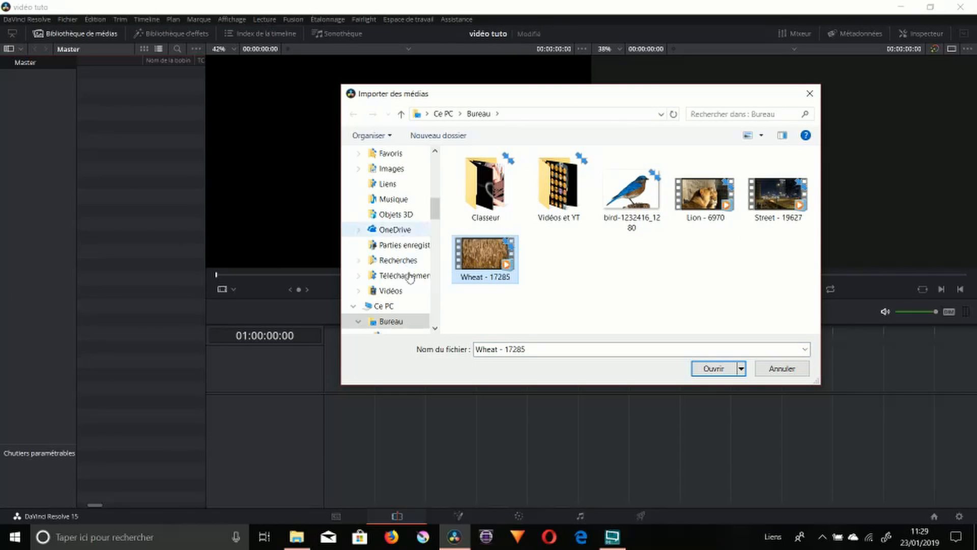
left_click(605, 198, "ctrl")
left_click(705, 199, "ctrl")
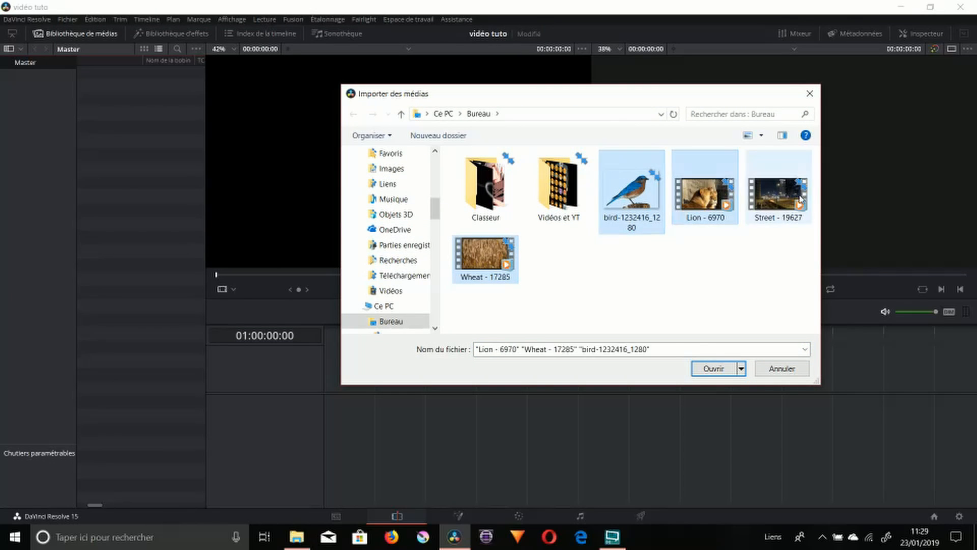
left_click(800, 201, "ctrl")
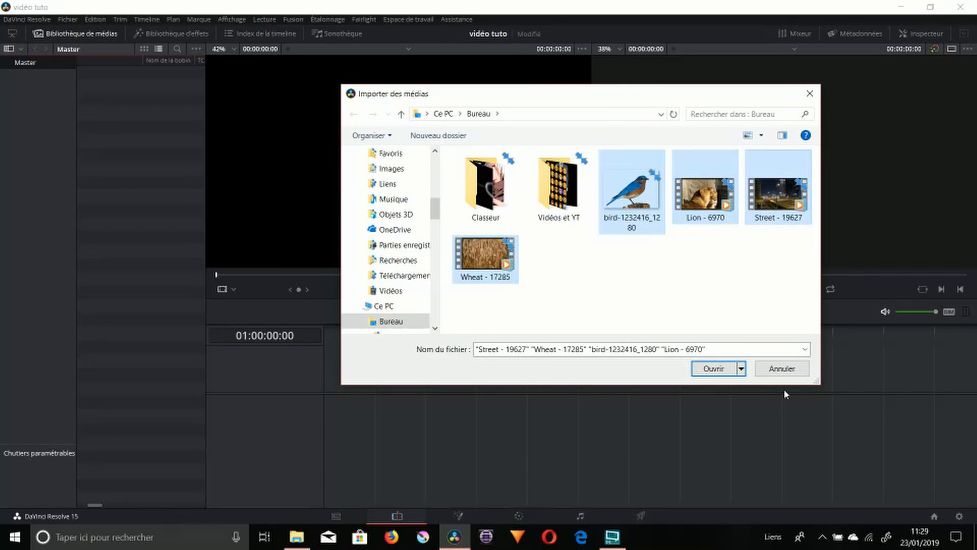
left_click(726, 367)
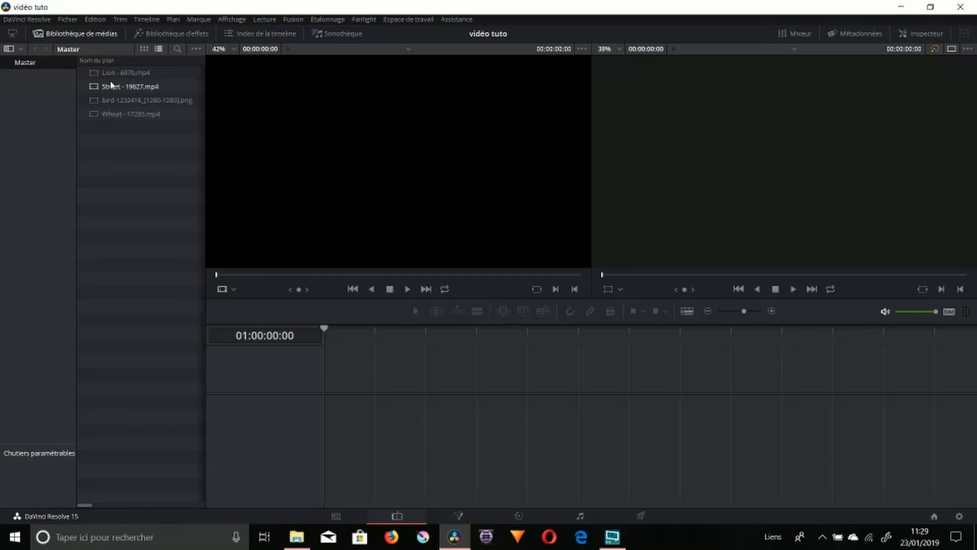
- Preview Lion - 6970.mp4 and Street - 19627.mp4 in the source viewer, playing the street clip forward and backward and jumping to its end and start
left_click(92, 72)
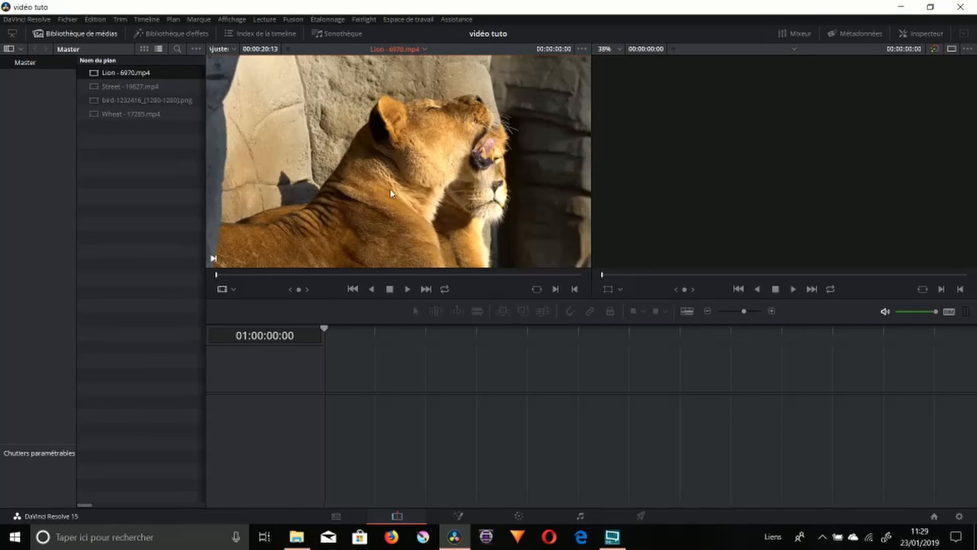
left_click(93, 87)
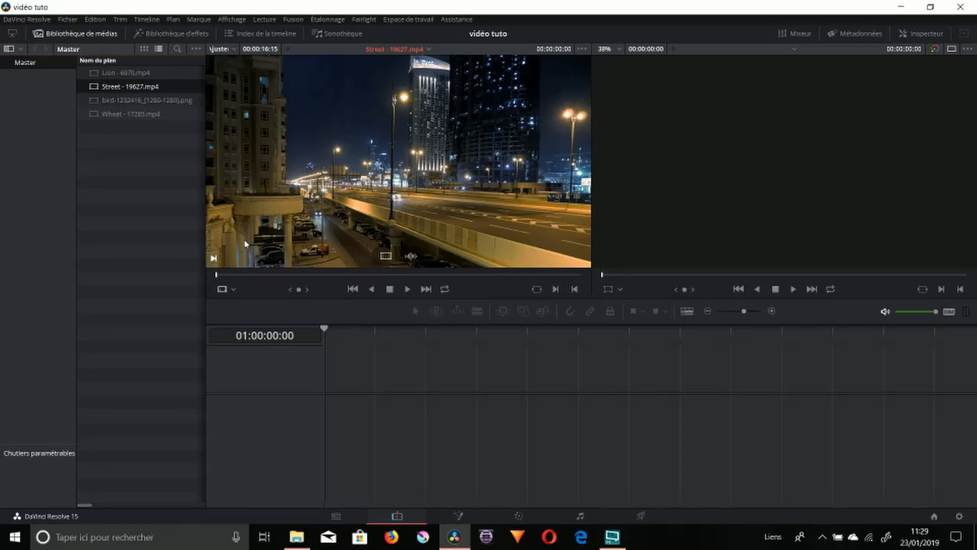
left_click(406, 291)
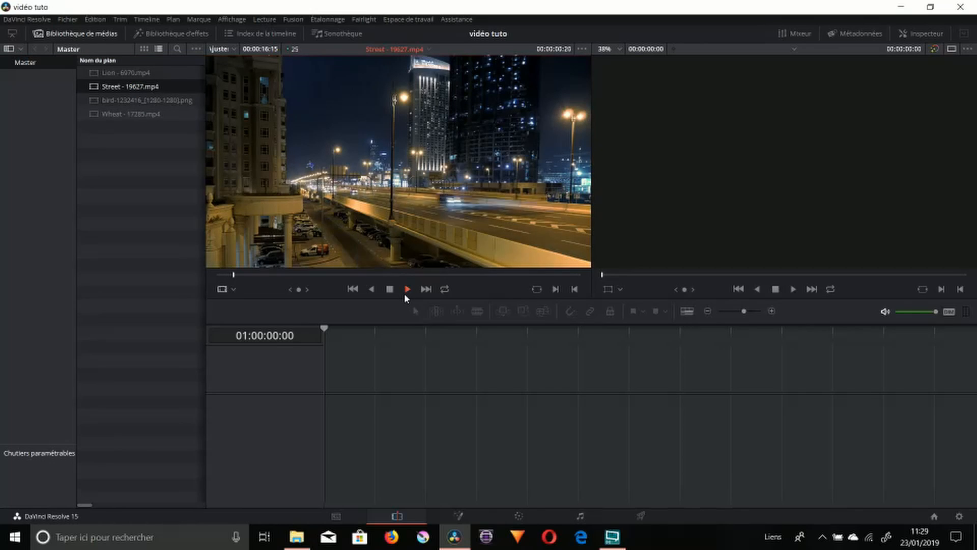
left_click(370, 289)
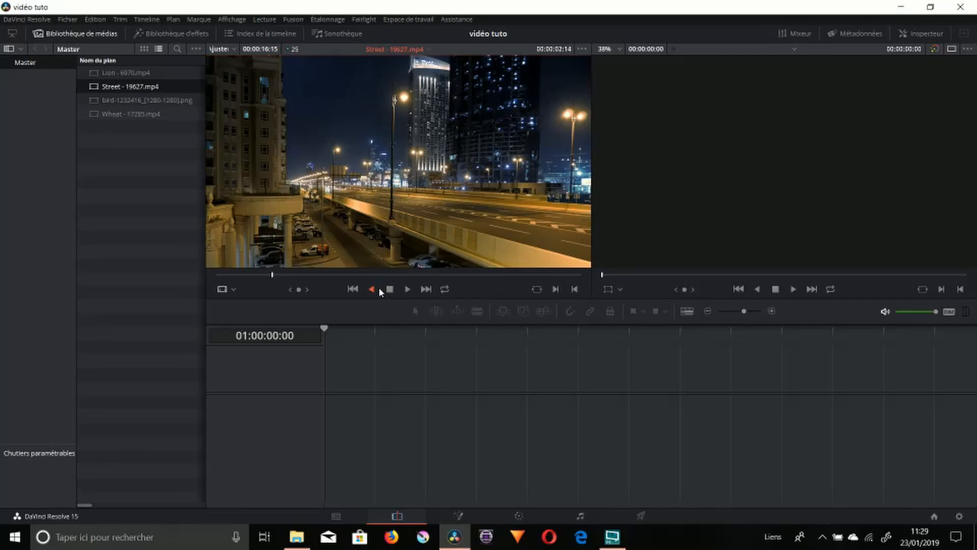
left_click(389, 289)
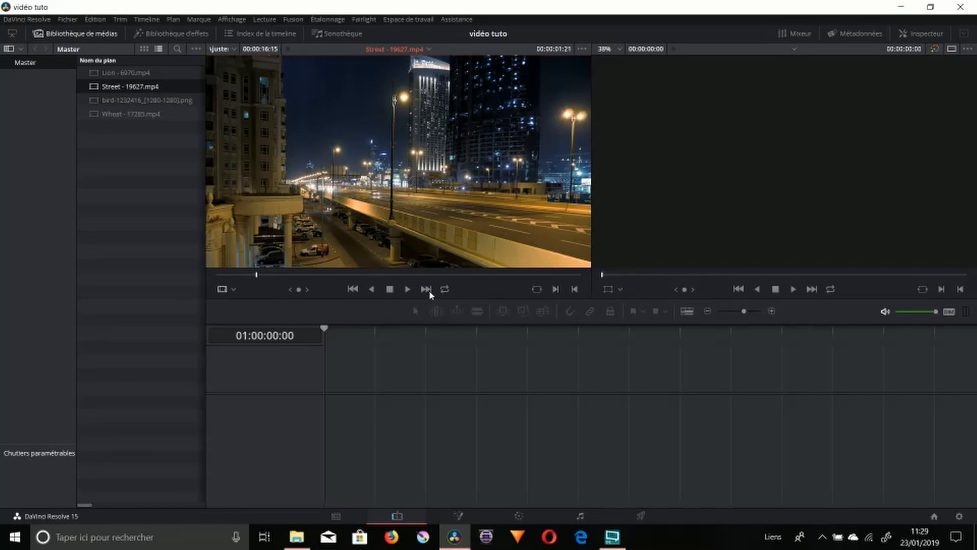
left_click(425, 288)
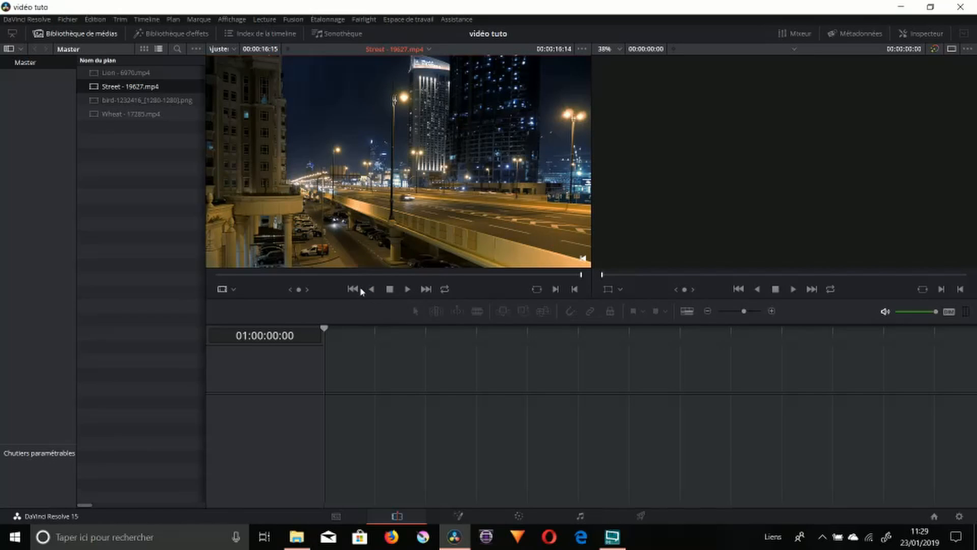
left_click(353, 288)
left_click(407, 288)
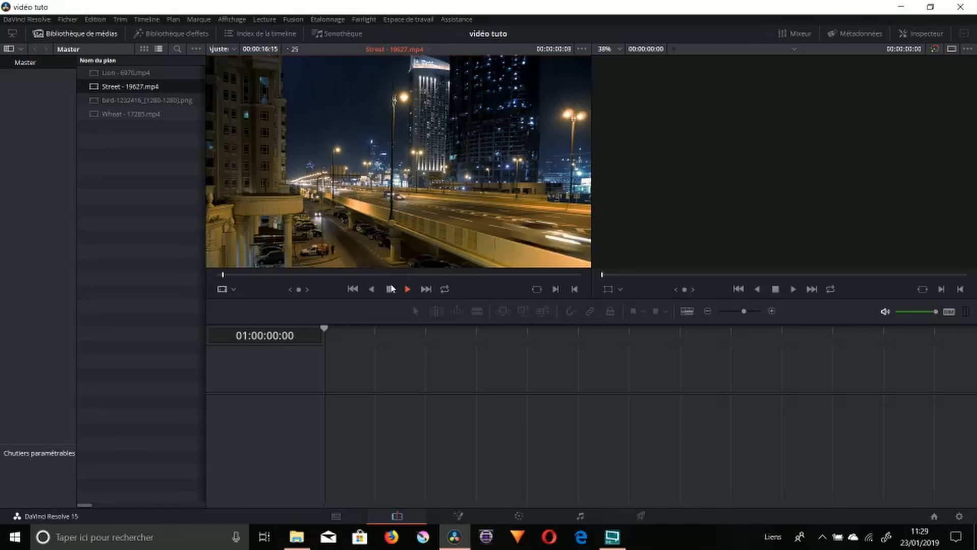
left_click(389, 289)
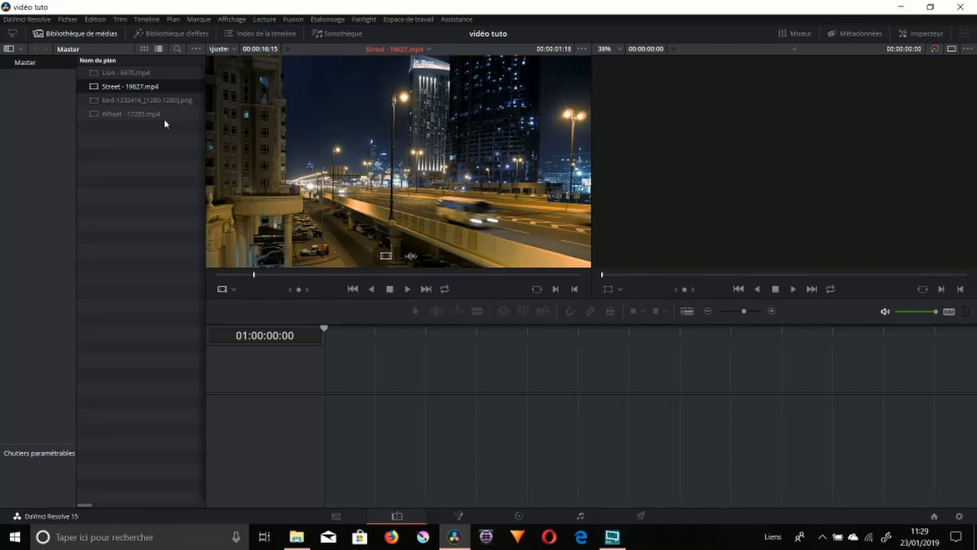
- Preview the bird PNG image in the source viewer and inspect the bird's head up close
left_click(95, 101)
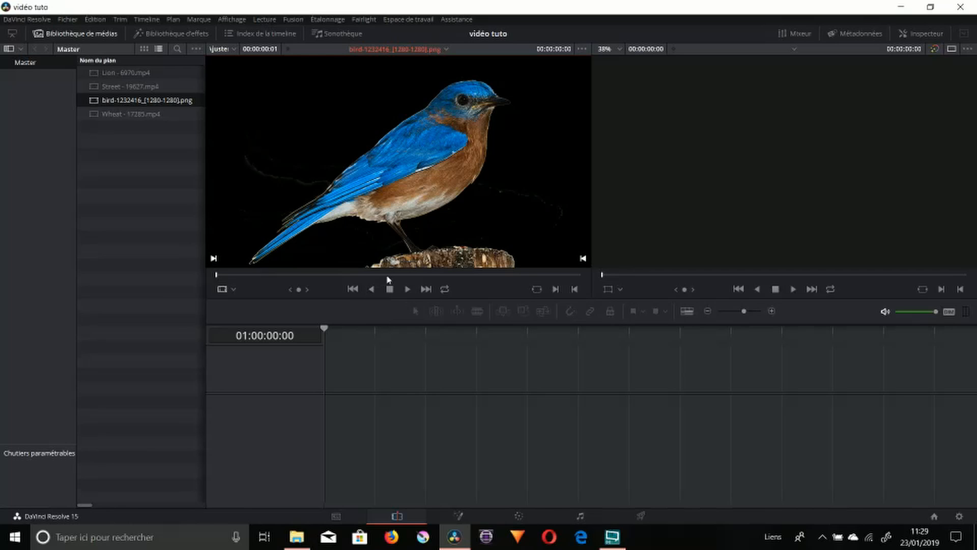
scroll(440, 175, "up", 5)
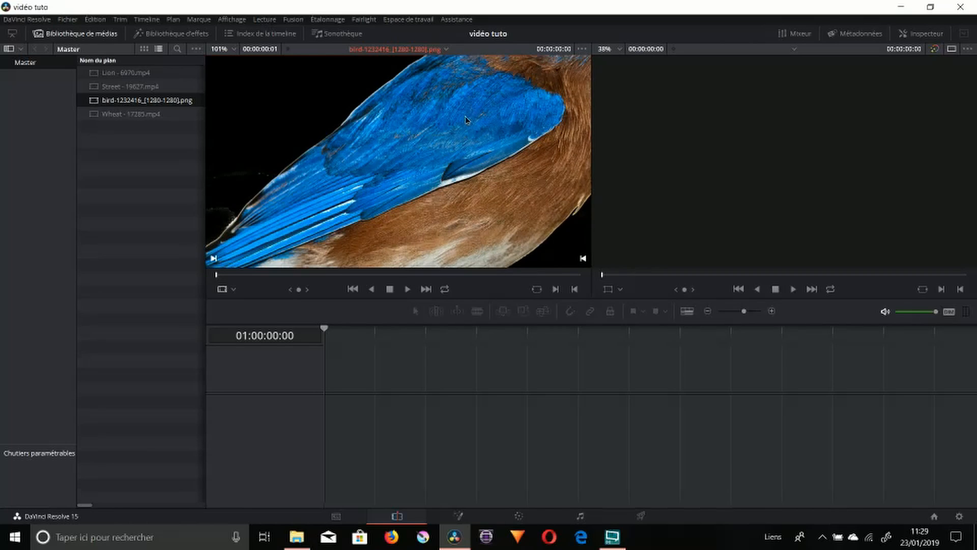
left_click_drag(466, 118, 287, 261)
scroll(417, 87, "up", 2)
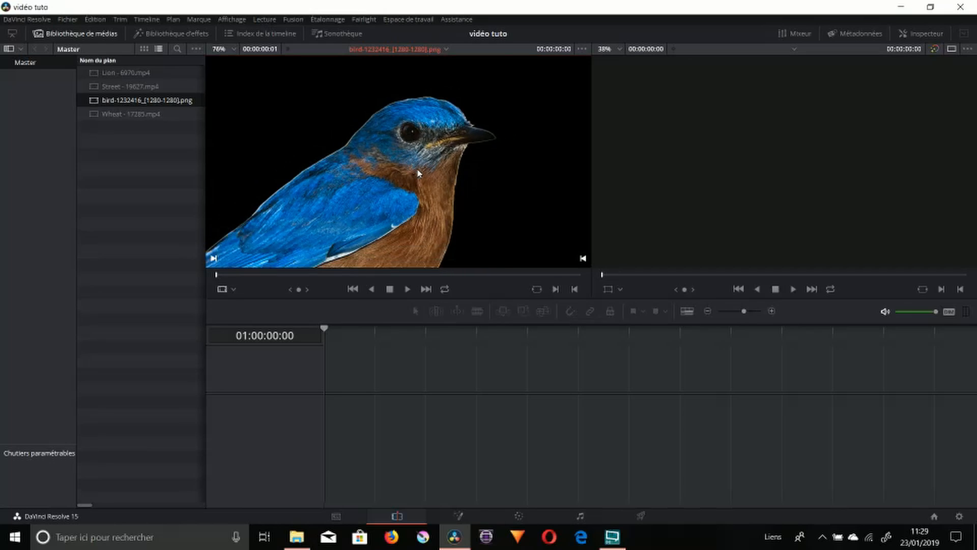
- Fit the whole bird image back into the source viewer
scroll(382, 195, "down", 2)
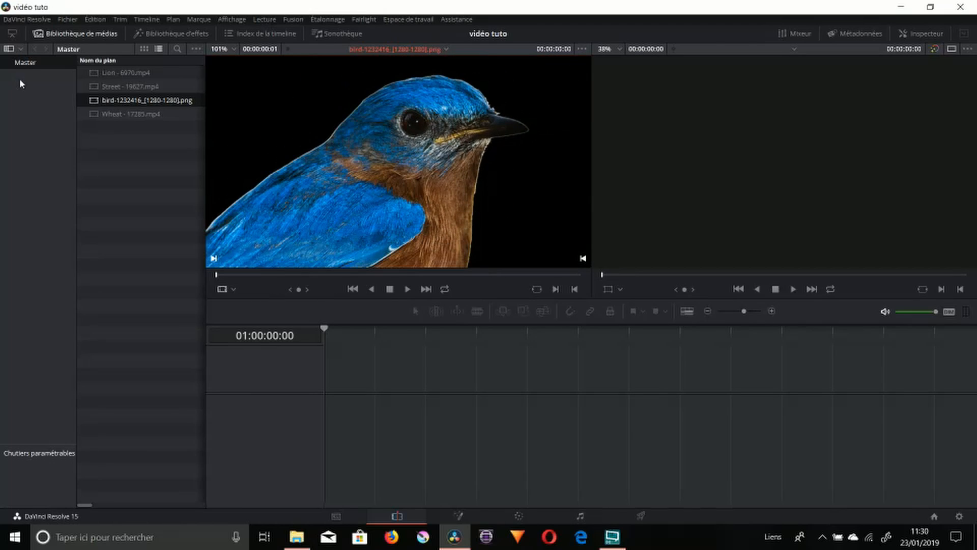
left_click(234, 49)
left_click(227, 62)
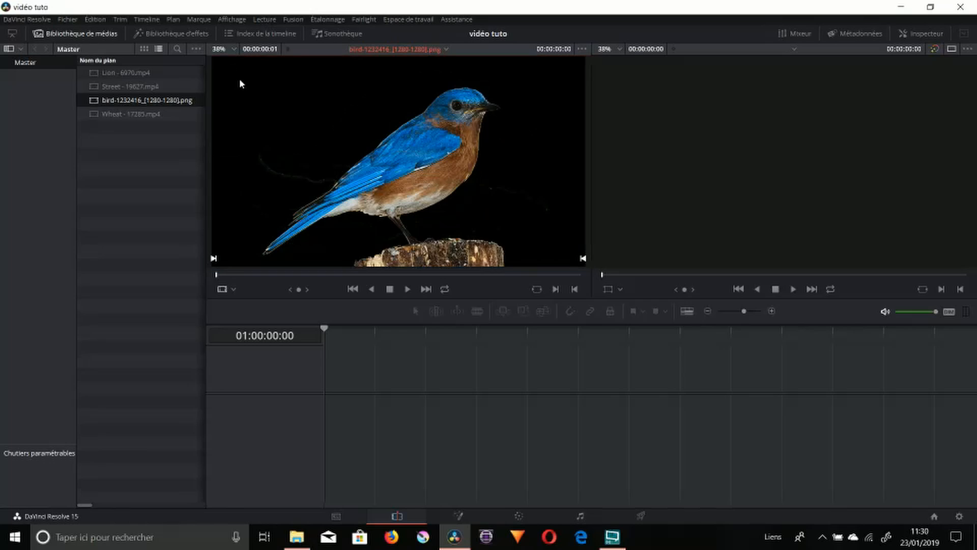
- Preview Wheat - 17285.mp4 in the source viewer and scrub through it back to its start
left_click(88, 116)
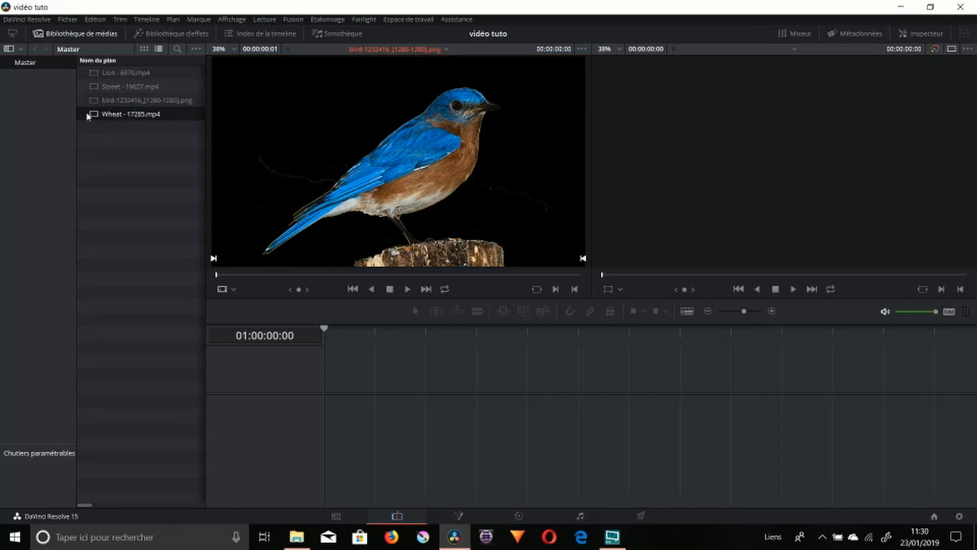
double_click(97, 116)
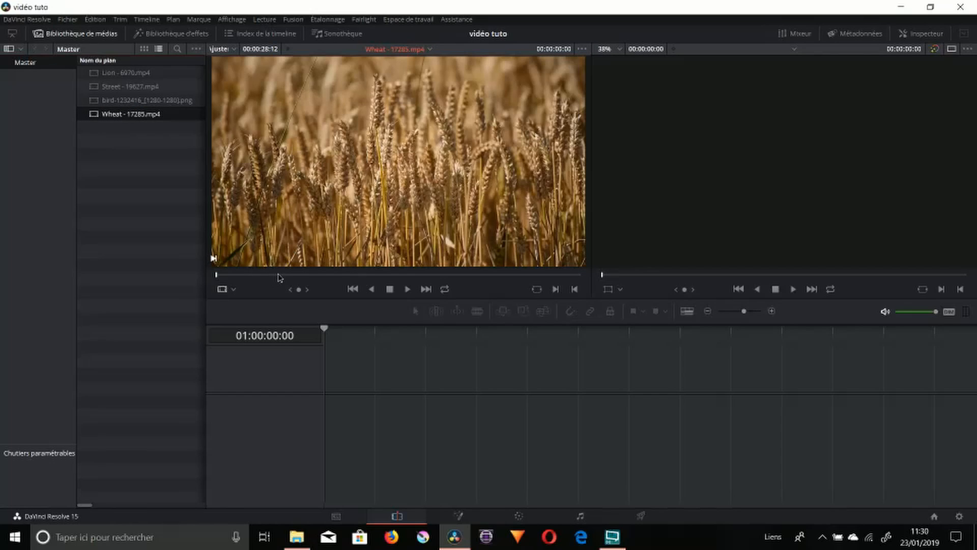
left_click_drag(410, 270, 173, 276)
- Show the effects library and look through the audio and video transitions in the Boîte à outils category
left_click(194, 36)
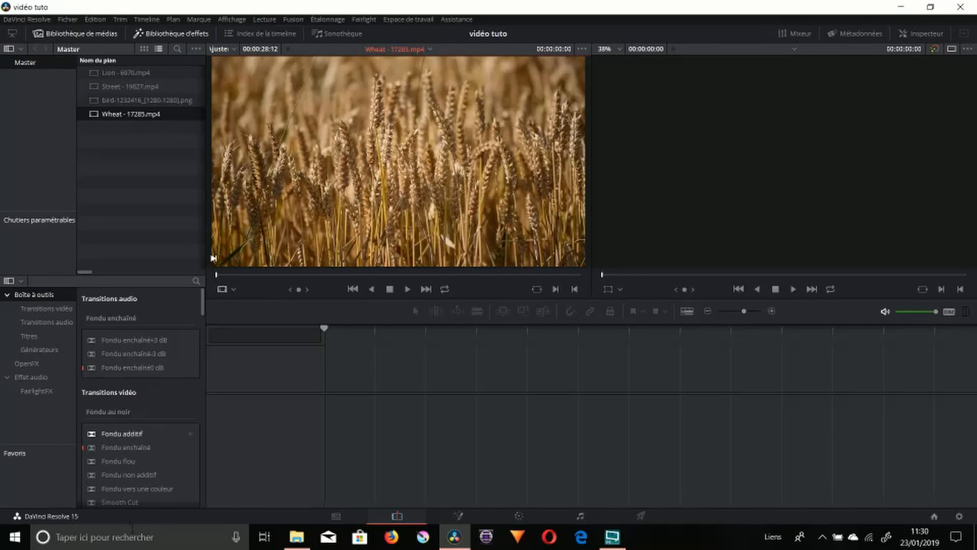
scroll(131, 387, "down", 5)
scroll(131, 383, "down", 6)
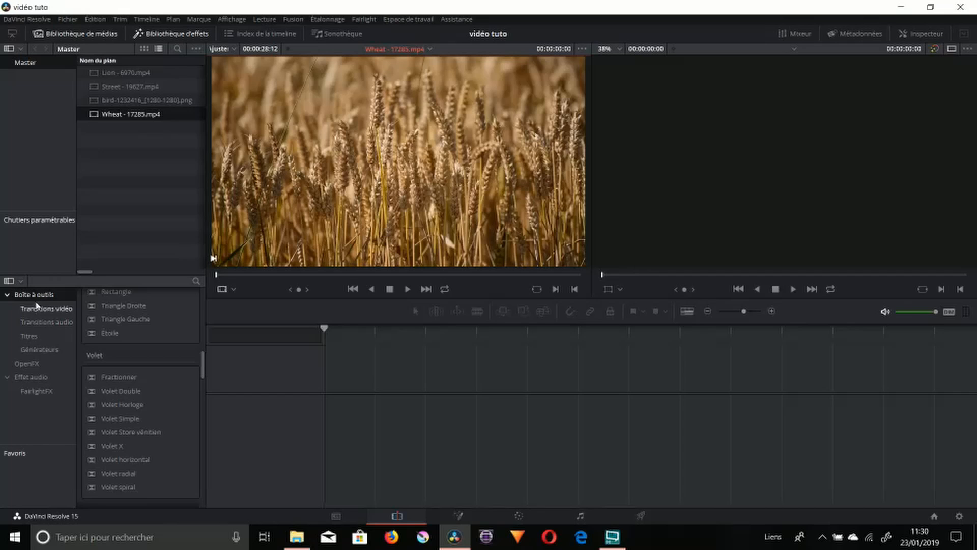
scroll(124, 379, "up", 10)
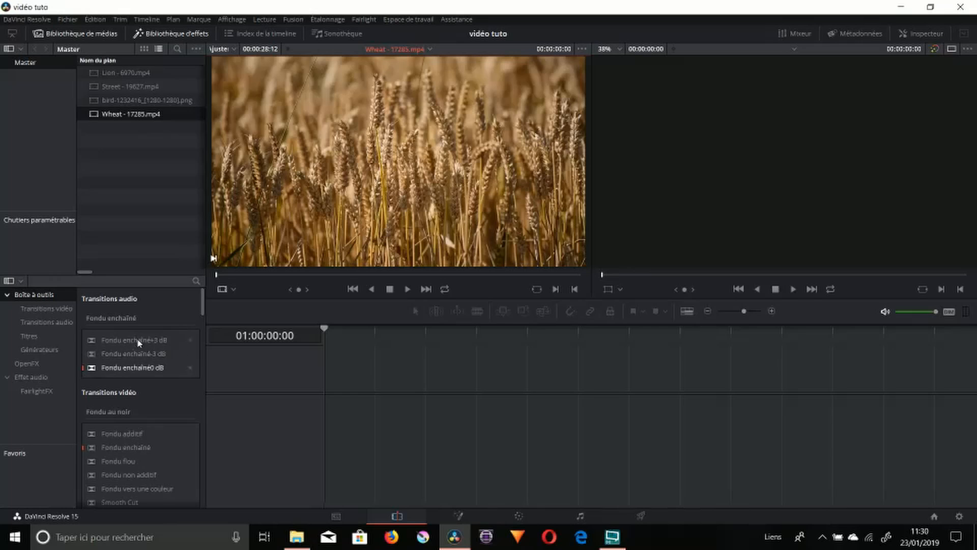
scroll(138, 356, "down", 3)
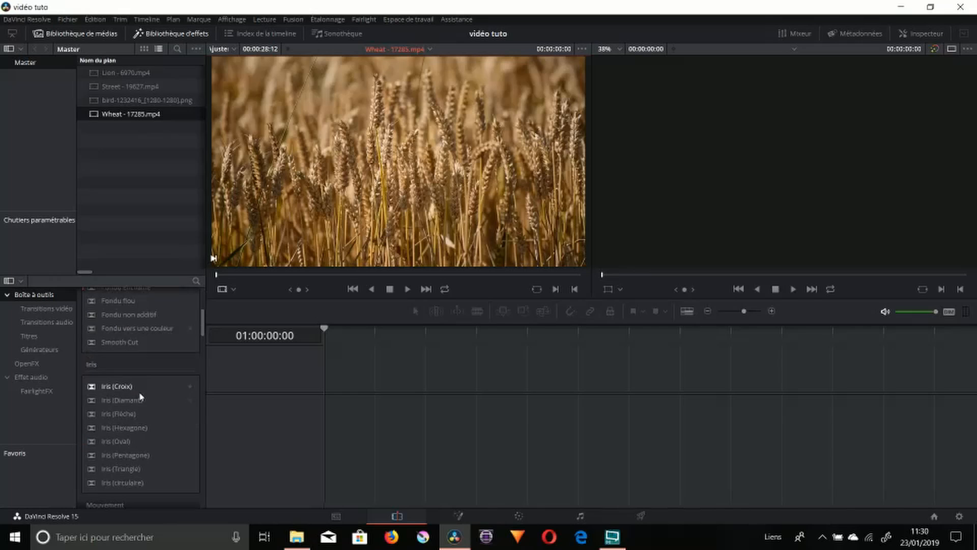
- Look through the OpenFX, Titres and FairlightFX effect categories and return to Boîte à outils
left_click(26, 363)
scroll(82, 345, "down", 2)
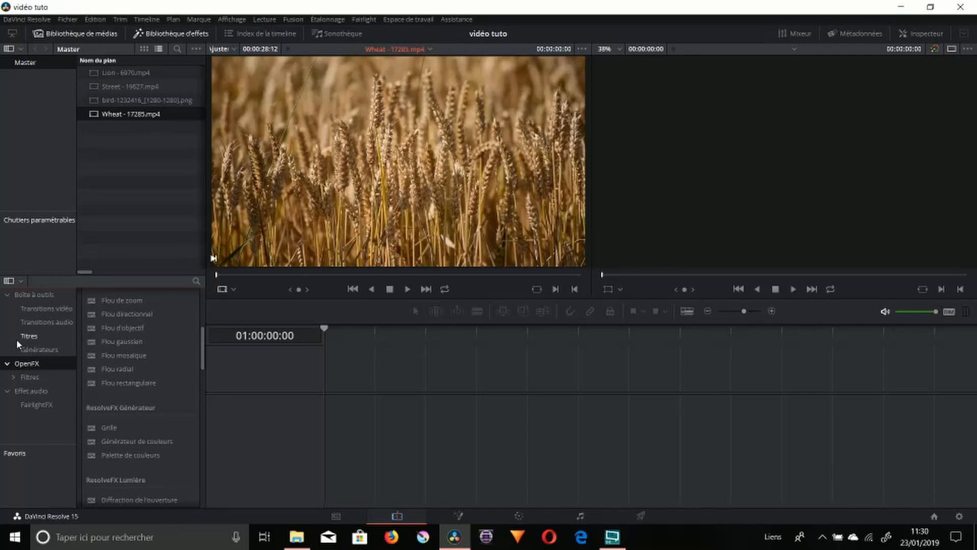
scroll(90, 345, "up", 3)
left_click(36, 336)
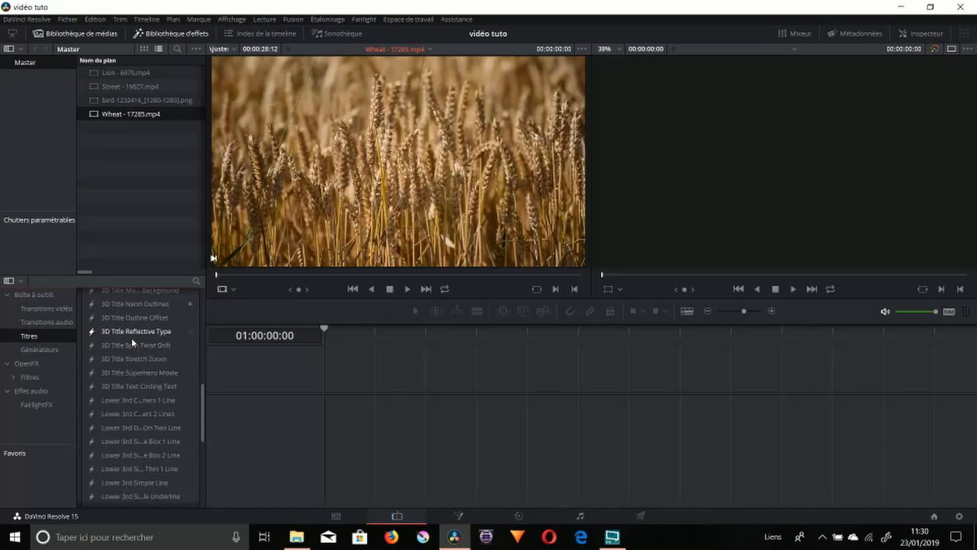
scroll(131, 337, "up", 3)
left_click(44, 403)
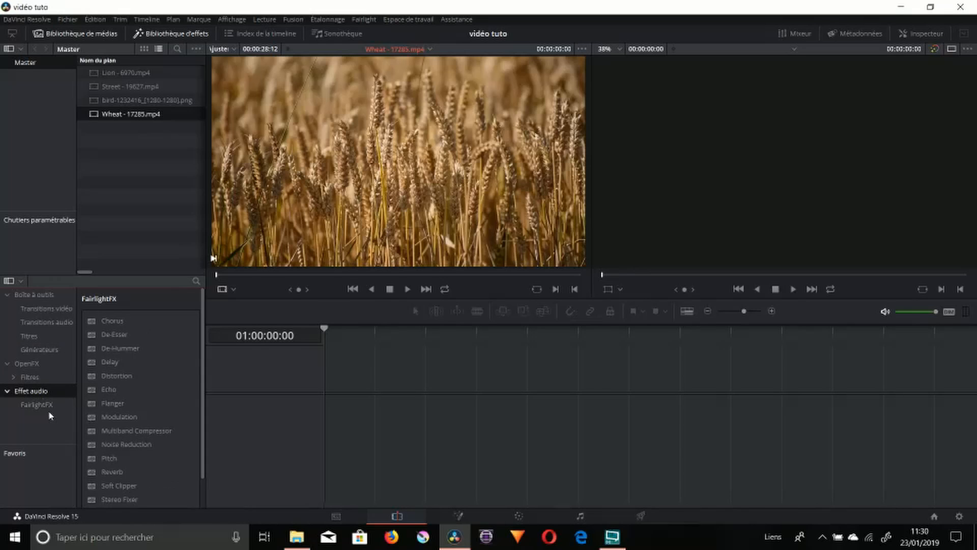
scroll(136, 364, "down", 2)
scroll(122, 356, "up", 2)
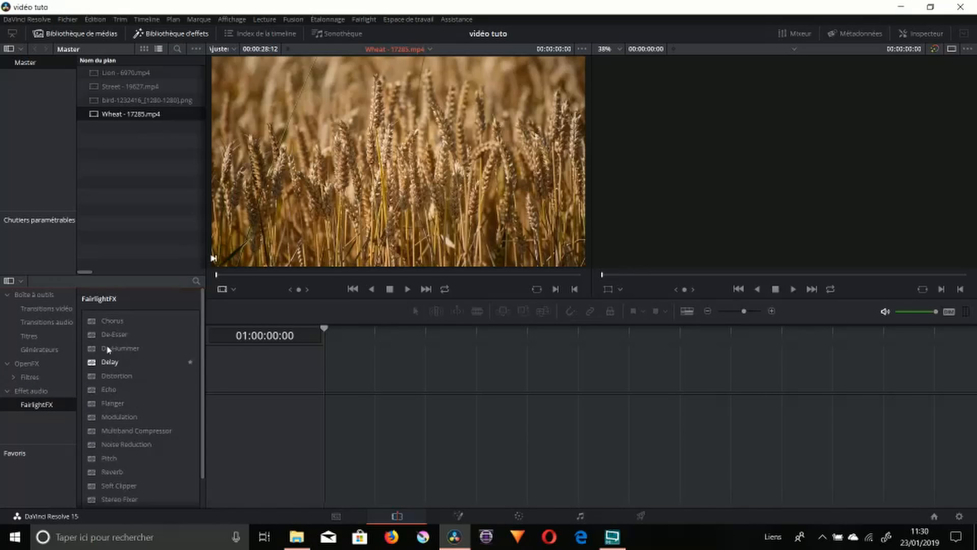
left_click(44, 294)
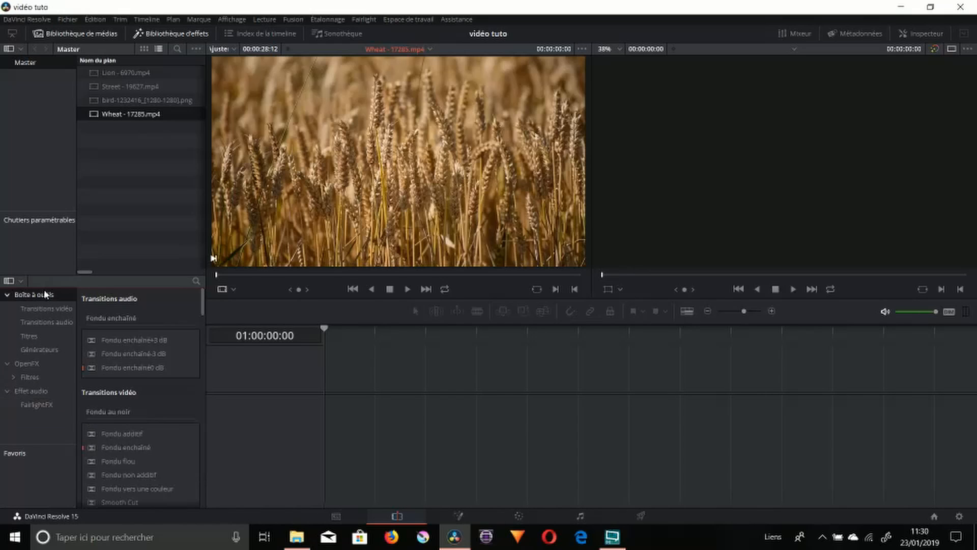
- Show the audio mixer beside the timeline, trying the Mixeur view before returning to Vumètres
left_click(404, 418)
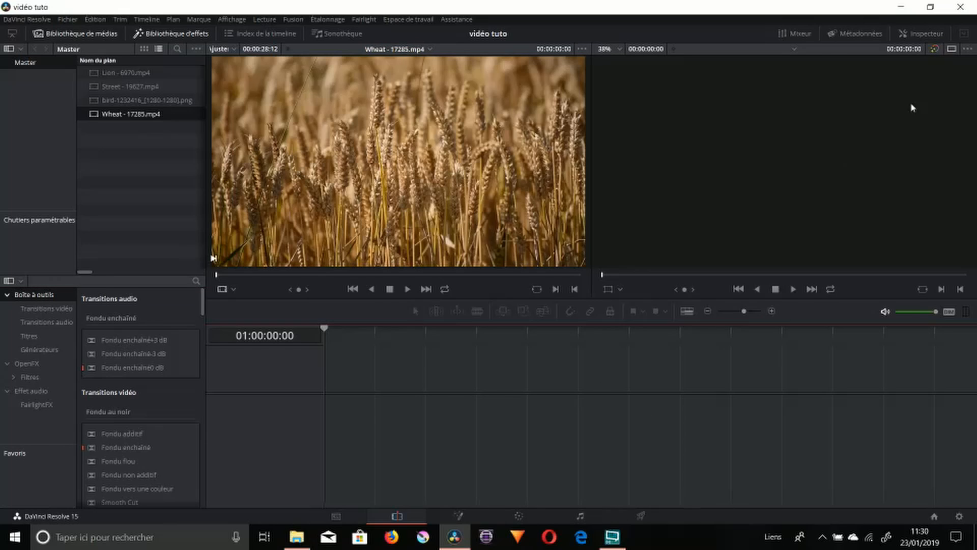
left_click(797, 34)
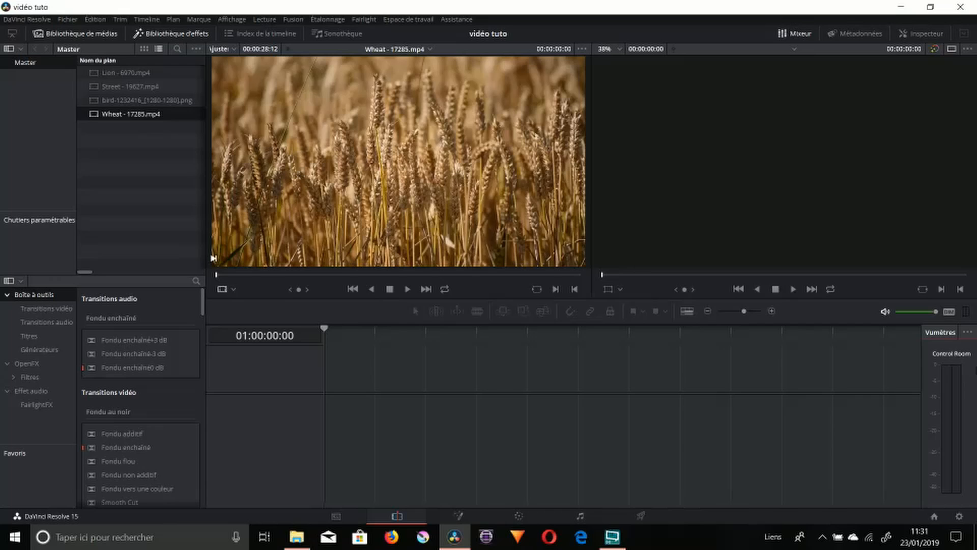
left_click(967, 334)
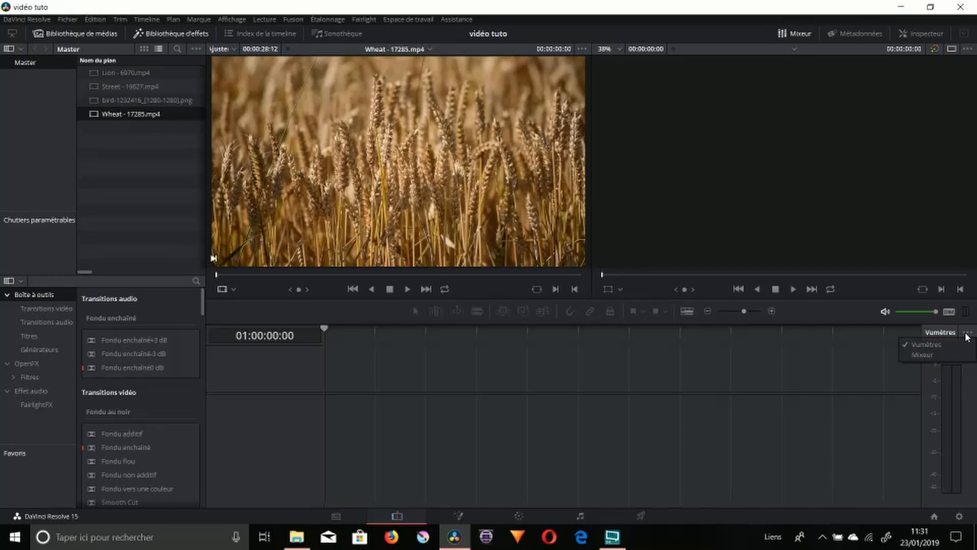
left_click(937, 355)
left_click(968, 333)
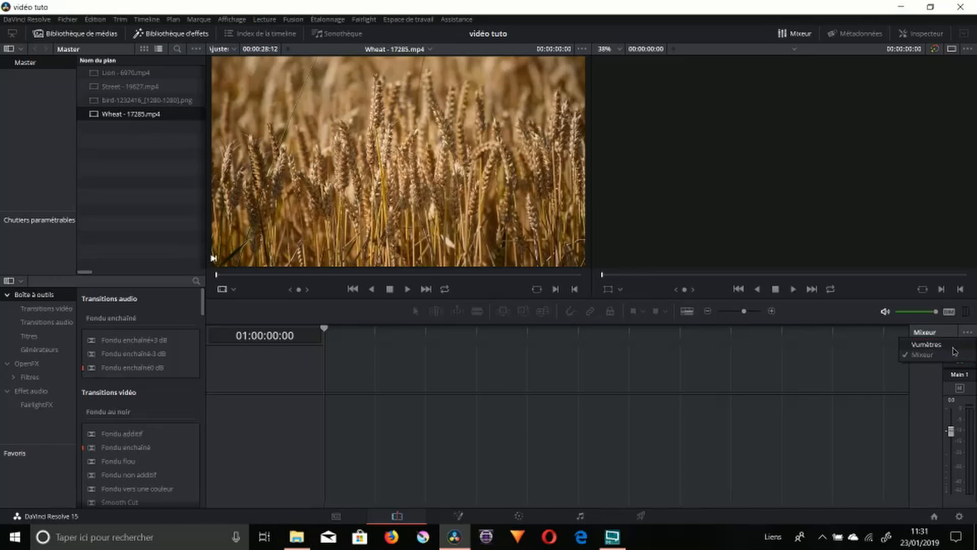
left_click(938, 344)
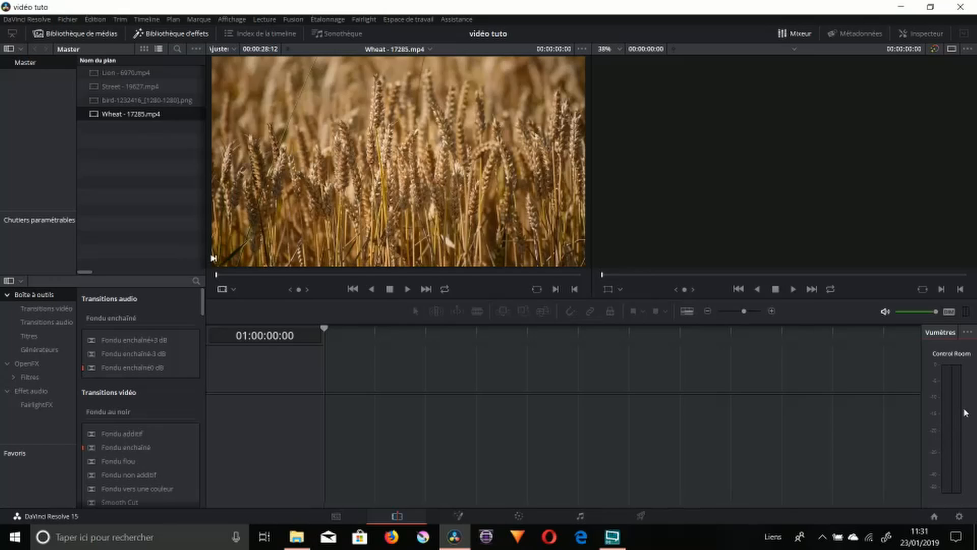
left_click_drag(799, 419, 823, 401)
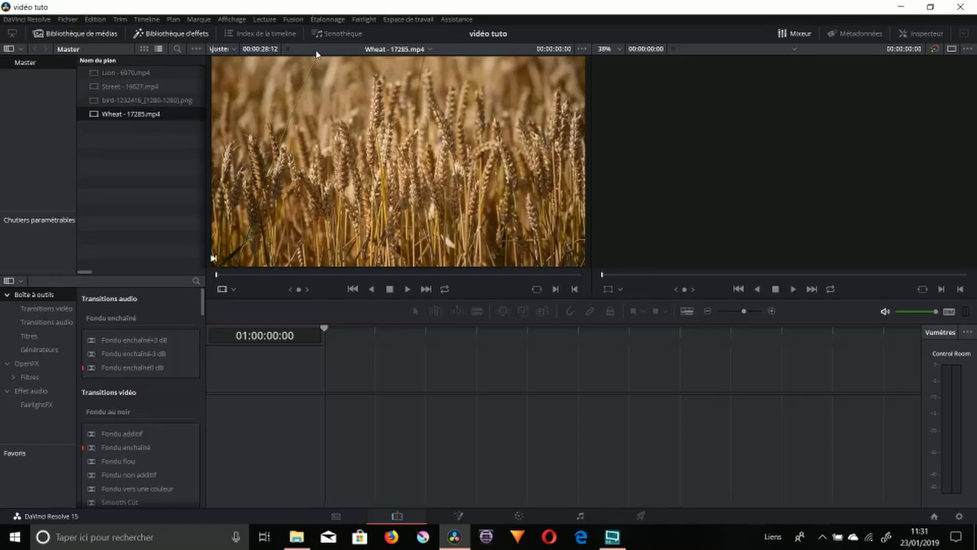
- Load the bird PNG in the source viewer, examine its clip metadata and hide the metadata again
left_click(869, 36)
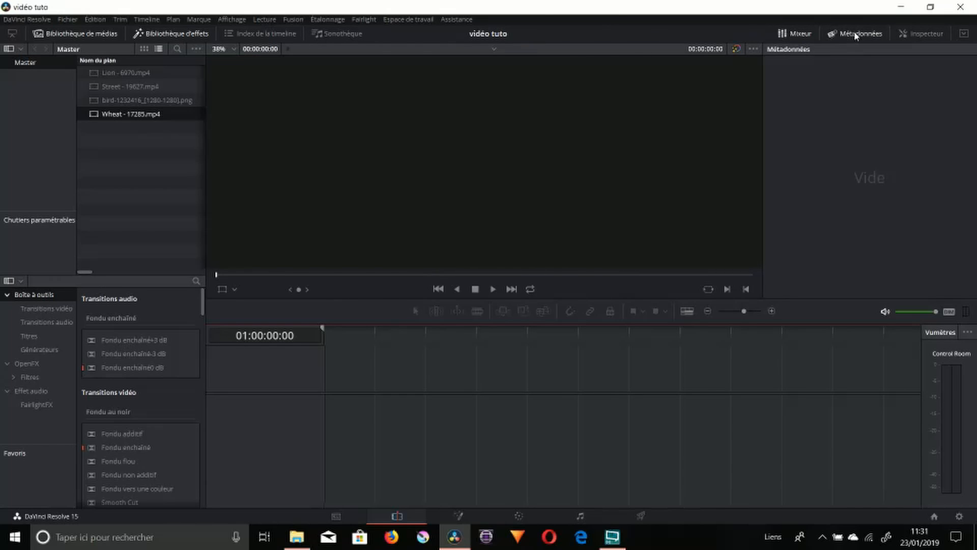
left_click(854, 32)
left_click(854, 32)
double_click(100, 99)
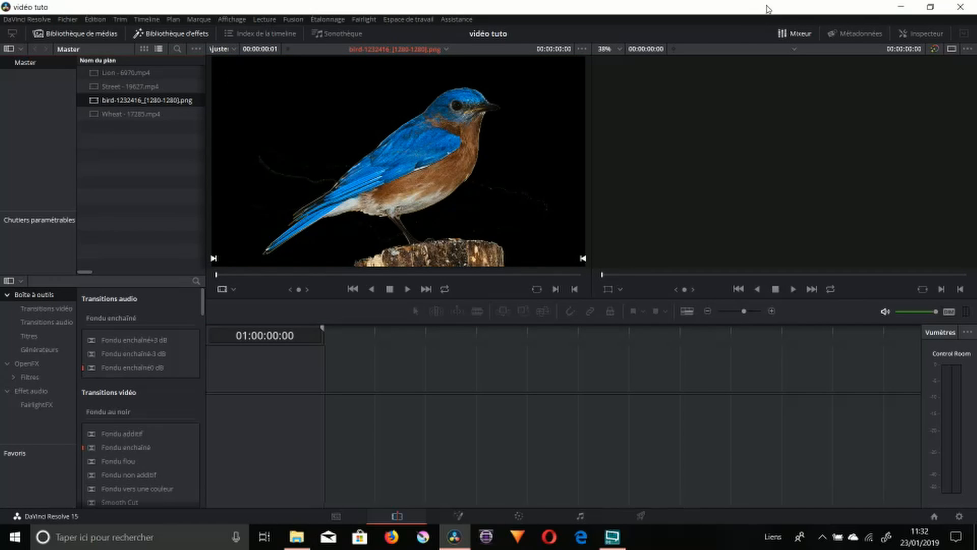
left_click(871, 34)
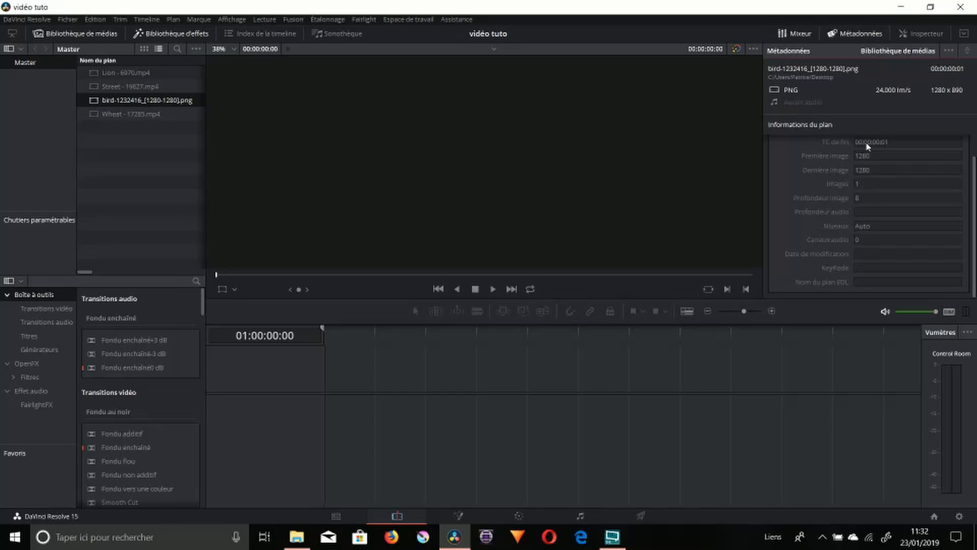
scroll(885, 183, "down", 1)
scroll(971, 211, "up", 1)
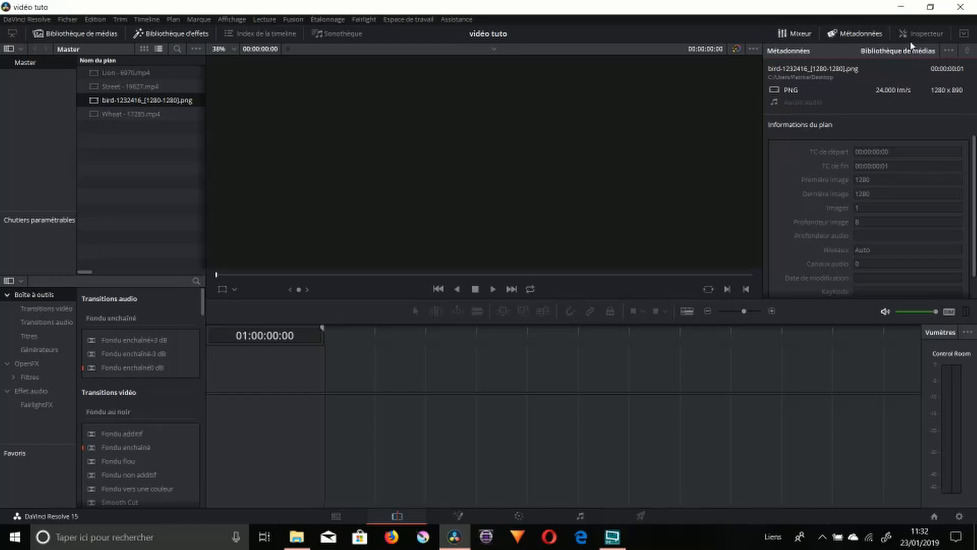
left_click(863, 34)
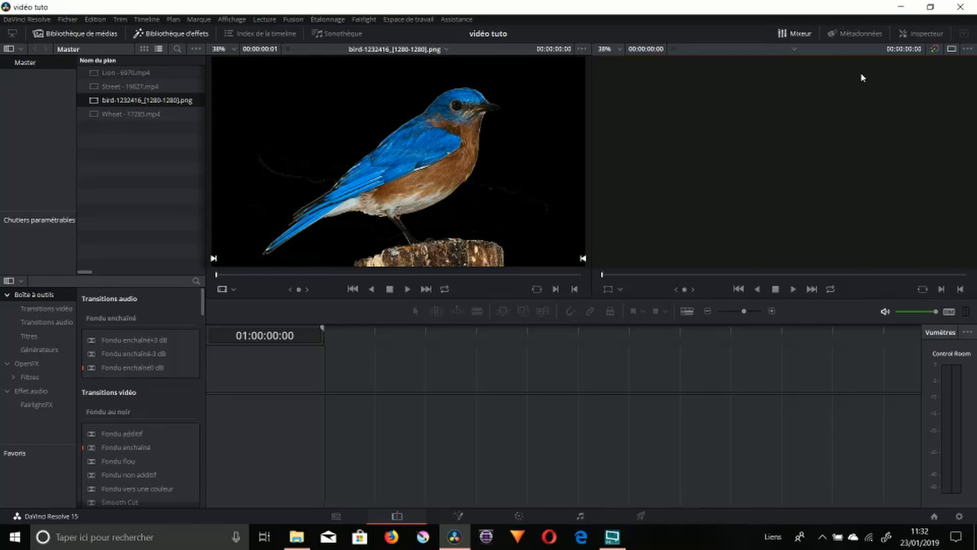
- Show the Inspector and place Lion - 6970.mp4 at the start of video track 1 in the empty timeline
left_click(925, 35)
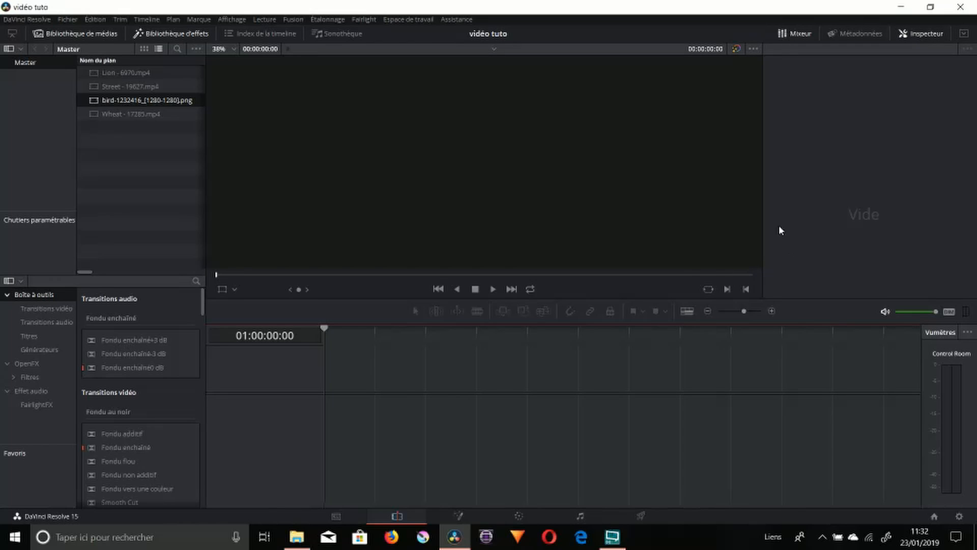
left_click_drag(576, 365, 774, 398)
left_click_drag(462, 365, 252, 352)
left_click_drag(361, 348, 677, 453)
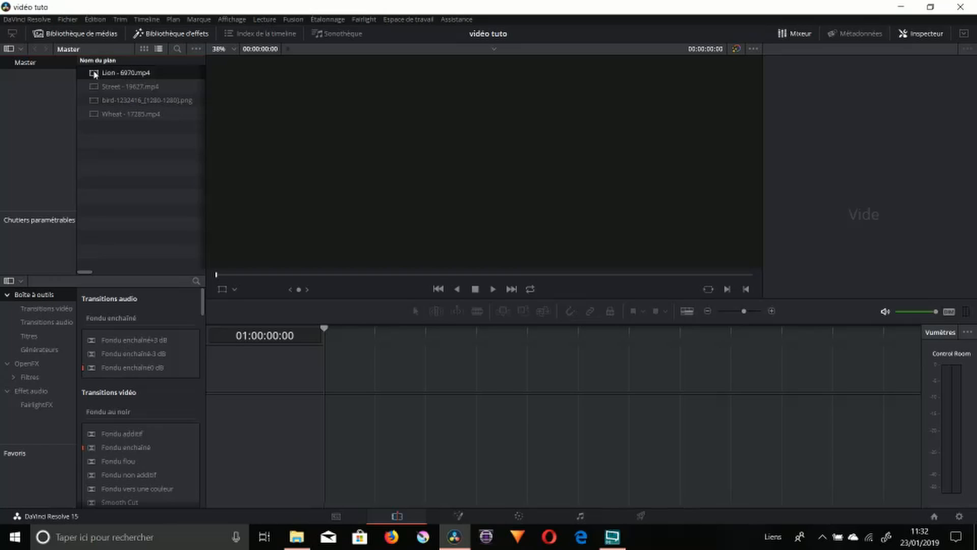
left_click_drag(92, 73, 329, 410)
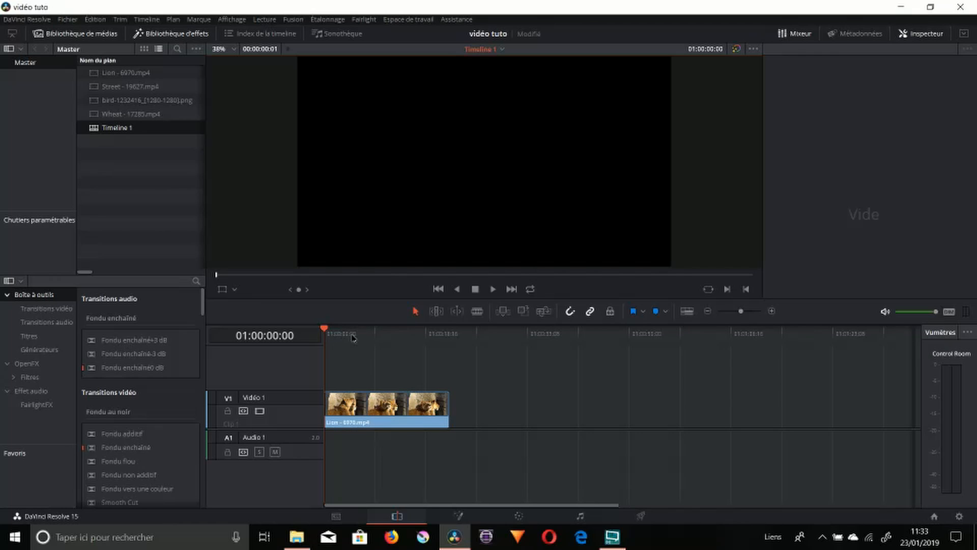
- Scrub through the lion clip, restoring the dual viewers by hiding the Inspector, and leave the playhead at 01:00:00:10
mouse_move(354, 334)
left_mouse_down()
mouse_move(325, 332)
mouse_move(412, 333)
mouse_move(360, 332)
left_mouse_up()
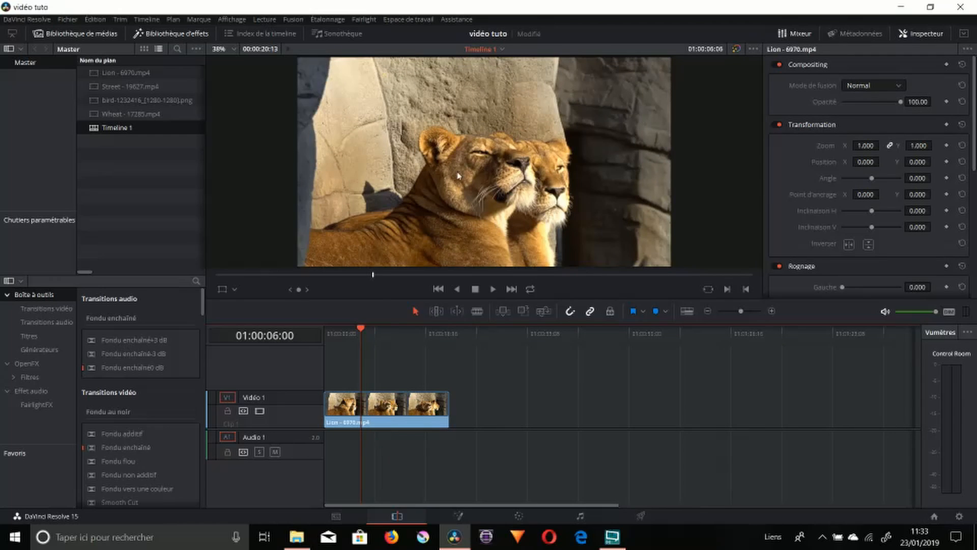
left_click(935, 35)
mouse_move(362, 342)
left_mouse_down()
mouse_move(459, 336)
mouse_move(326, 333)
mouse_move(407, 322)
mouse_move(356, 328)
left_mouse_up()
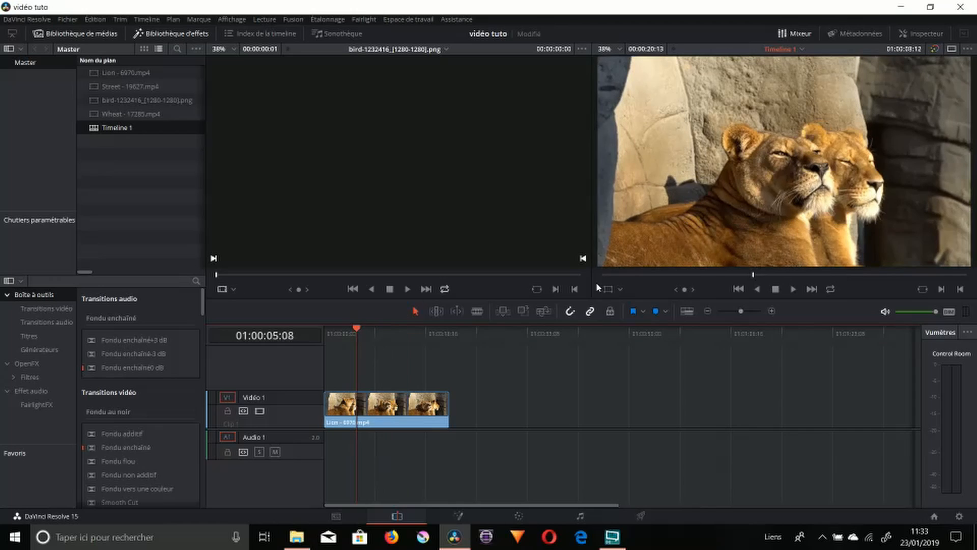
left_click_drag(684, 276, 792, 270)
mouse_move(638, 290)
left_mouse_down()
mouse_move(589, 294)
mouse_move(920, 277)
mouse_move(644, 277)
mouse_move(663, 280)
mouse_move(615, 289)
left_mouse_up()
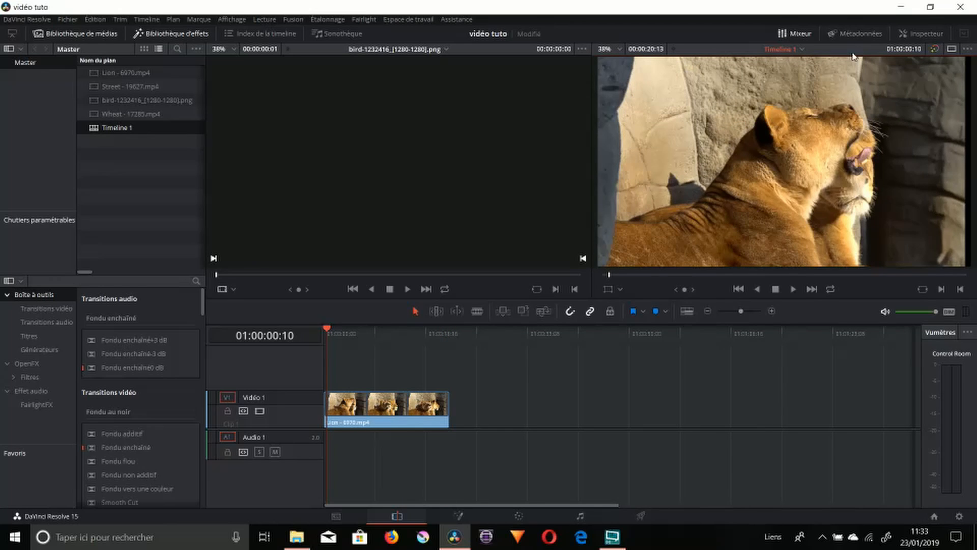
- Select the lion clip in the timeline and examine its Inspector settings from Compositing down to Correction de l'objectif
left_click(939, 33)
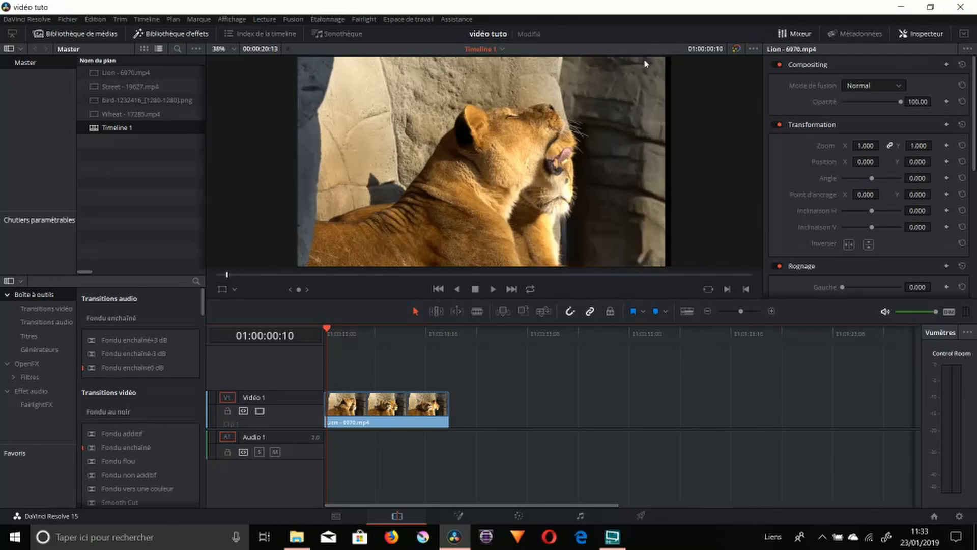
left_click(392, 402)
scroll(814, 158, "down", 5)
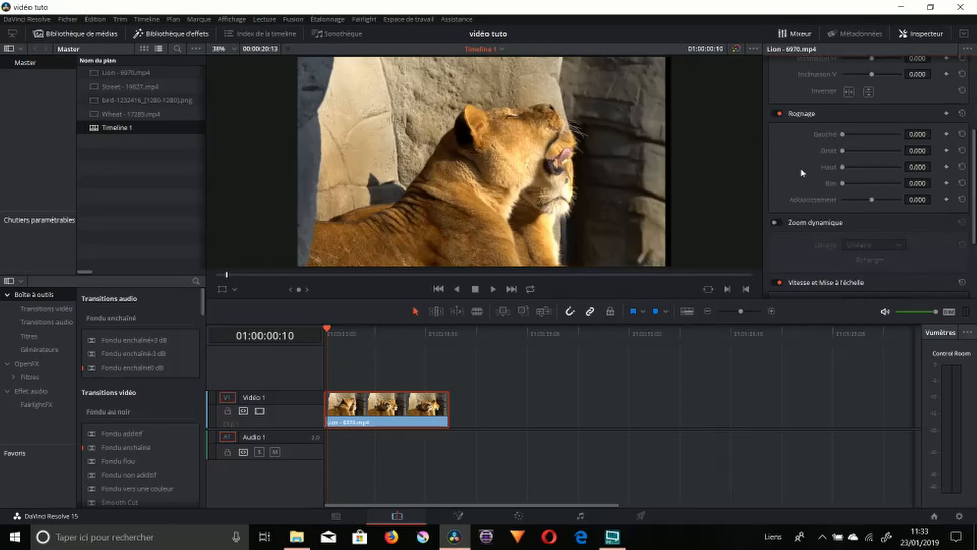
scroll(801, 172, "up", 5)
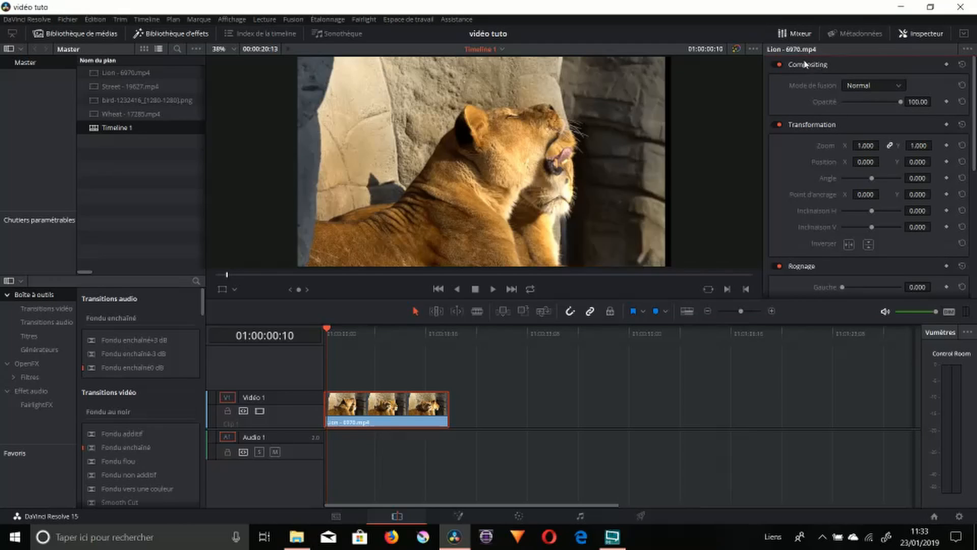
scroll(805, 116, "down", 5)
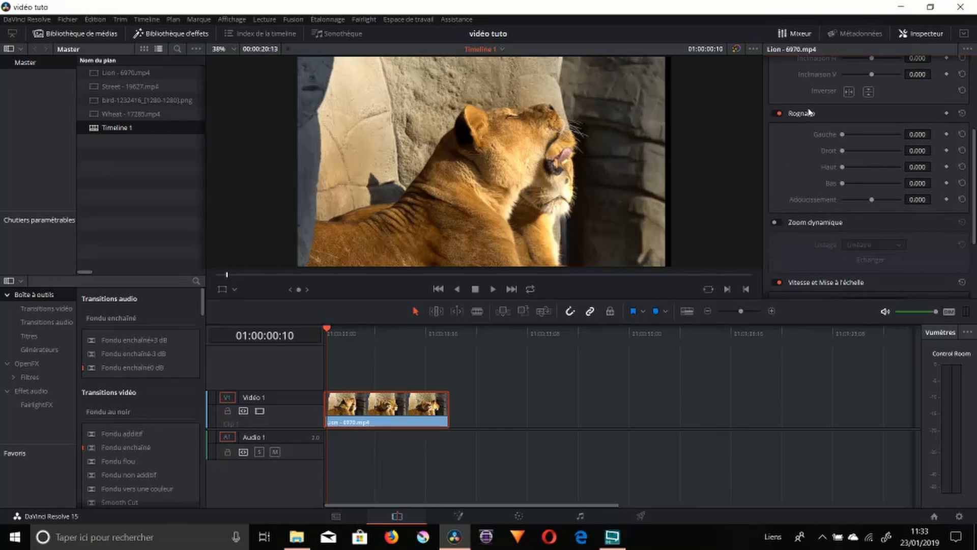
scroll(808, 110, "down", 4)
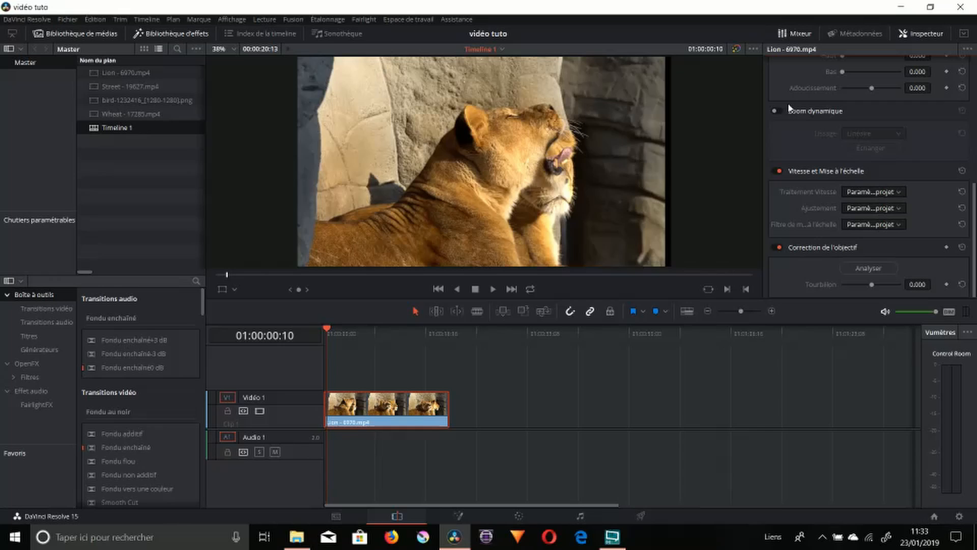
- Try Correction de l'objectif on the lion clip with Tourbillon values of -0.043 and 0.183, and reset the setting
left_click(778, 170)
left_click_drag(871, 288, 864, 287)
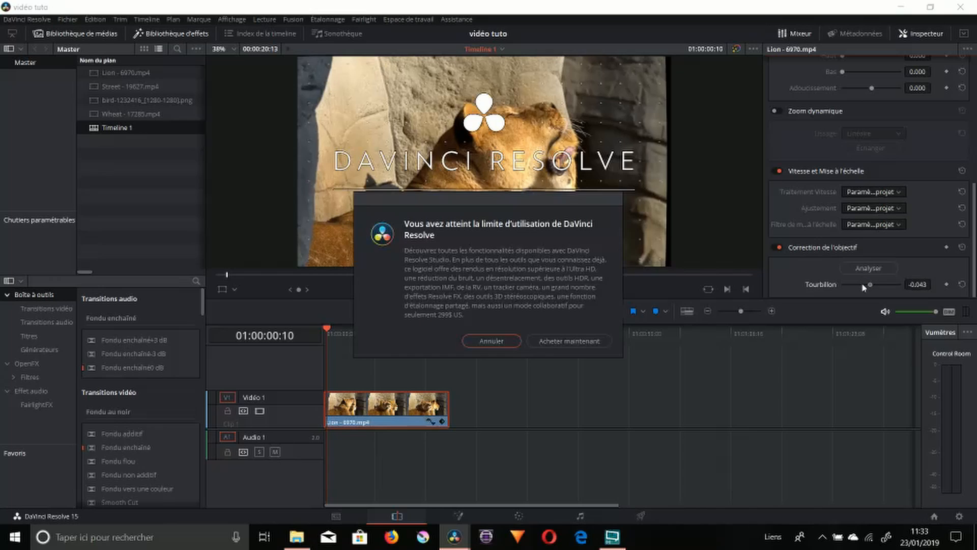
left_click(495, 341)
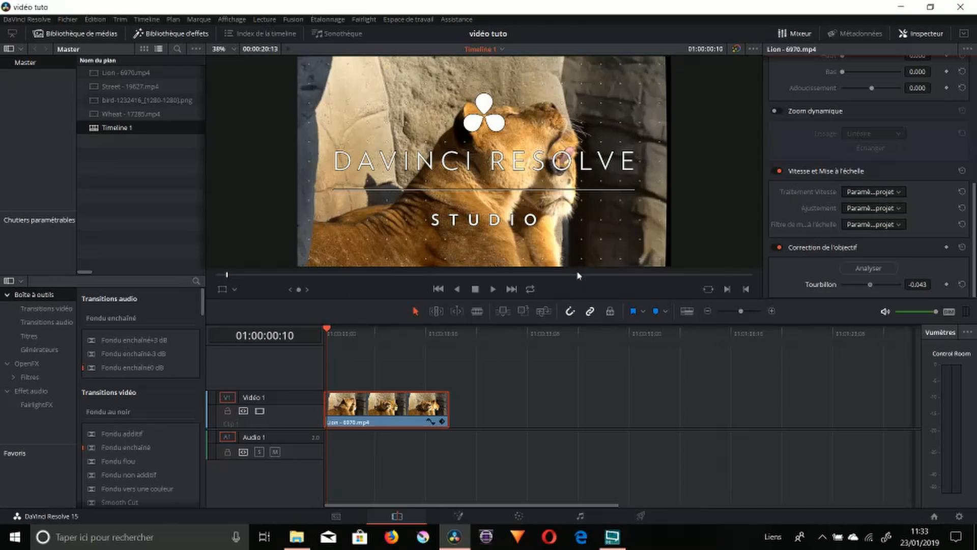
mouse_move(871, 286)
left_mouse_down()
mouse_move(849, 286)
mouse_move(899, 289)
mouse_move(853, 286)
mouse_move(843, 283)
mouse_move(867, 286)
mouse_move(833, 271)
mouse_move(878, 285)
left_mouse_up()
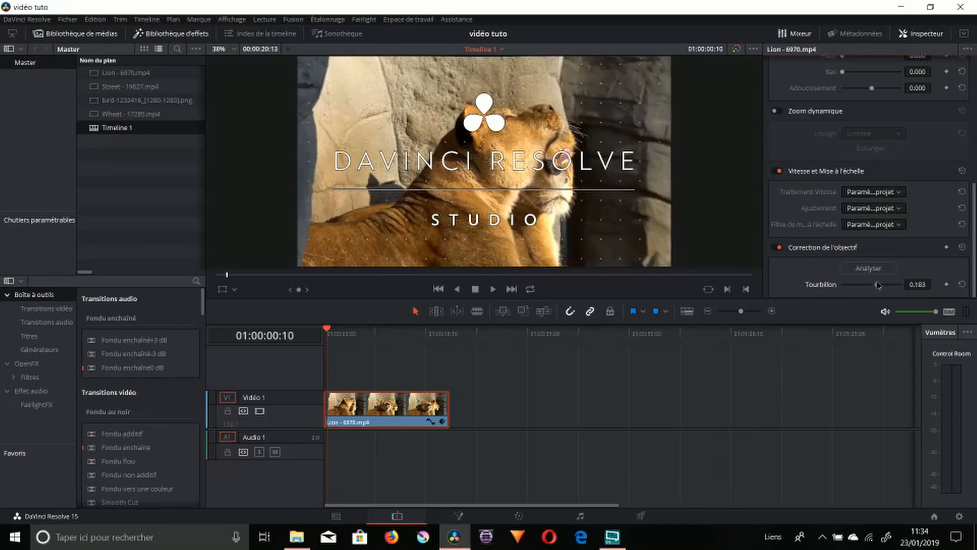
left_click(962, 285)
scroll(901, 267, "up", 4)
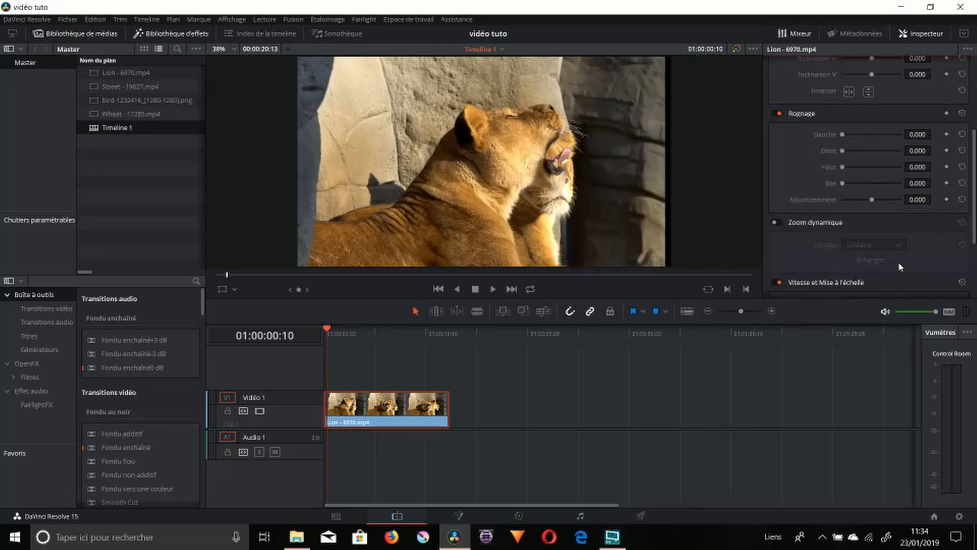
- Try linked Zoom values of 1.060 and 1.020 on the lion clip, and undo each change
scroll(900, 266, "up", 3)
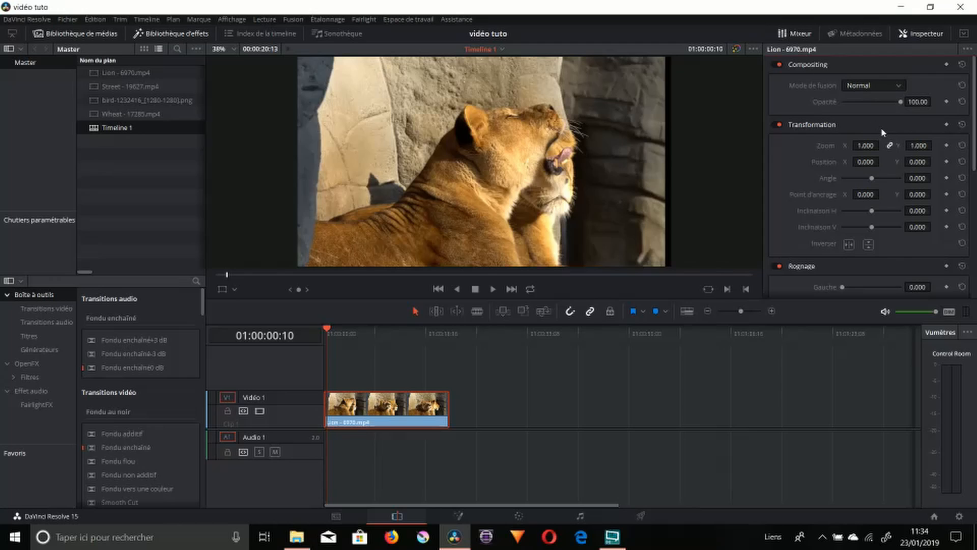
scroll(882, 133, "down", 3)
scroll(882, 132, "up", 3)
mouse_move(864, 146)
left_mouse_down()
mouse_move(883, 146)
mouse_move(867, 145)
left_mouse_up()
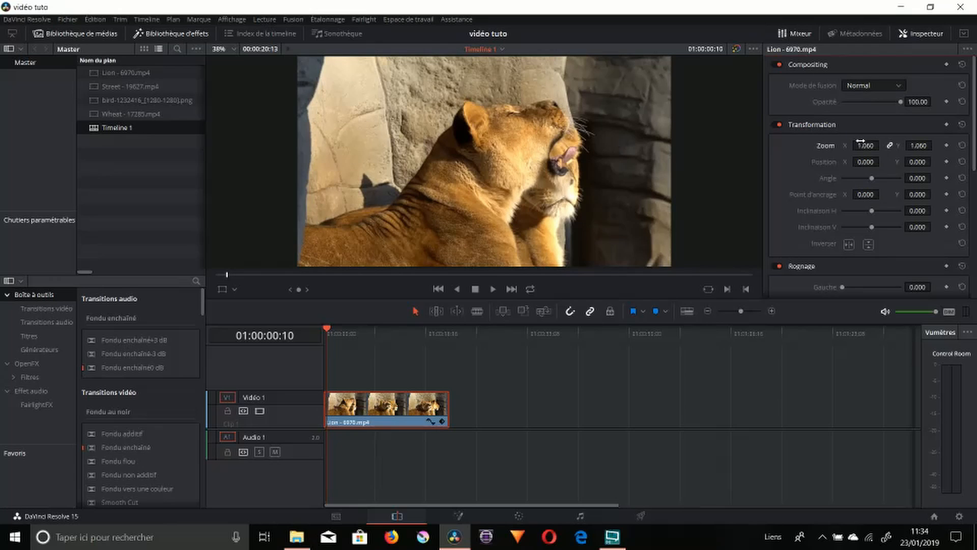
key("ctrl+z")
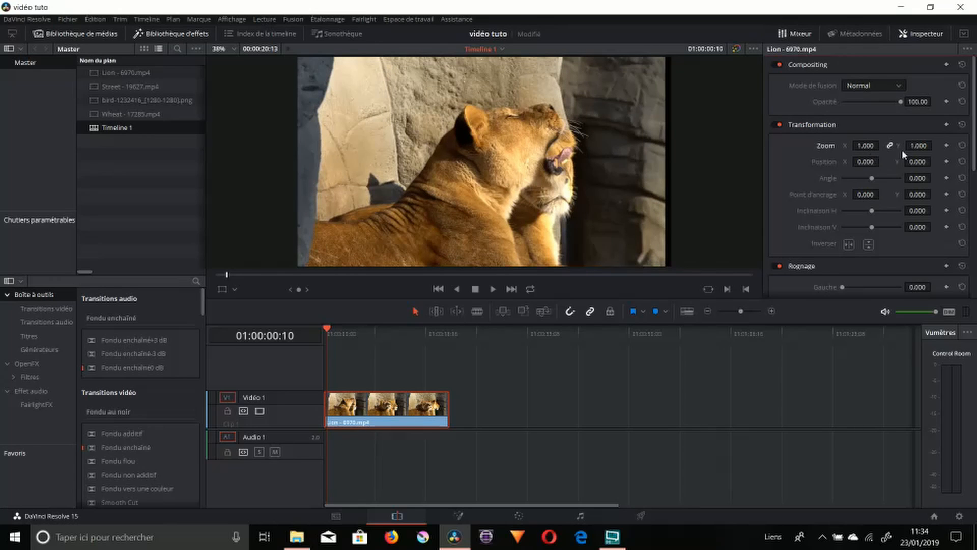
left_click_drag(856, 145, 860, 145)
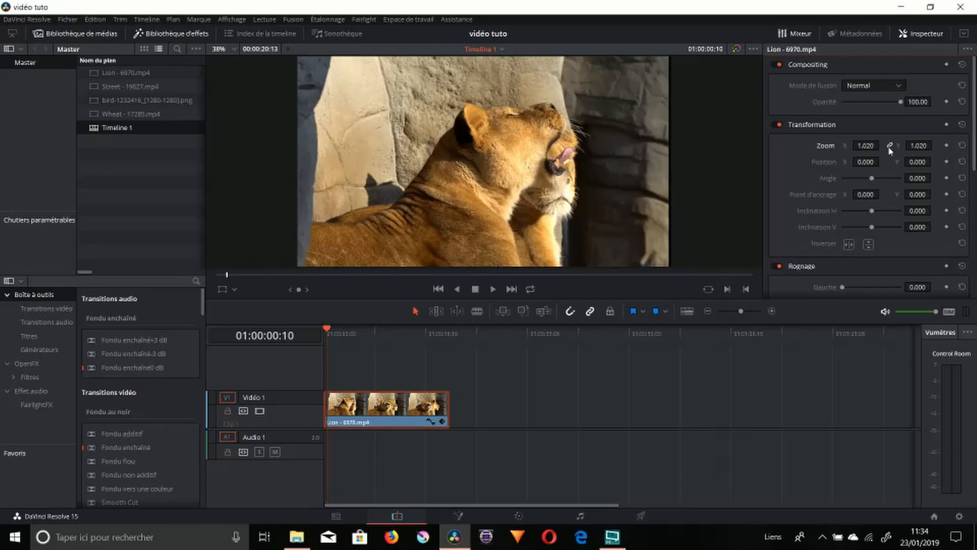
key("ctrl+z")
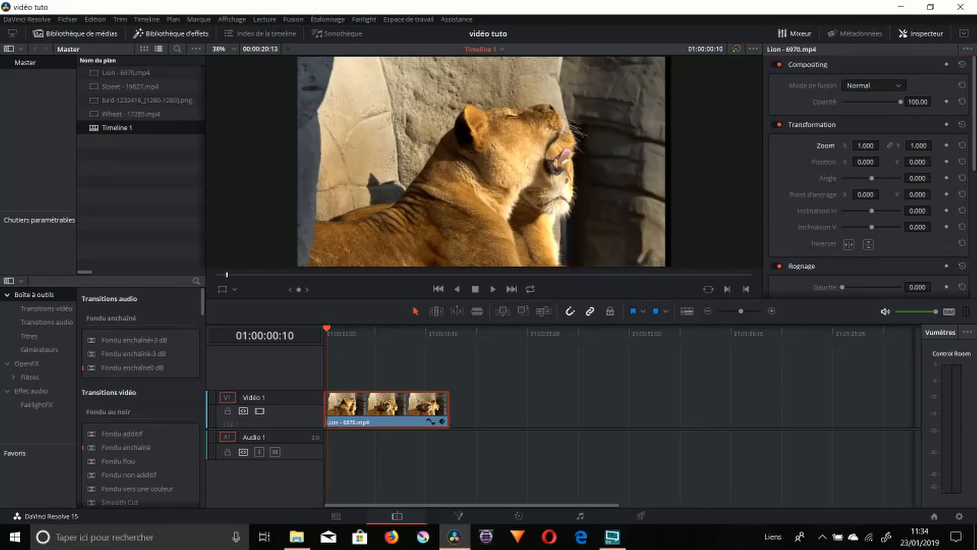
- Try stretching the lion clip with independent Zoom values of 3.460 in X and 3.550 in Y, and undo the changes
left_click_drag(865, 145, 857, 199)
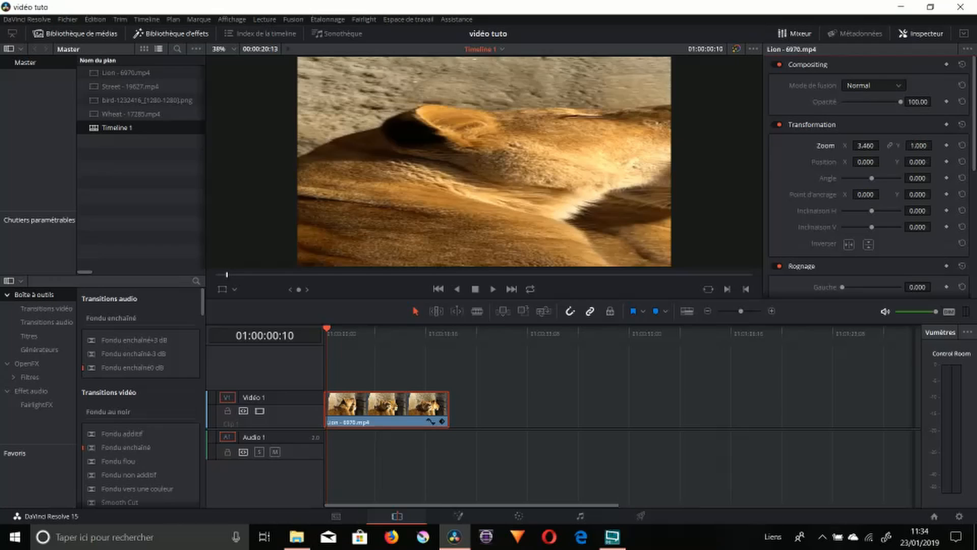
mouse_move(918, 145)
left_mouse_down()
mouse_move(931, 145)
mouse_move(915, 142)
left_mouse_up()
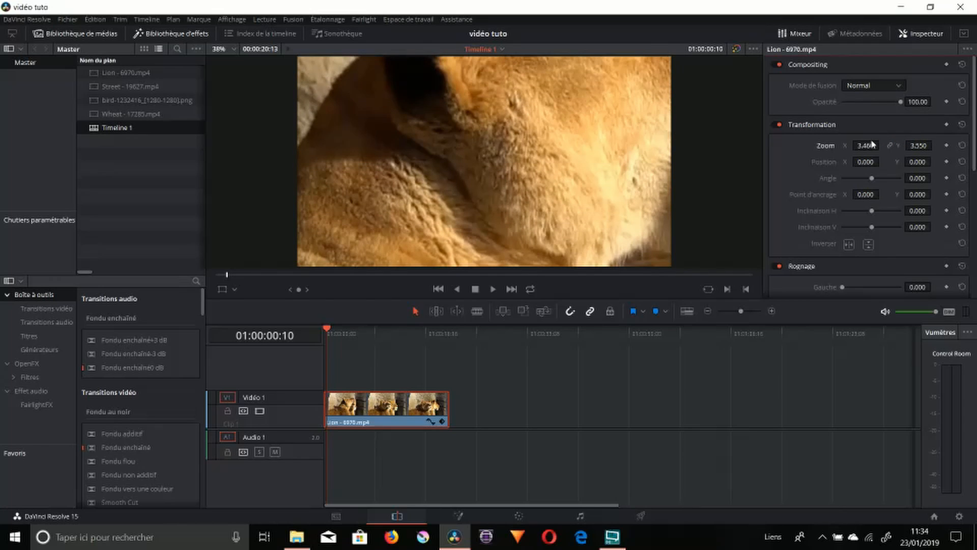
key("ctrl+z")
key("ctrl+z")
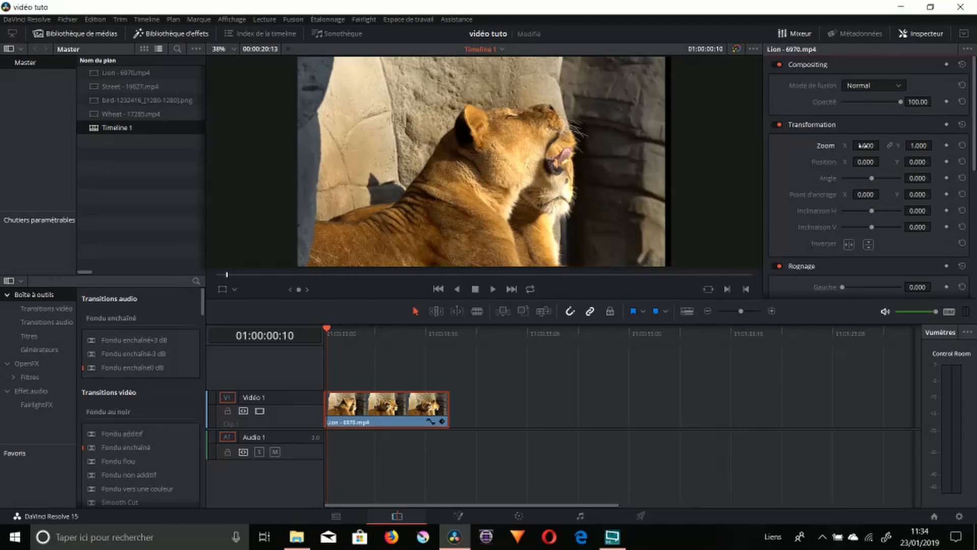
left_click_drag(863, 145, 792, 162)
key("ctrl+z")
- Relink the X and Y zoom, try a lion clip Position of X -735 and Y -125, and undo the moves
left_click(889, 145)
key("ctrl+z")
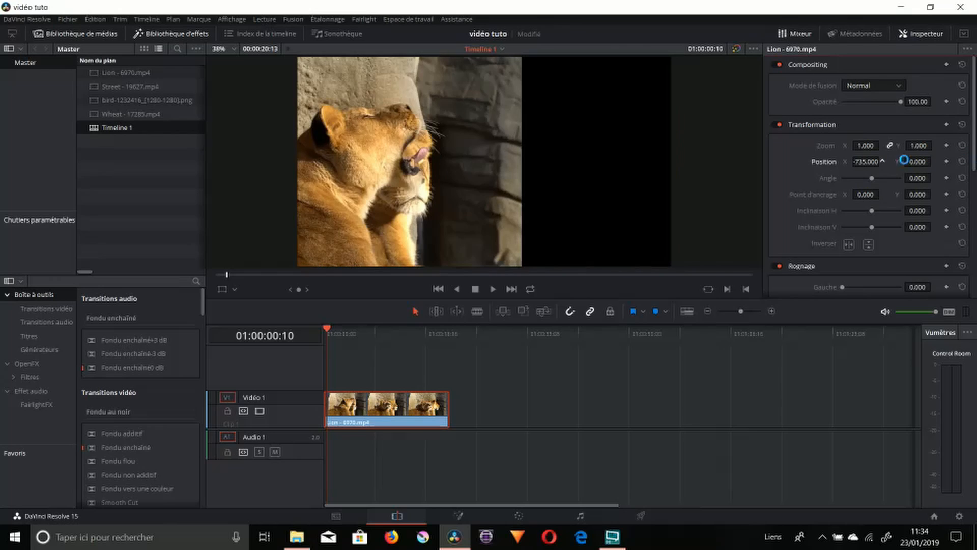
left_click_drag(903, 160, 902, 165)
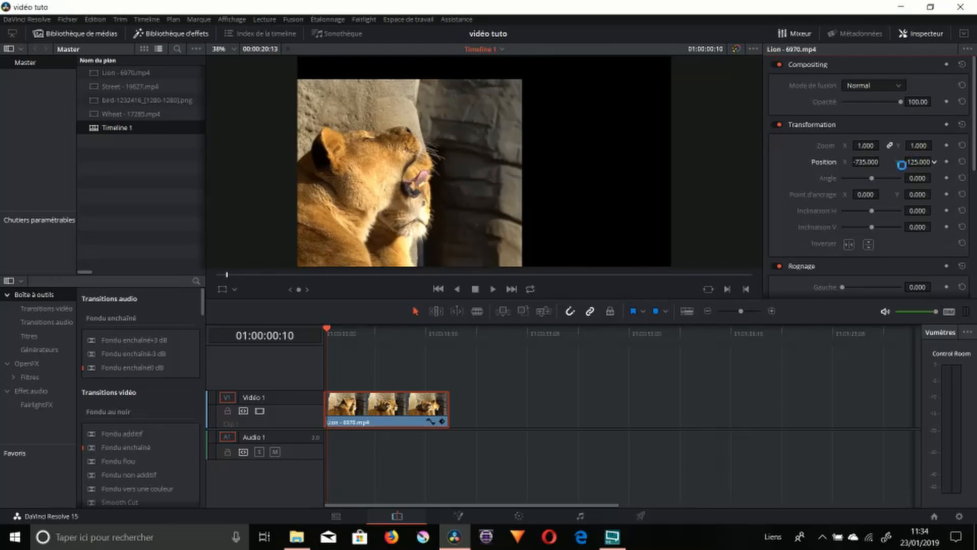
key("ctrl+z")
key("ctrl+z")
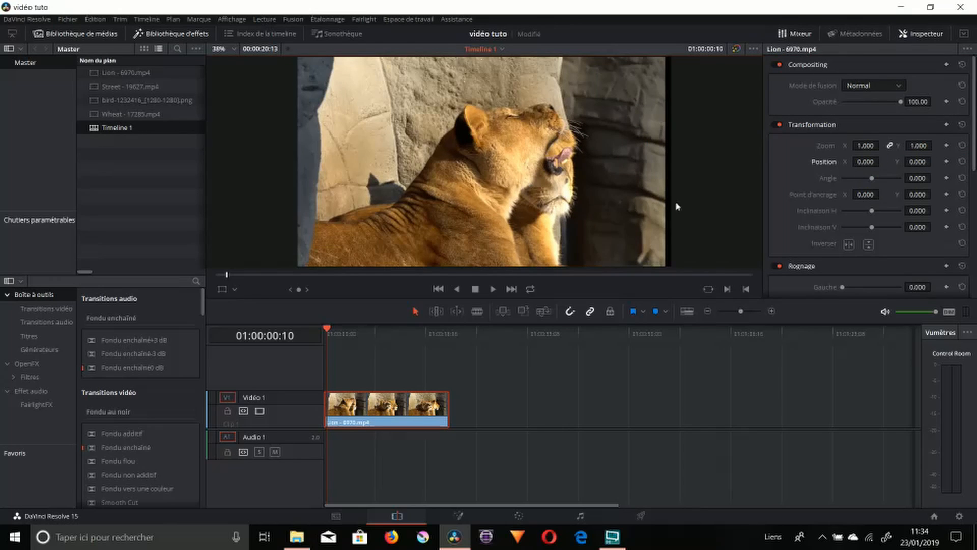
- Show the transform frame in the timeline viewer, try adjusting the lion image with it, and undo the adjustment
left_click(223, 289)
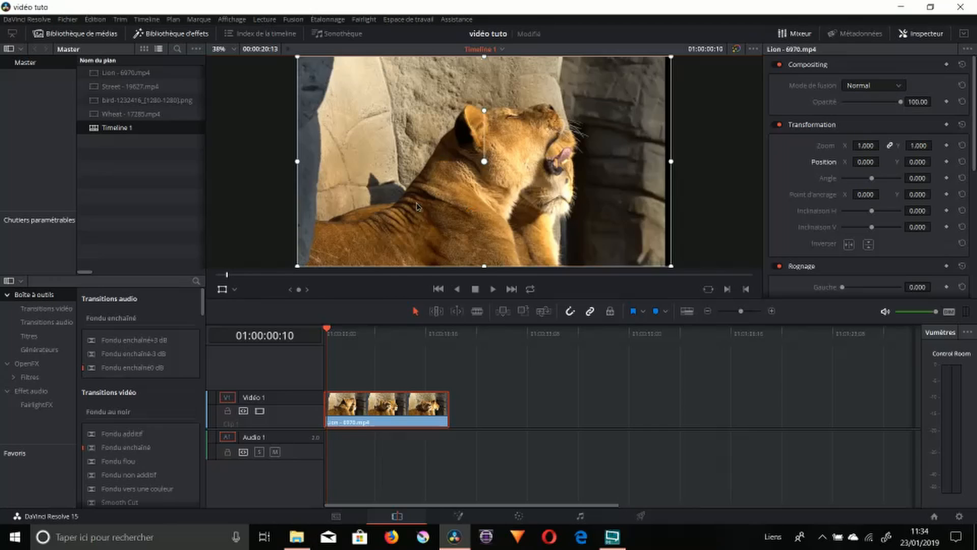
mouse_move(481, 206)
left_mouse_down()
mouse_move(517, 202)
mouse_move(436, 184)
mouse_move(481, 200)
left_mouse_up()
key("ctrl+z")
key("ctrl+z")
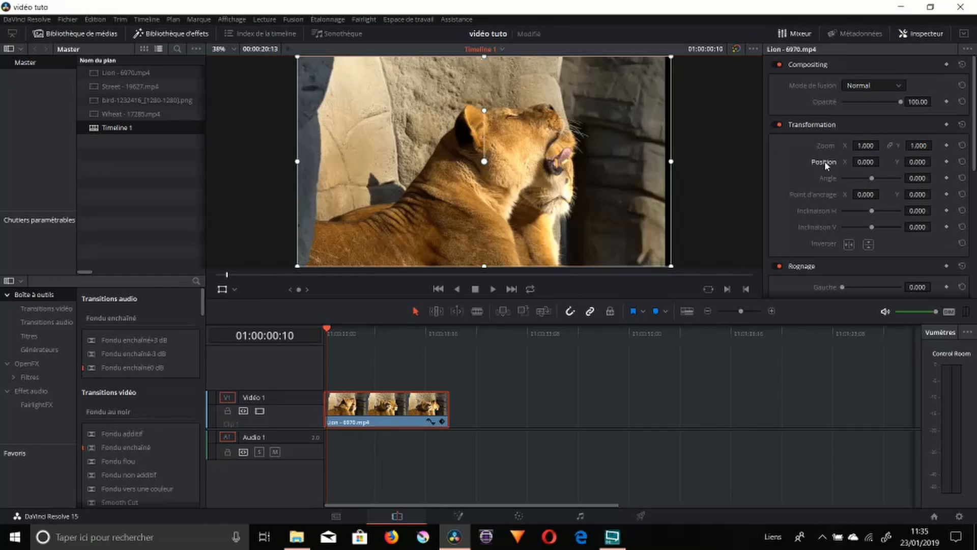
- Set the lion clip's Zoom X to 1.070 and its Point d'ancrage X to -473, leaving the Angle at 0
left_click_drag(876, 146, 885, 146)
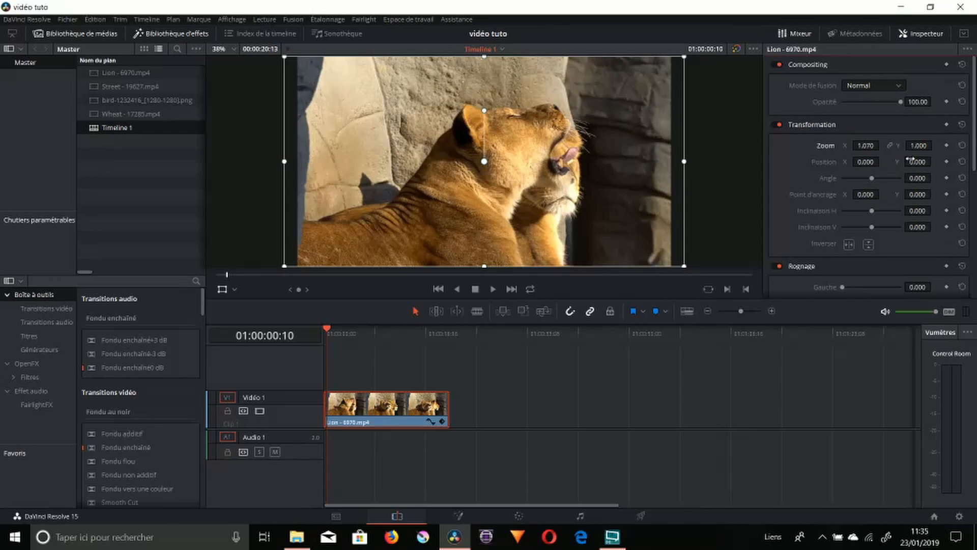
left_click_drag(876, 181, 584, 284)
double_click(868, 179)
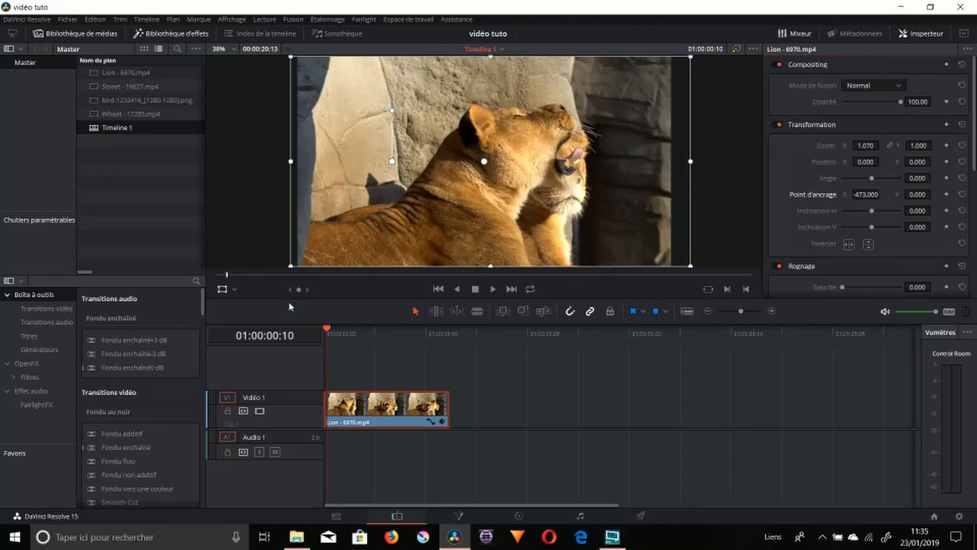
- Hide the transform frame, try rotating the lion clip with Angle, and reset the rotation
left_click(224, 290)
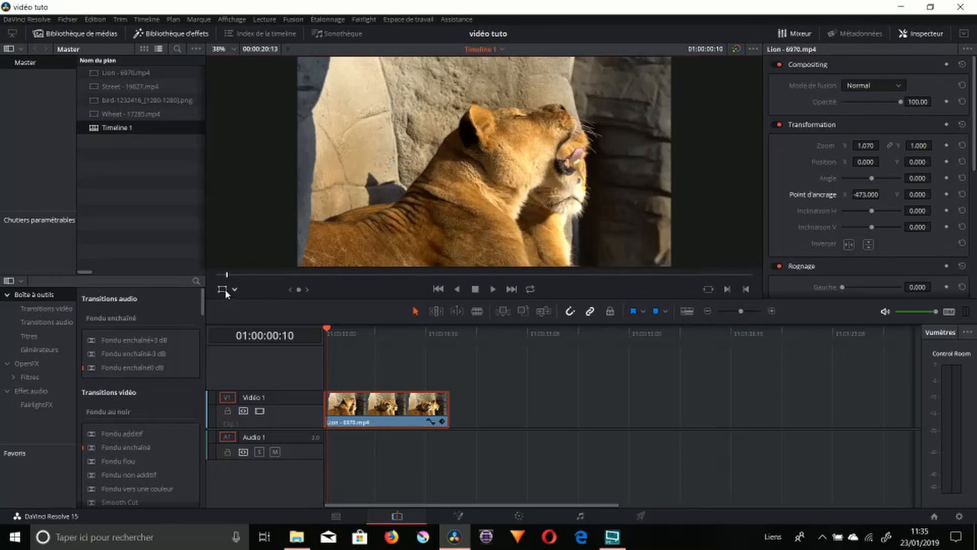
mouse_move(870, 178)
left_mouse_down()
mouse_move(908, 168)
mouse_move(876, 178)
left_mouse_up()
double_click(876, 178)
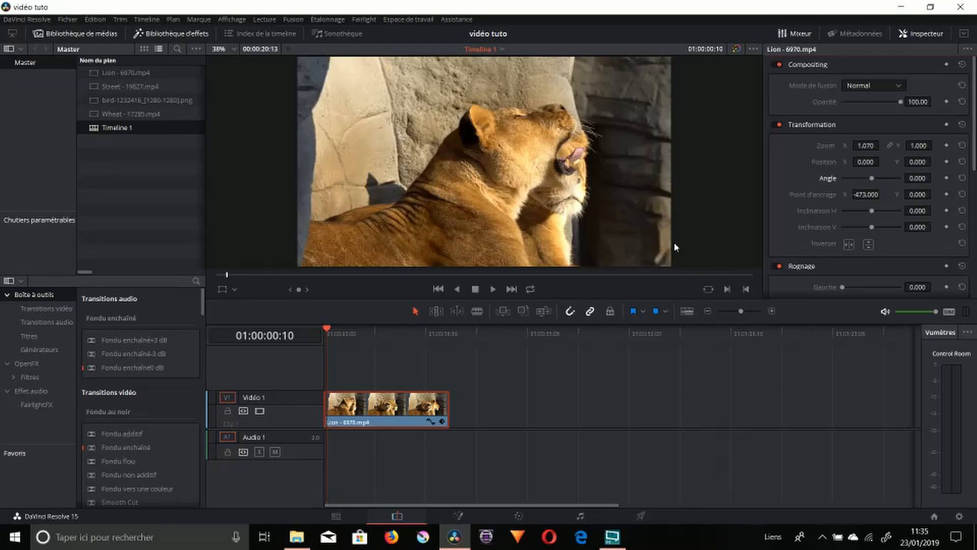
- With the transform frame shown, move the anchor point to the image's upper-right corner and set the Angle to -7.700
left_click(223, 291)
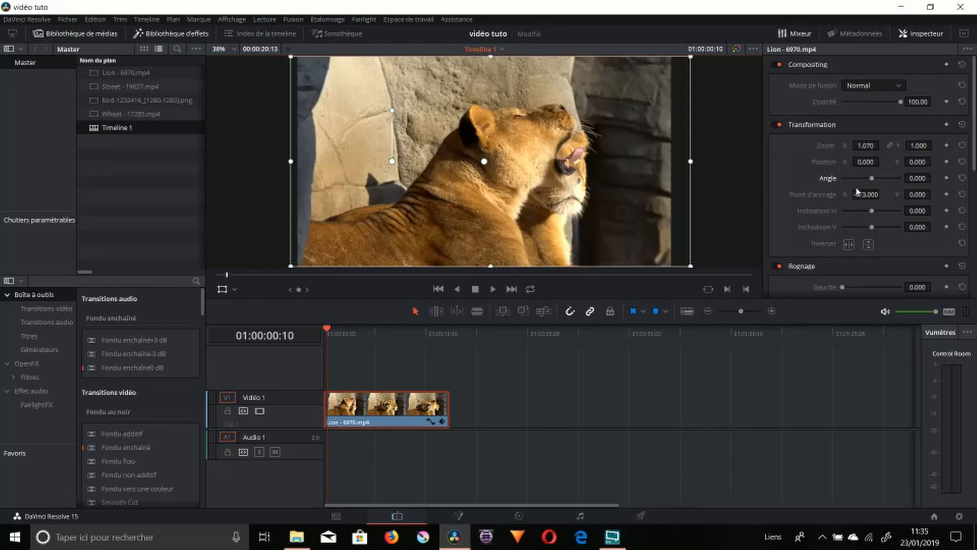
left_click_drag(393, 167, 668, 66)
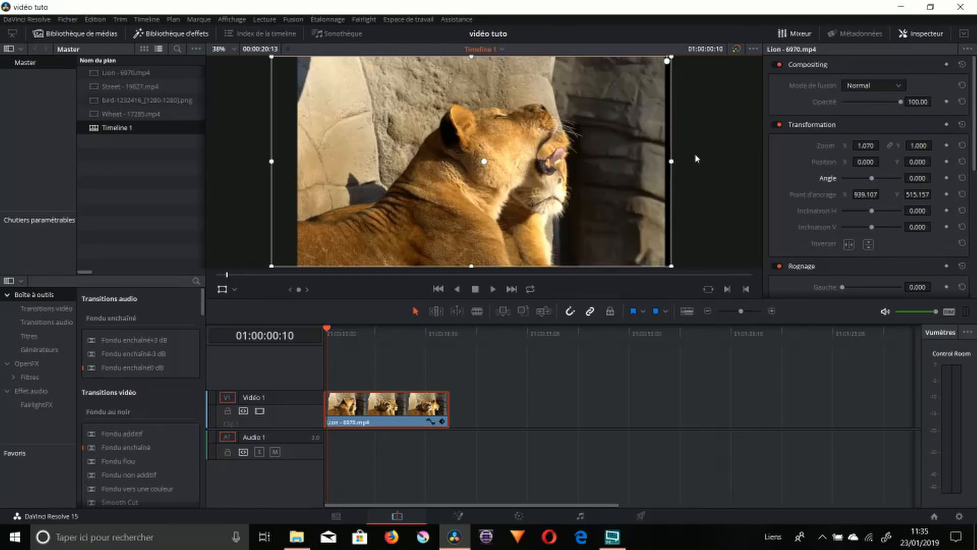
left_click_drag(922, 177, 934, 178)
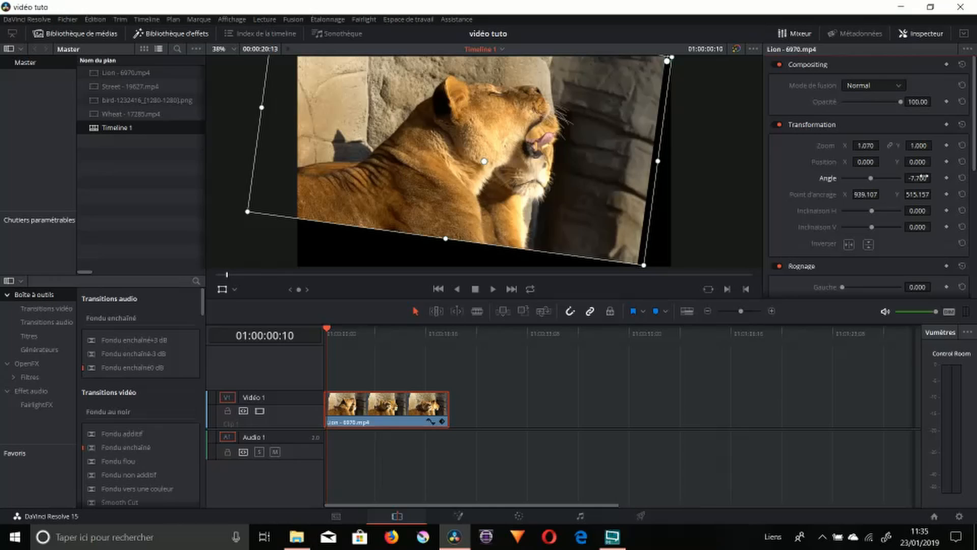
- Shrink the lion clip to Zoom X 0.784 and Y 0.714 with linked axes, and reset its anchor point to the centre
scroll(821, 179, "down", 2)
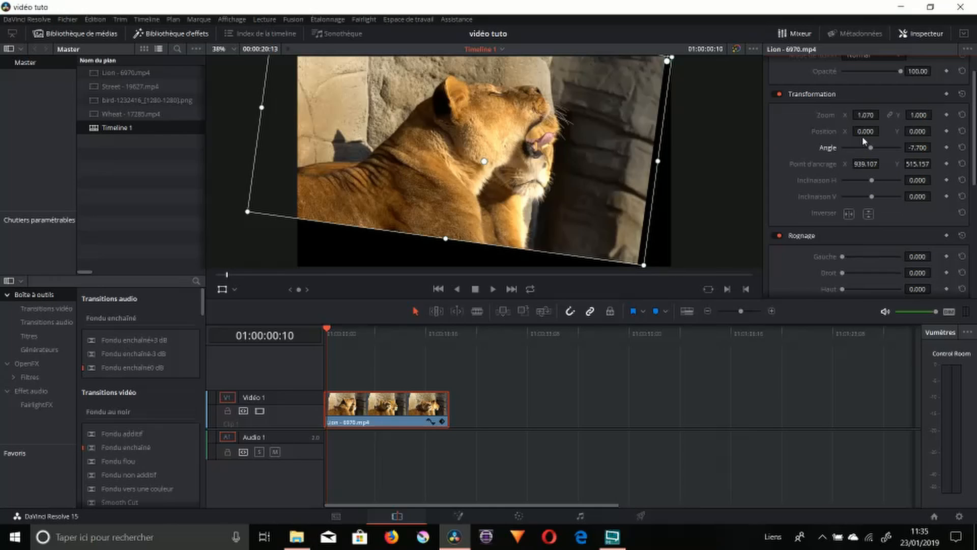
mouse_move(865, 116)
left_mouse_down()
mouse_move(936, 115)
mouse_move(865, 115)
left_mouse_up()
left_click(889, 115)
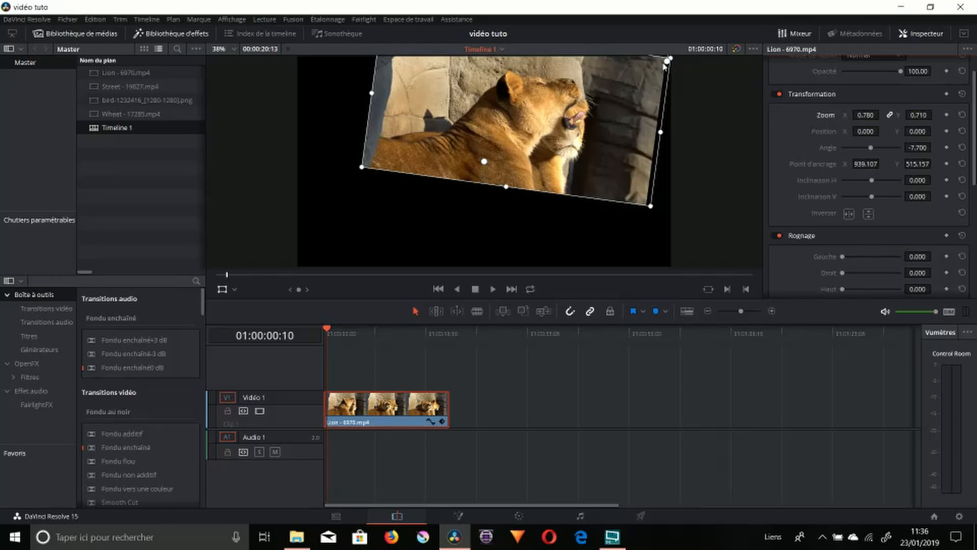
left_click_drag(665, 65, 503, 182)
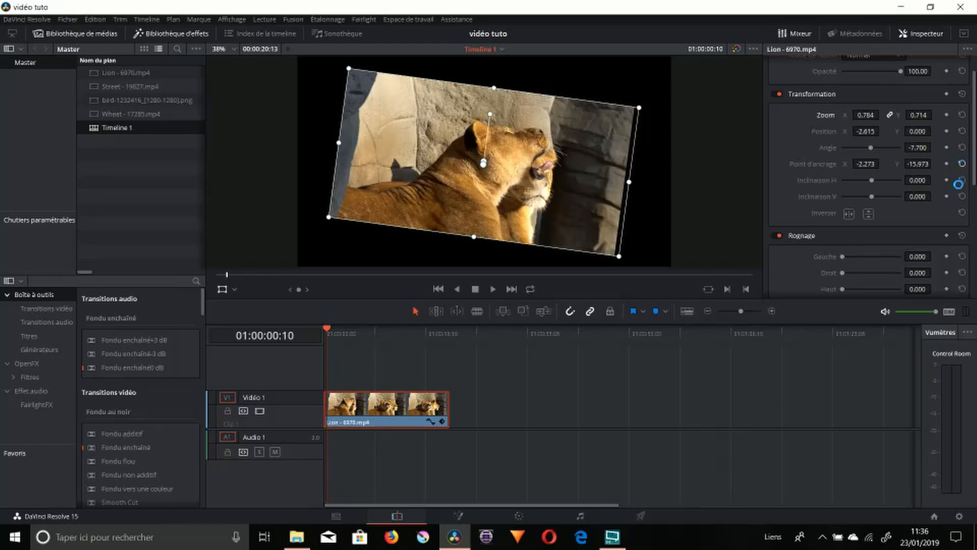
left_click(961, 163)
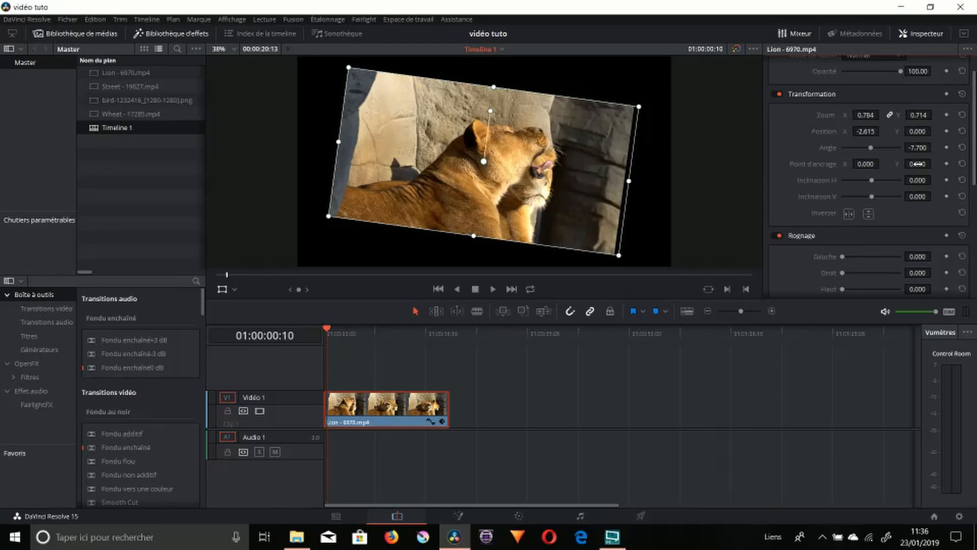
- Try the Inclinaison H and Inclinaison V settings on the lion clip and return both to 0
mouse_move(875, 183)
left_mouse_down()
mouse_move(885, 184)
mouse_move(865, 181)
mouse_move(876, 198)
left_mouse_up()
double_click(867, 178)
double_click(876, 197)
left_click(875, 196)
scroll(920, 195, "up", 1)
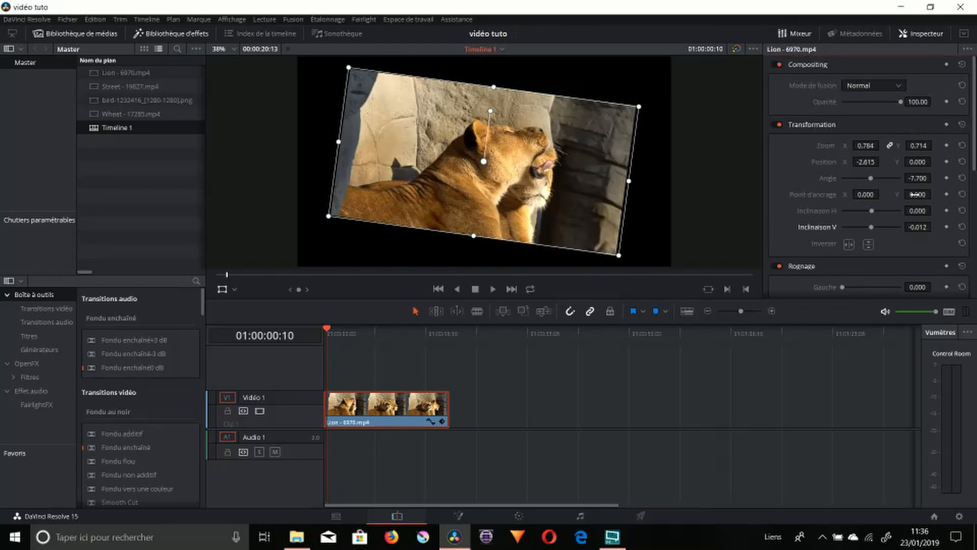
scroll(890, 222, "down", 1)
scroll(892, 189, "down", 1)
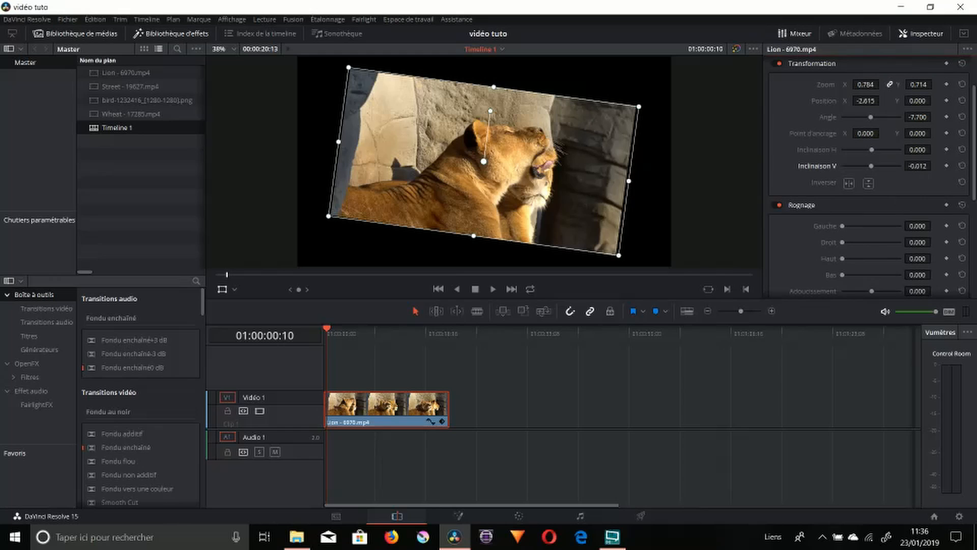
left_click(917, 166)
type("0")
key("Return")
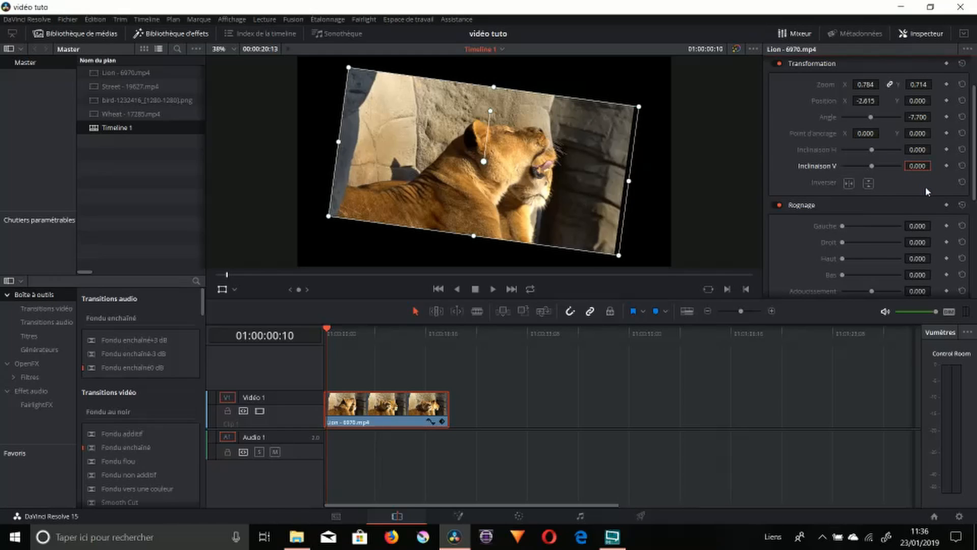
- Crop the lion clip with Rognage values of Gauche 451.2, Droit 518.4, Haut 216 and Bas 300.24
scroll(923, 187, "down", 2)
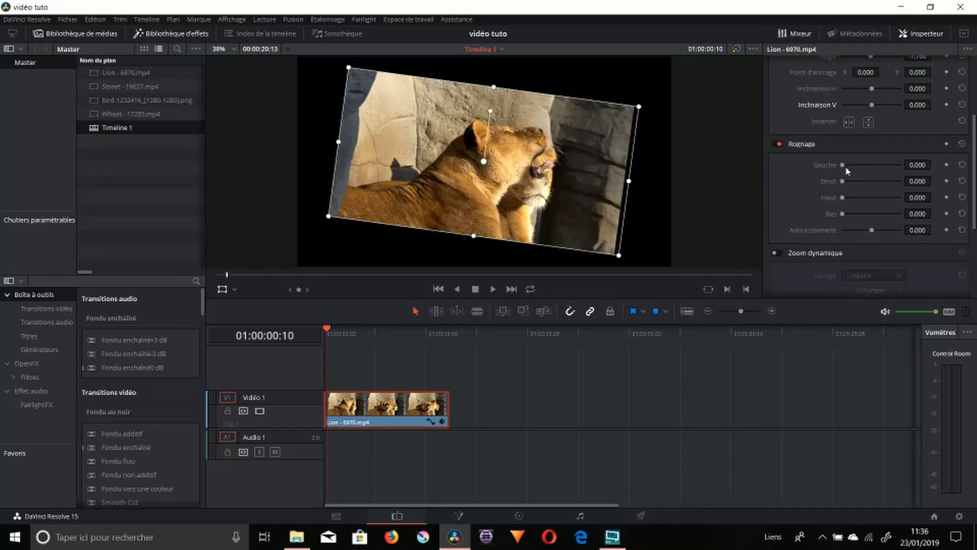
left_click_drag(842, 164, 858, 215)
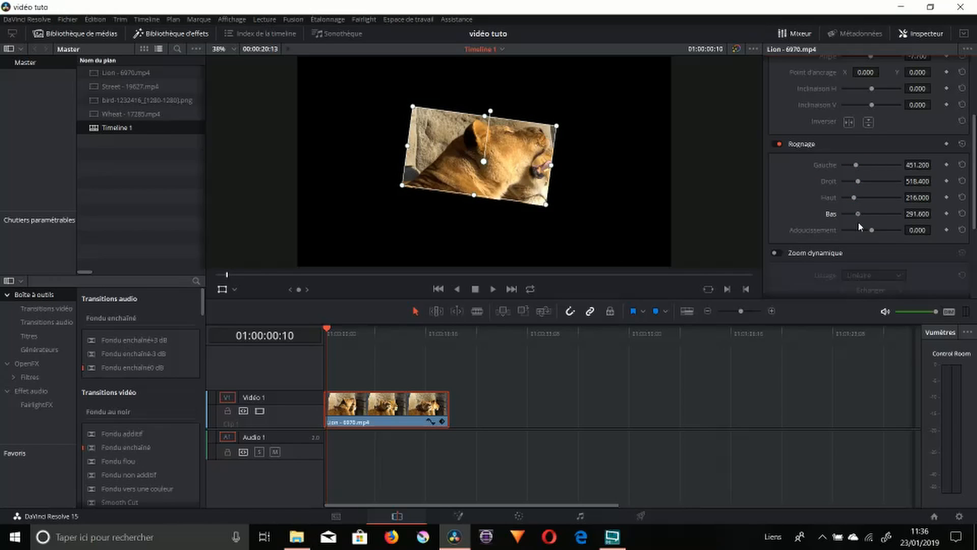
key("ctrl+e")
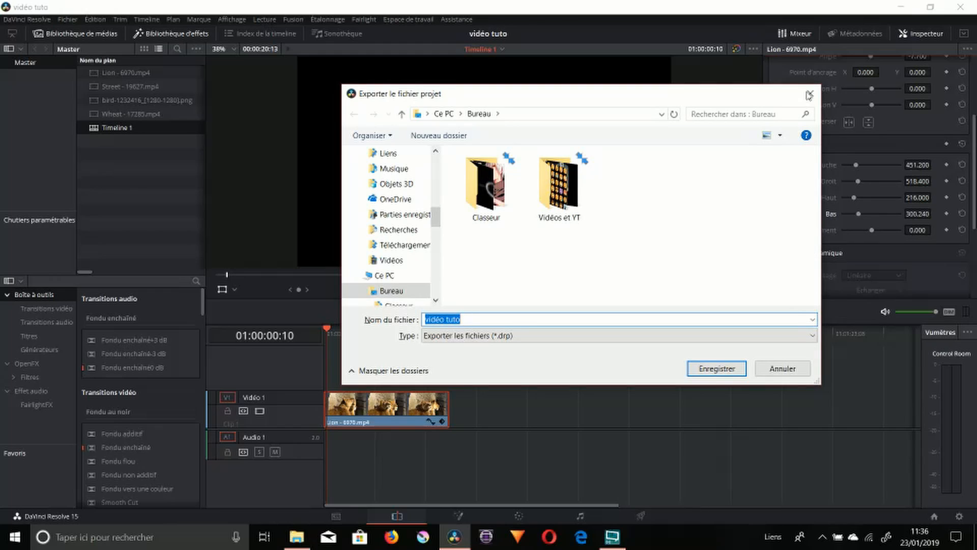
left_click(809, 94)
- Undo the lion clip's Bas, Haut and Droit crops
key("ctrl+z")
key("ctrl+z")
key("ctrl+z")
key("ctrl+z")
key("ctrl+z")
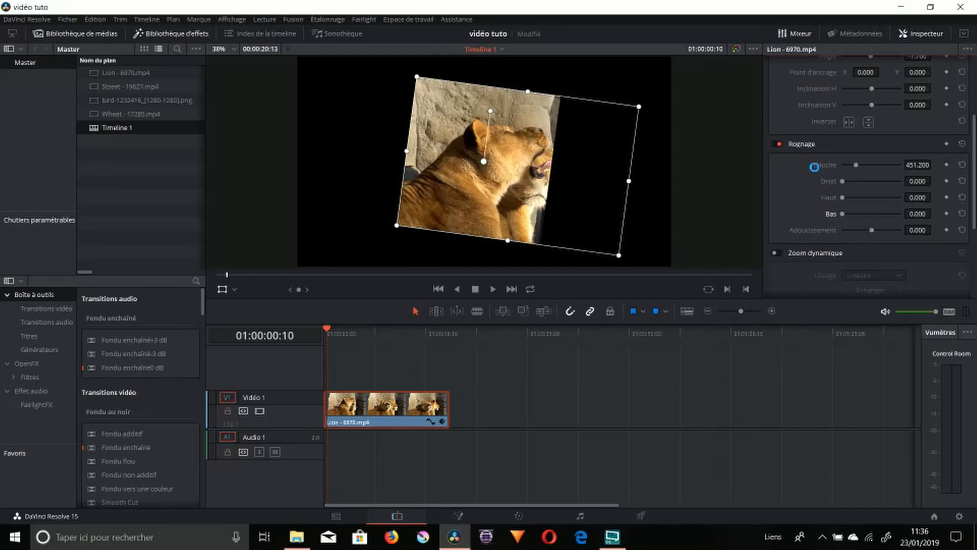
- Reset the lion clip's Gauche crop to 0
double_click(814, 167)
scroll(839, 198, "down", 2)
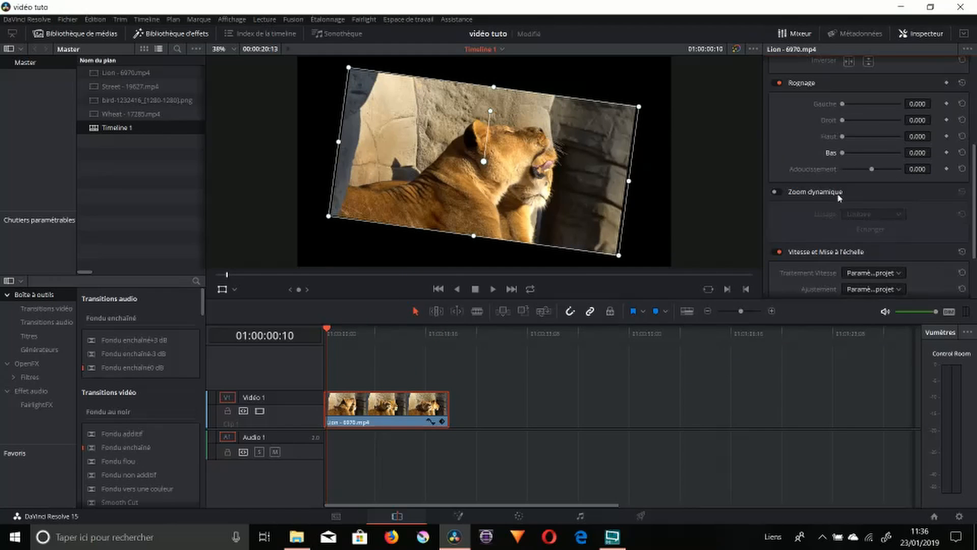
- Try a Haut crop of 159.84 with an Adoucissement of -37.39 on the lion clip, and undo both
left_click(852, 137)
mouse_move(872, 170)
left_mouse_down()
mouse_move(891, 172)
mouse_move(861, 166)
left_mouse_up()
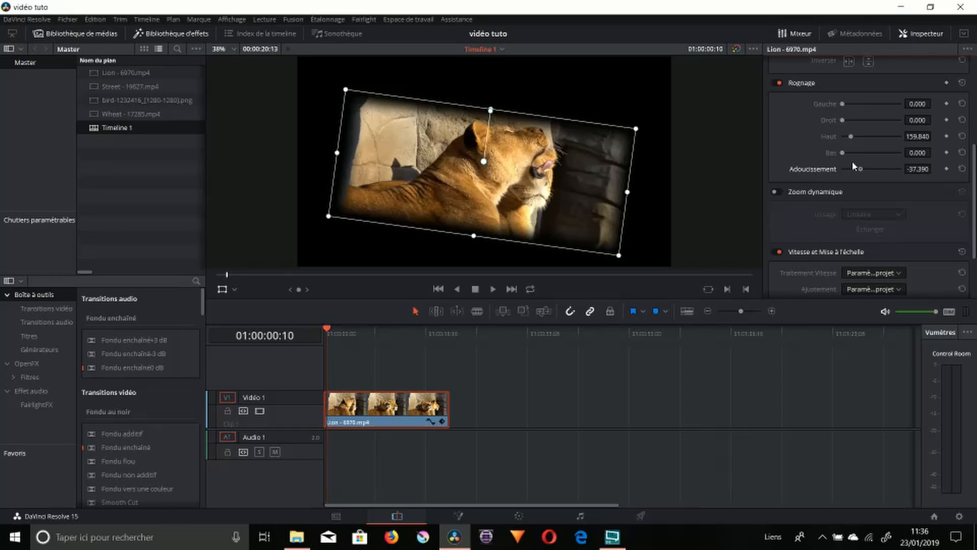
key("ctrl+z")
key("ctrl+z")
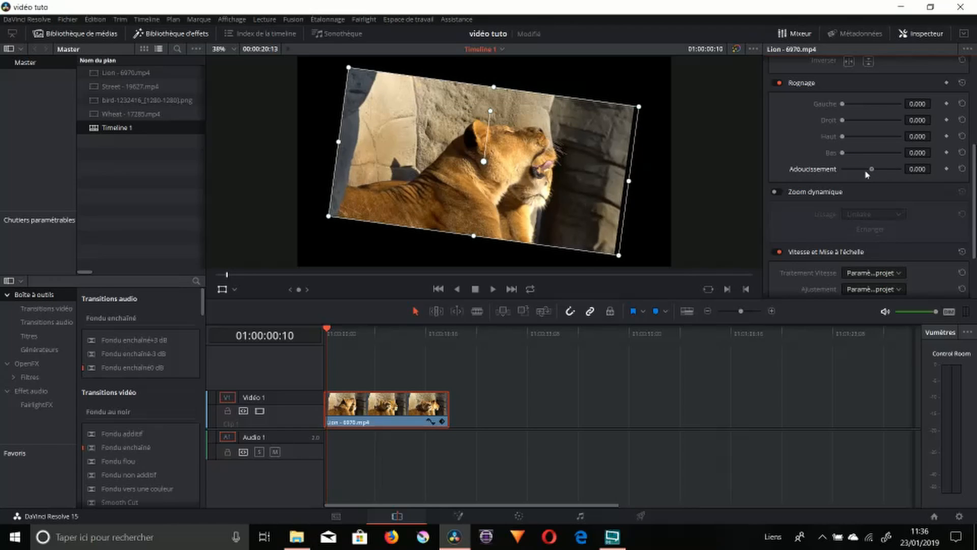
- Enable Zoom dynamique on the lion clip and play the clip from near its start to preview the effect
scroll(858, 222, "down", 2)
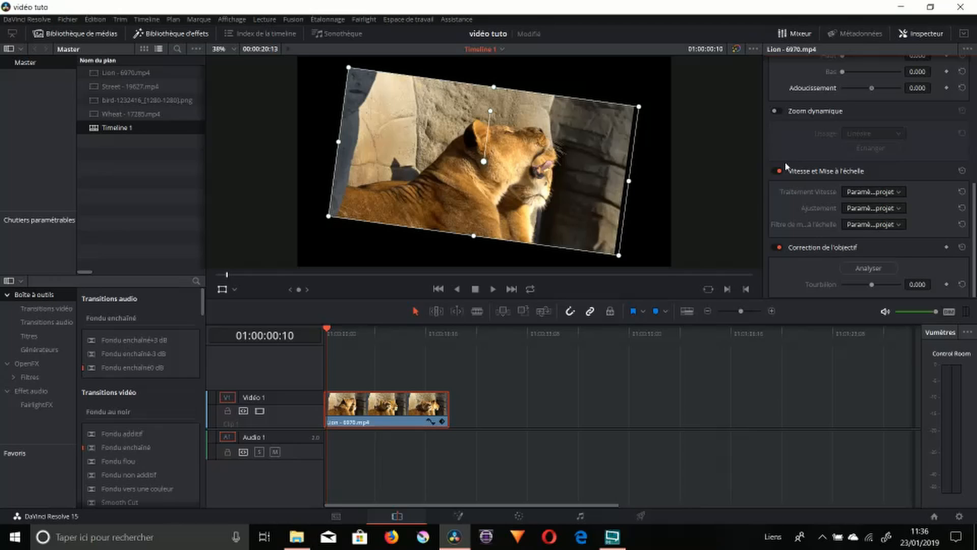
left_click(775, 111)
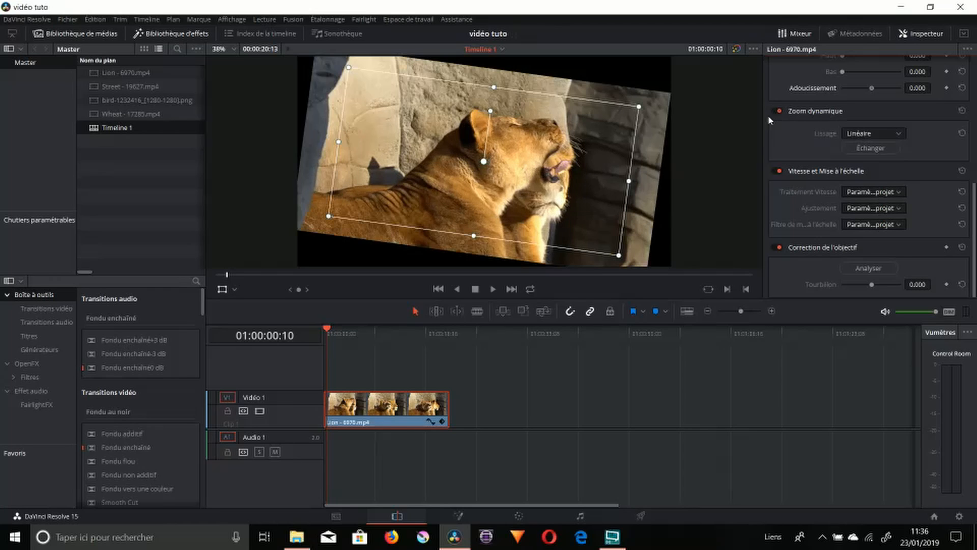
key("space")
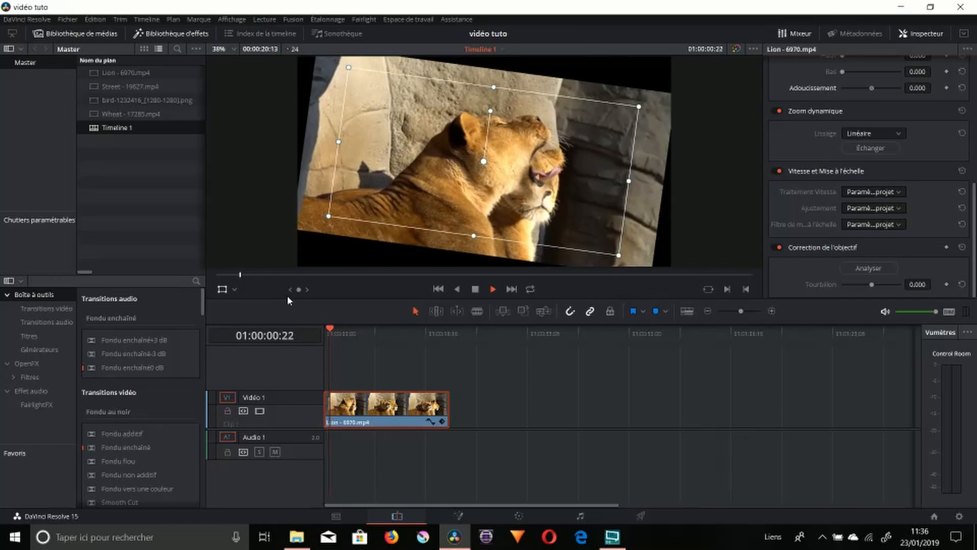
key("space")
left_click(335, 343)
key("space")
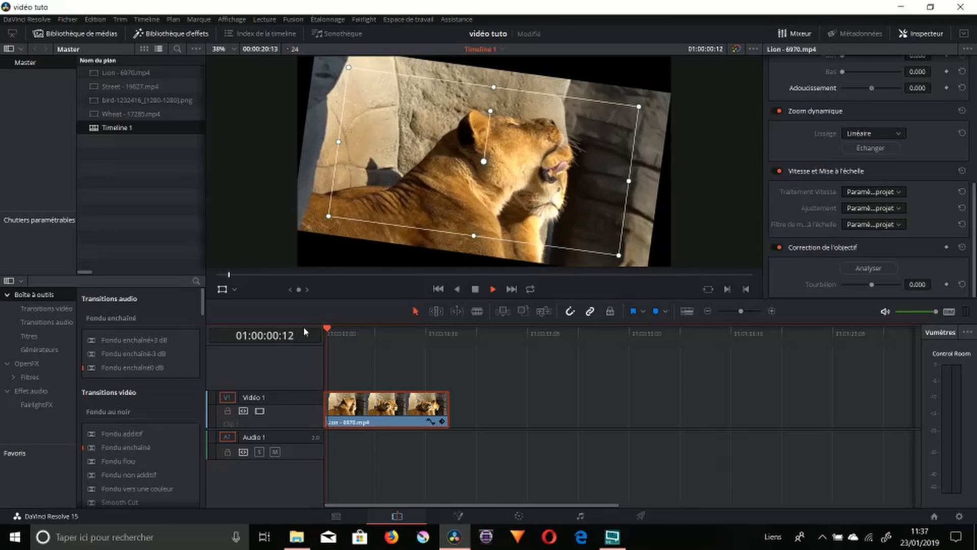
key("space")
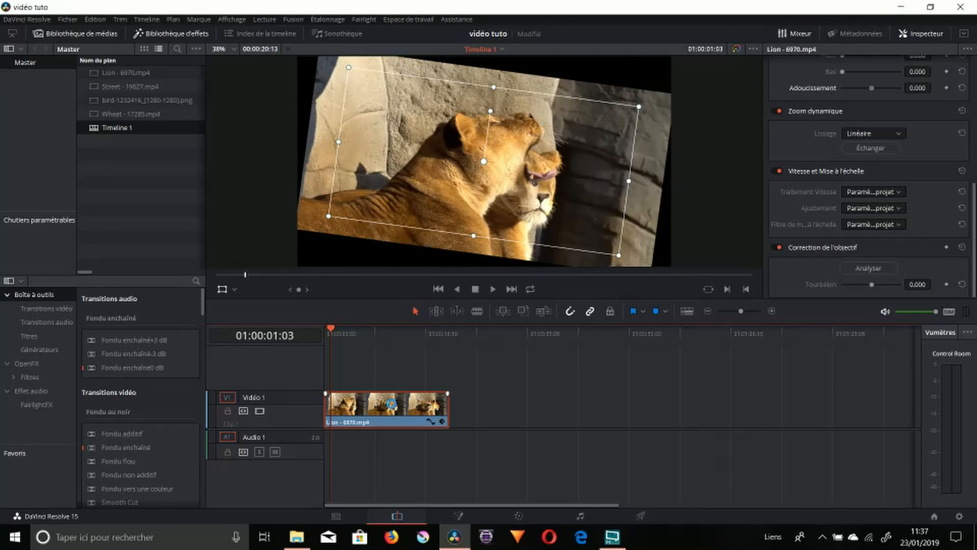
- Replace the lion clip on Vidéo 1 with the bird image, select it and return the playhead to the timeline start
key("Delete")
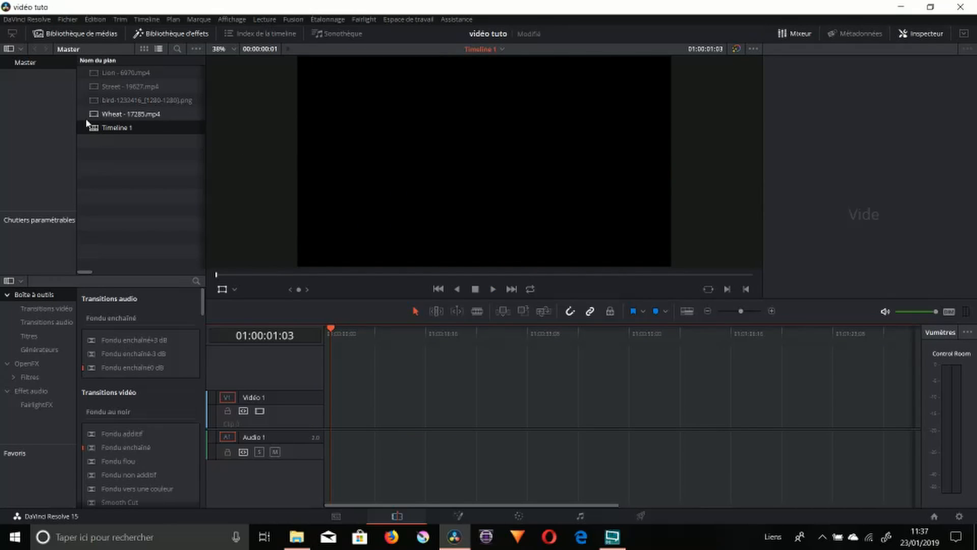
left_click_drag(92, 105, 337, 405)
left_click(346, 407)
left_click(379, 337)
left_click_drag(343, 339, 316, 353)
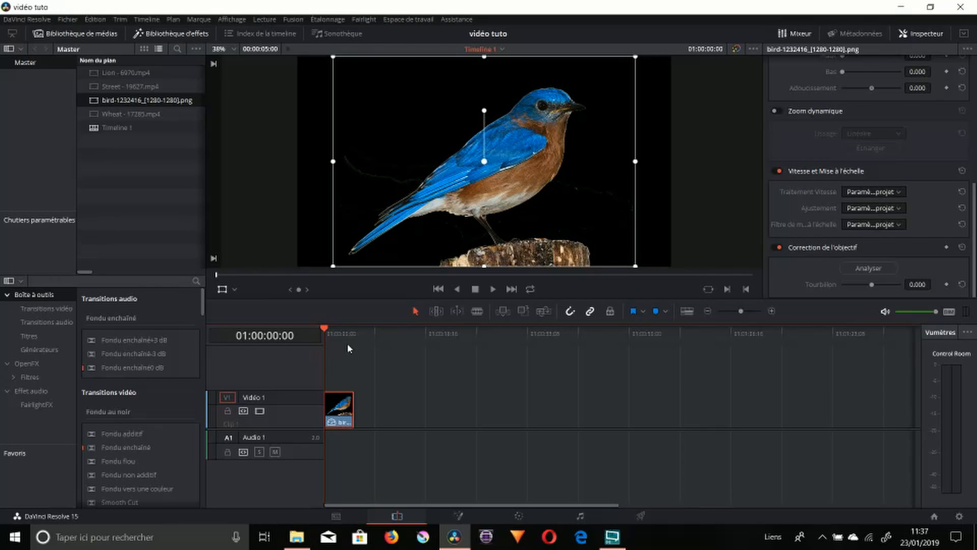
- Enable Zoom dynamique on the bird image and play it from the timeline start
key("space")
key("space")
scroll(854, 140, "up", 3)
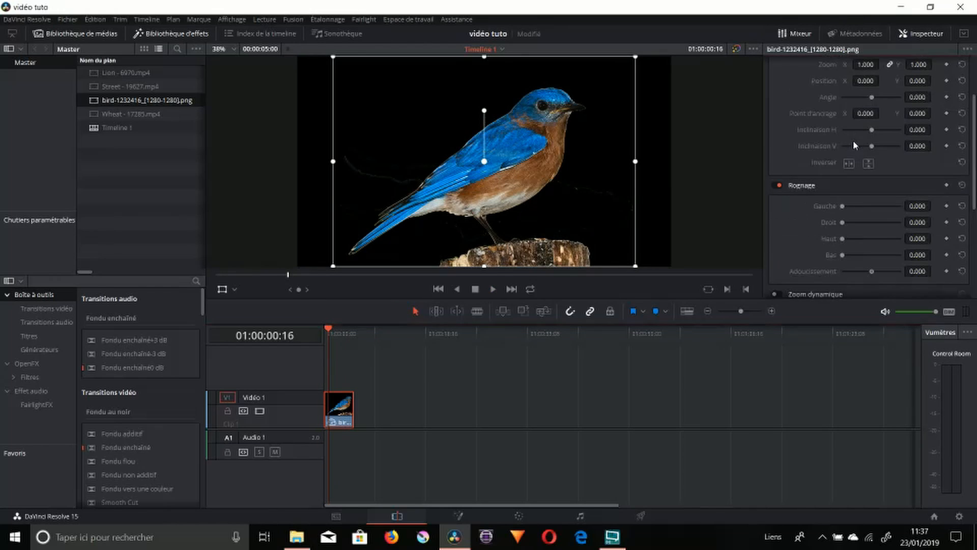
scroll(855, 133, "down", 4)
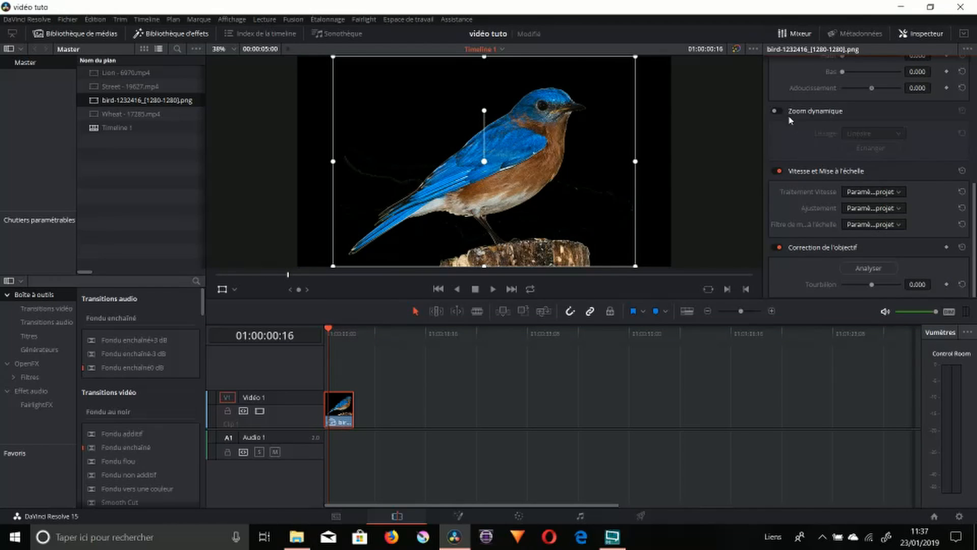
left_click(777, 111)
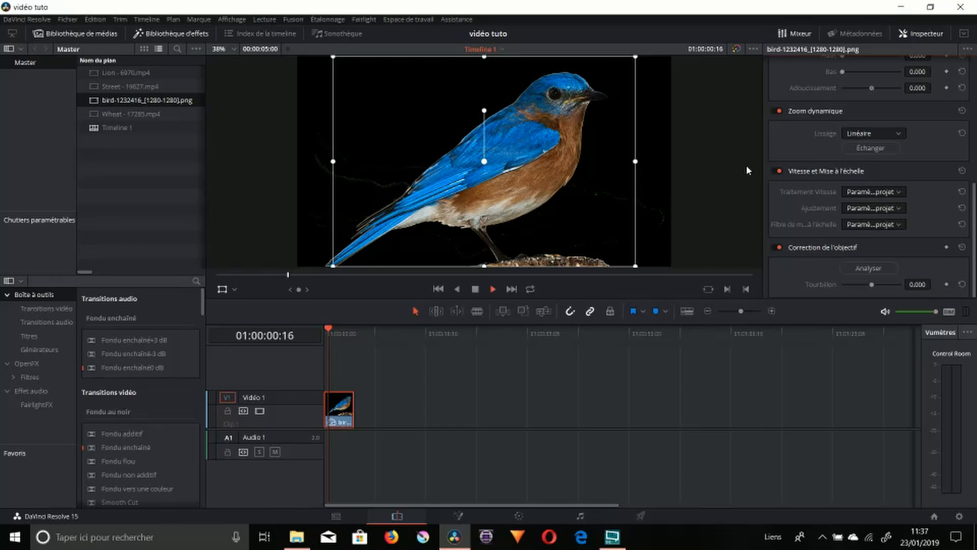
key("space")
left_click_drag(336, 334, 311, 329)
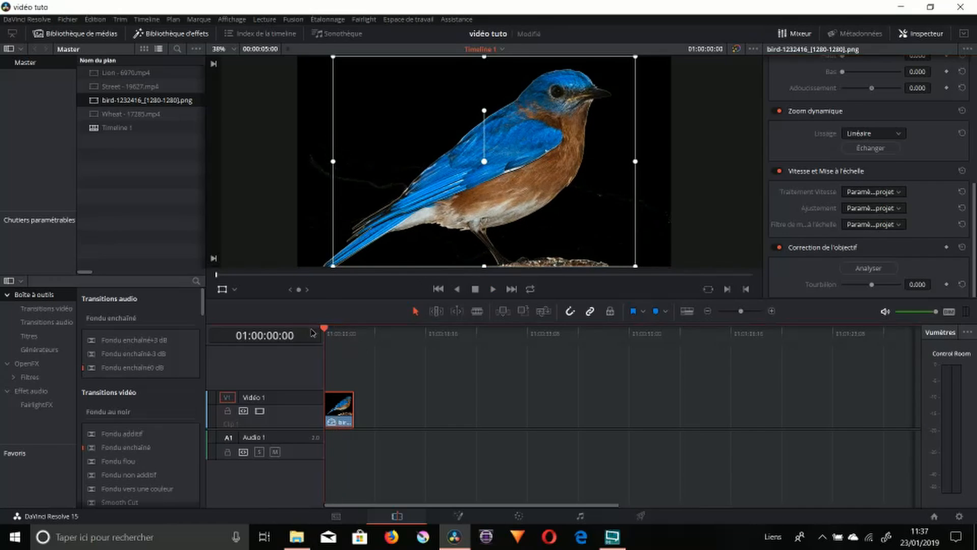
key("space")
- Swap the bird image's dynamic zoom direction and play it from the start
left_click(883, 147)
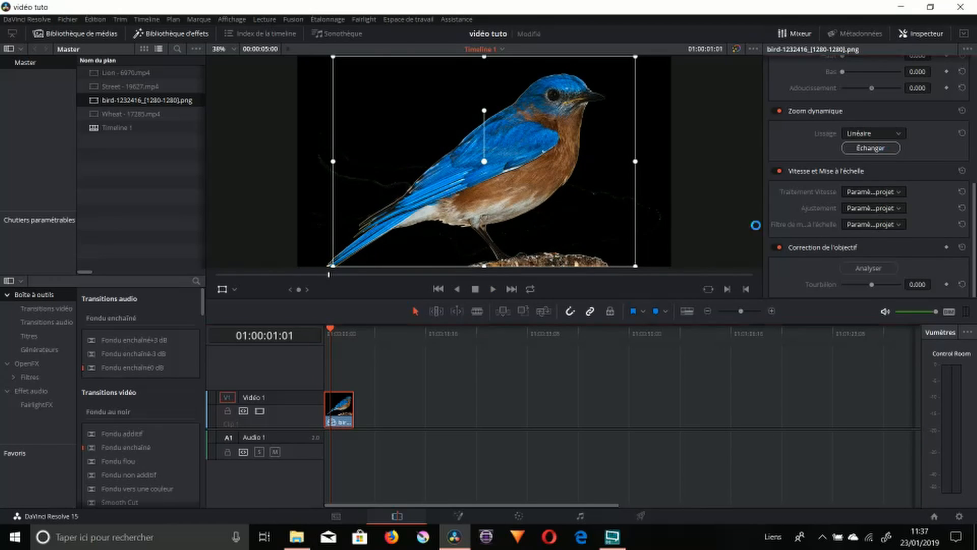
left_click(329, 322)
key("space")
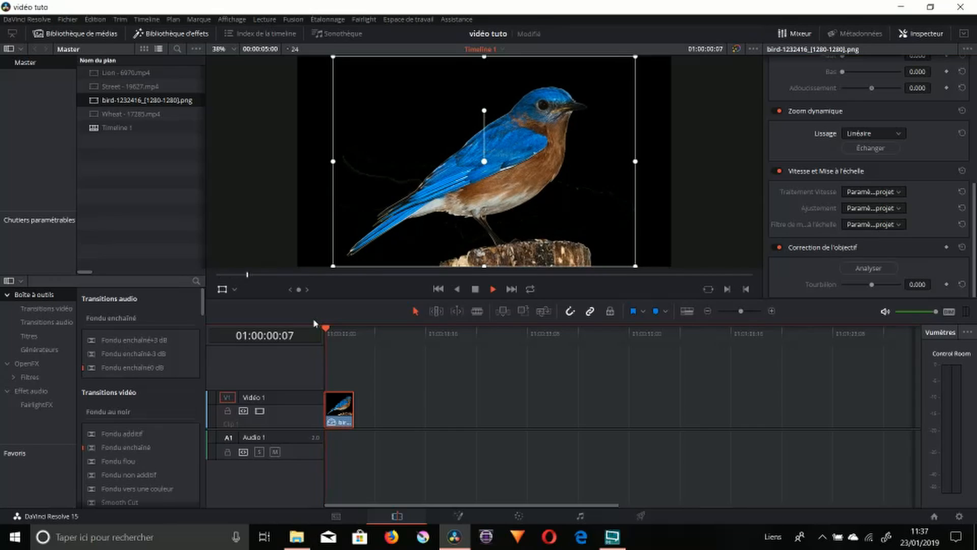
- Try the Début amorti smoothing on the bird's dynamic zoom, play it from the start, and reset Lissage to Linéaire
left_click(896, 136)
left_click(882, 159)
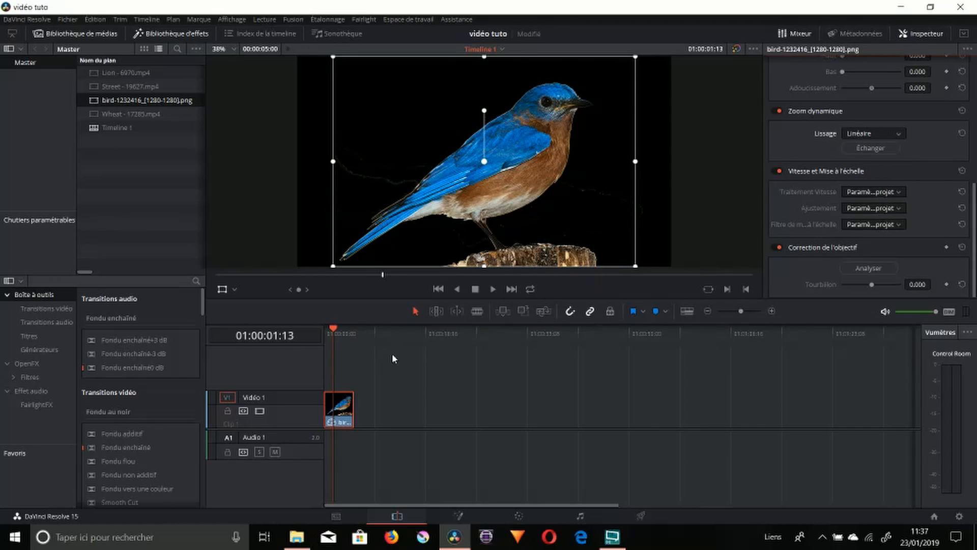
left_click_drag(334, 334, 307, 341)
key("space")
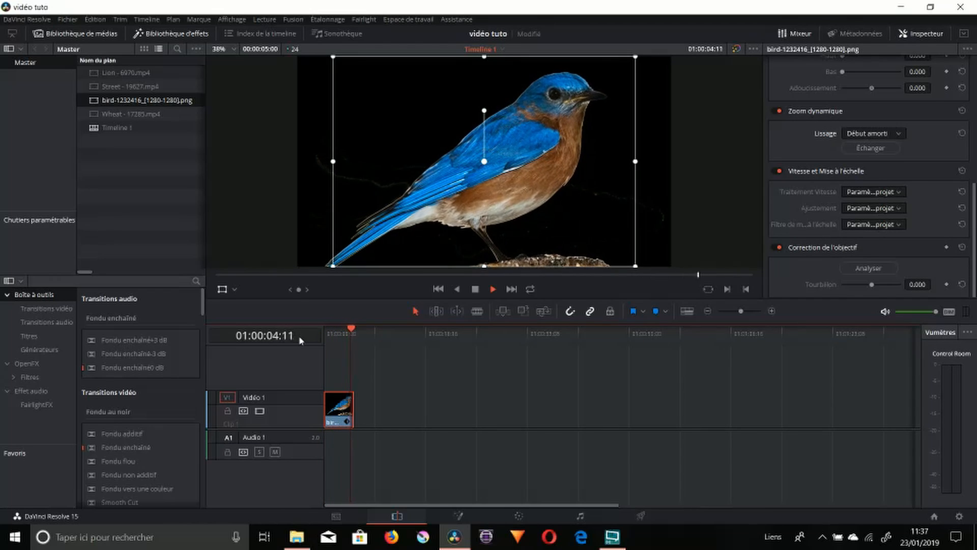
key("space")
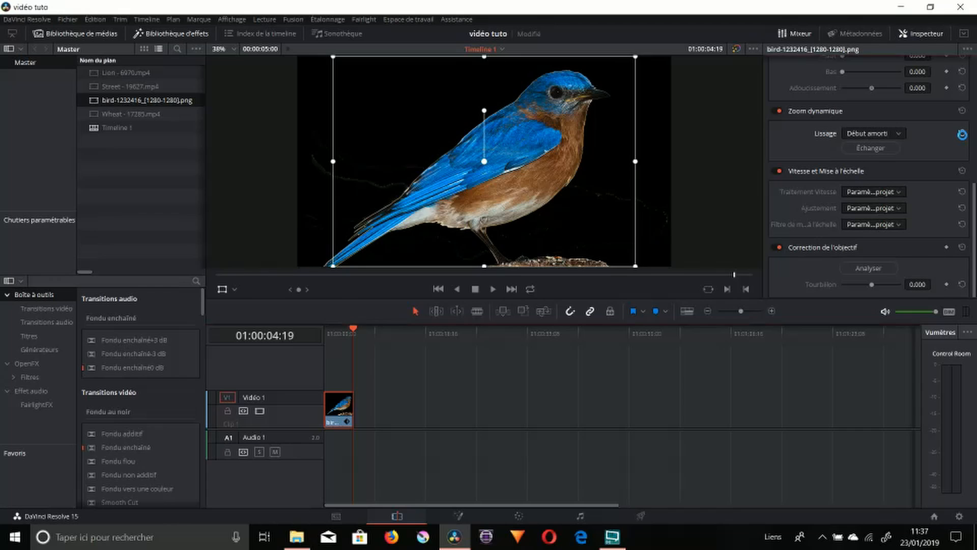
left_click(961, 133)
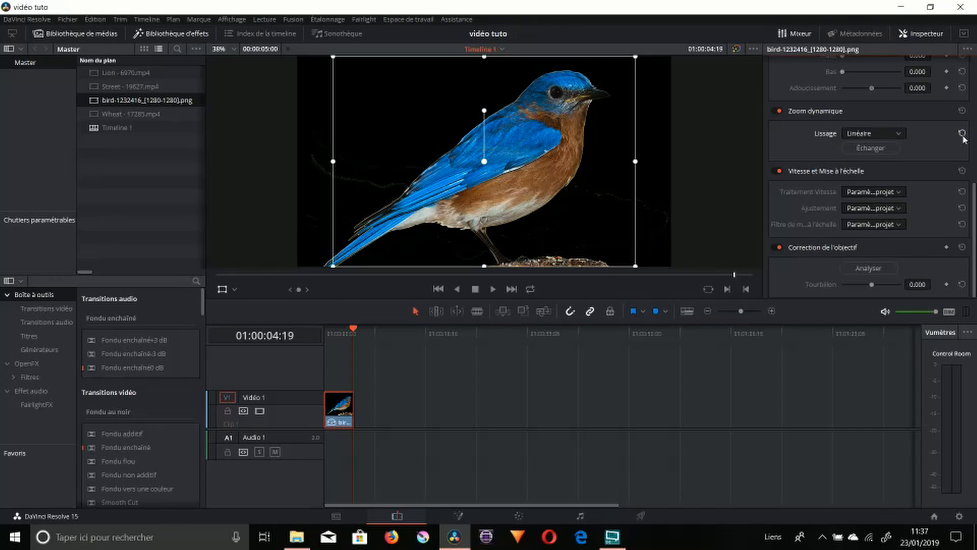
- Turn off Zoom dynamique for the bird image and return the playhead to the timeline start
left_click(775, 110)
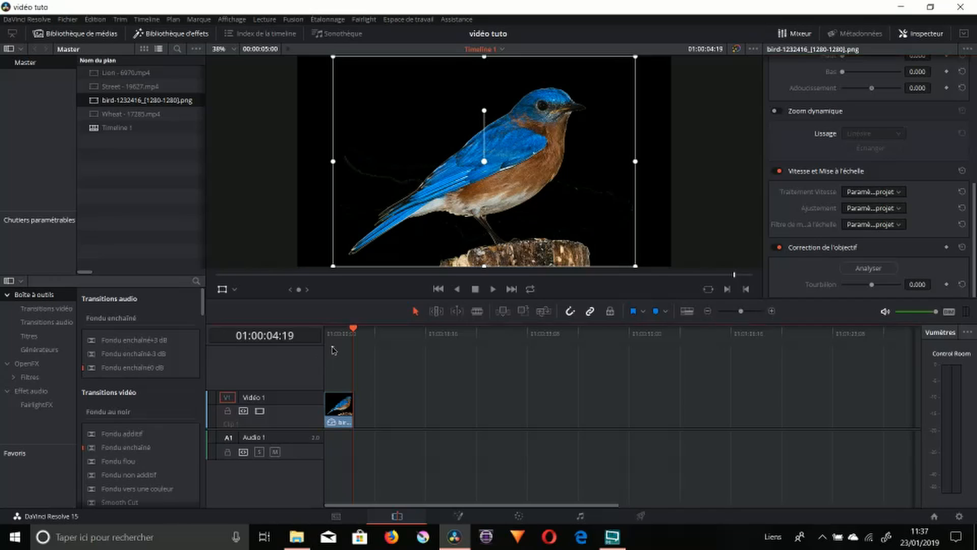
mouse_move(328, 333)
left_mouse_down()
mouse_move(386, 333)
mouse_move(320, 340)
left_mouse_up()
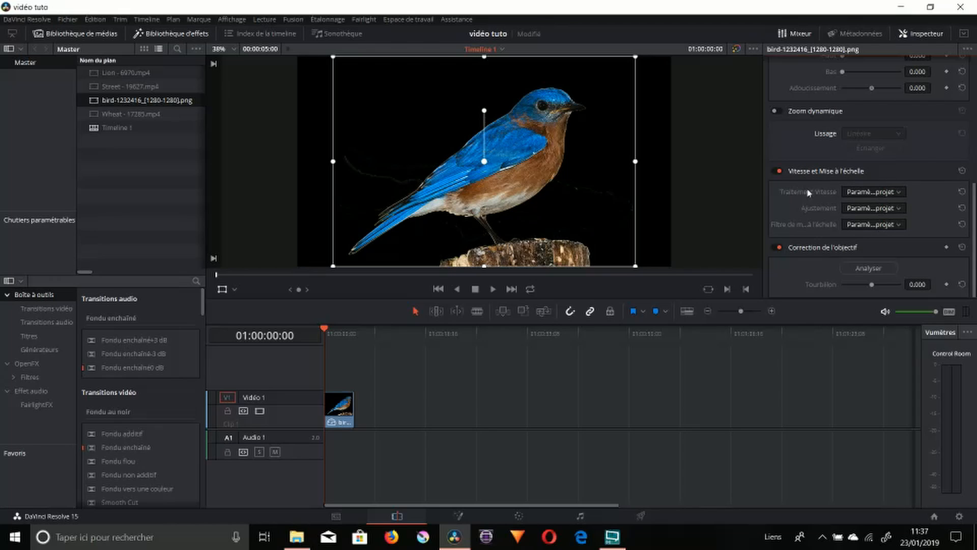
- Look through the Traitement Vitesse options for the bird image without changing the setting
left_click(847, 193)
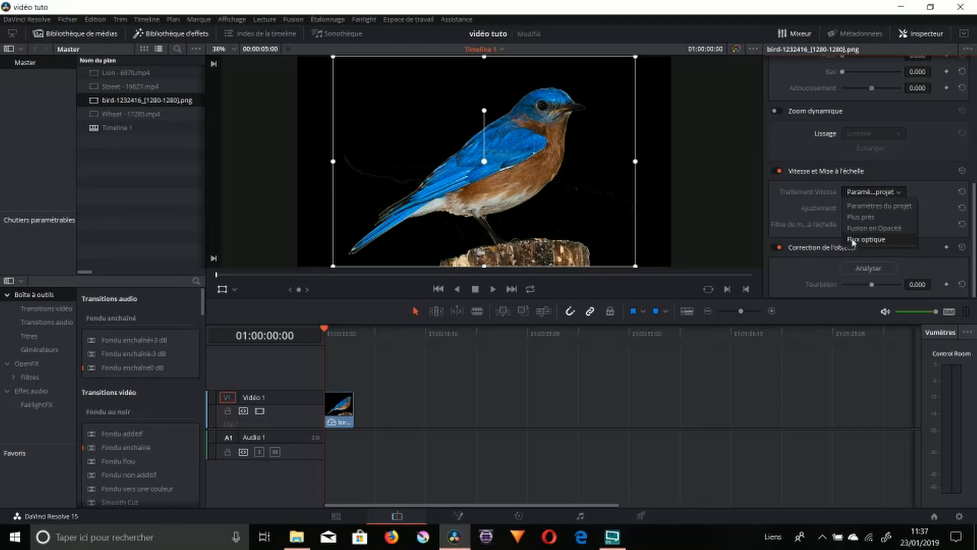
left_click(839, 171)
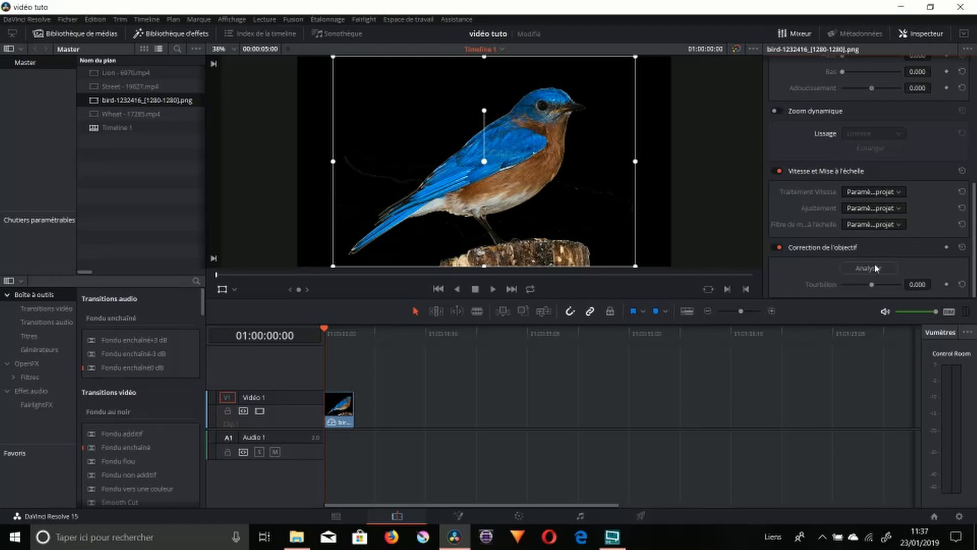
scroll(842, 288, "up", 5)
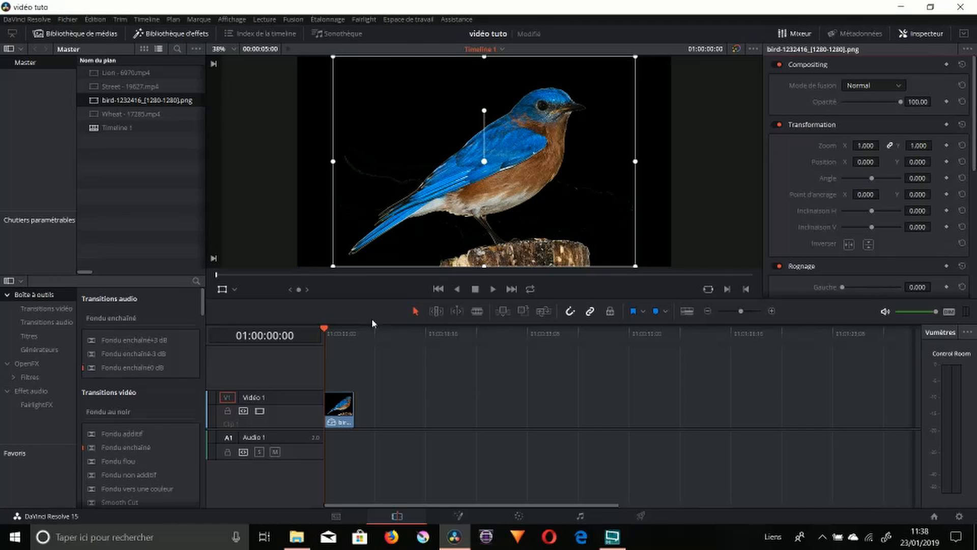
- Replace the bird image on Vidéo 1 with Wheat - 17285.mp4 at the timeline start, and return the playhead there
key("Delete")
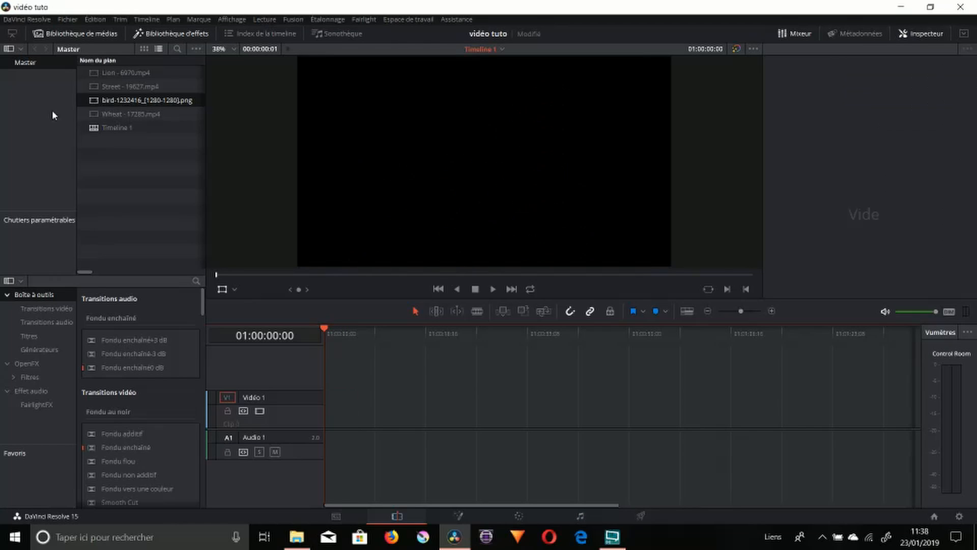
left_click(94, 114)
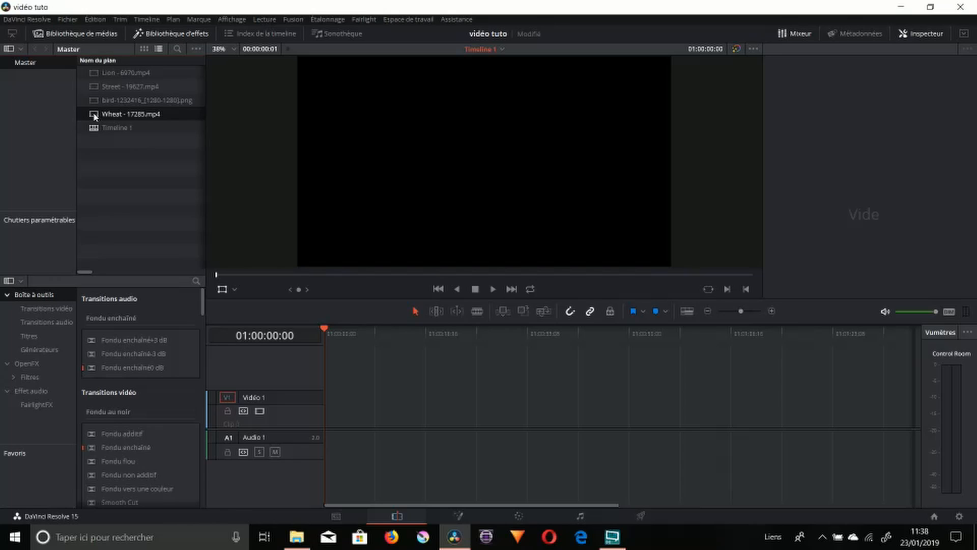
left_click_drag(94, 117, 327, 409)
left_click_drag(327, 334, 323, 360)
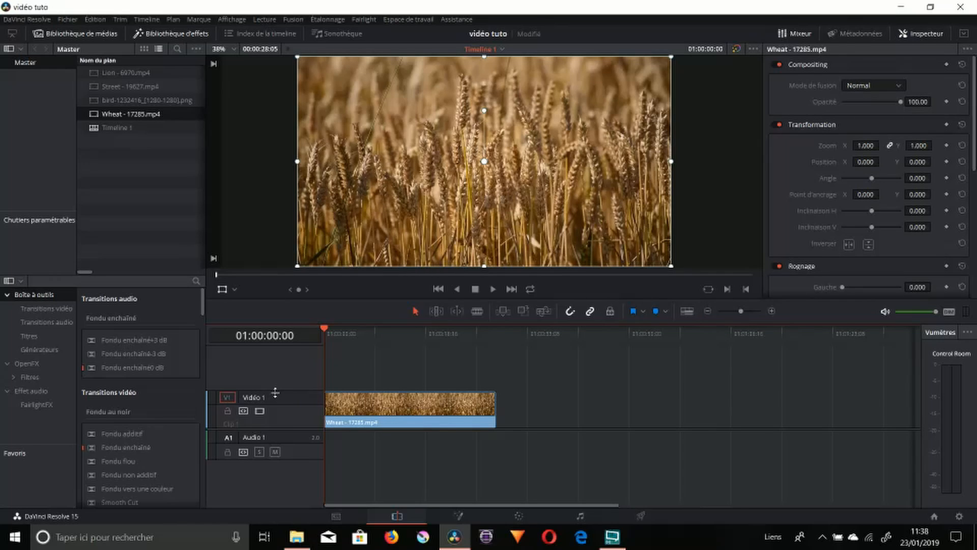
- Reduce the height of the Vidéo 1 track and select the wheat clip on it
left_click_drag(379, 330, 261, 350)
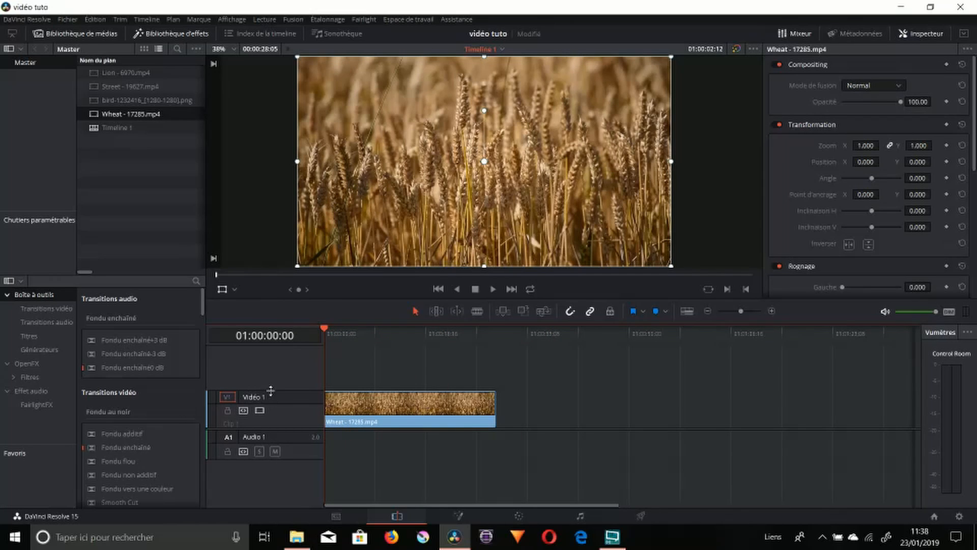
left_click_drag(271, 390, 275, 404)
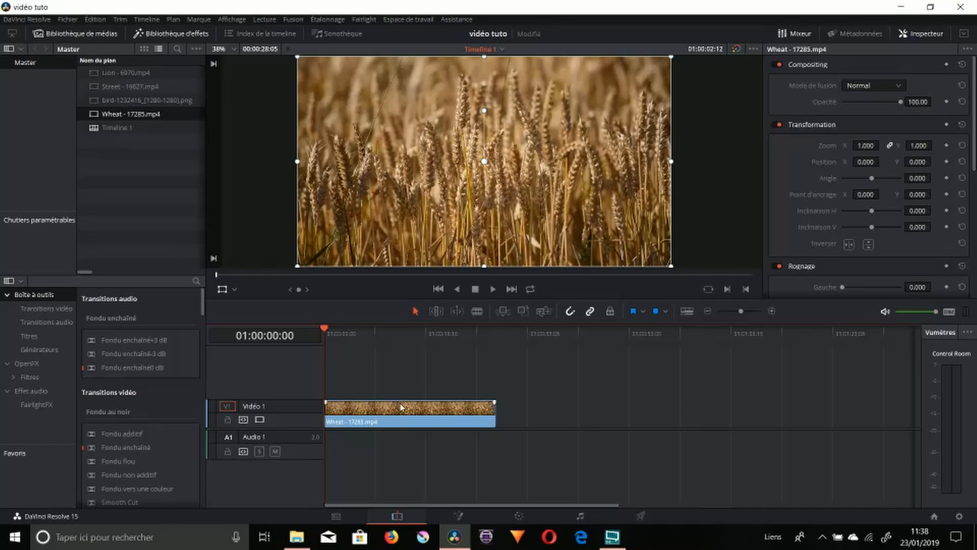
mouse_move(398, 415)
left_mouse_down()
mouse_move(404, 391)
mouse_move(395, 428)
left_mouse_up()
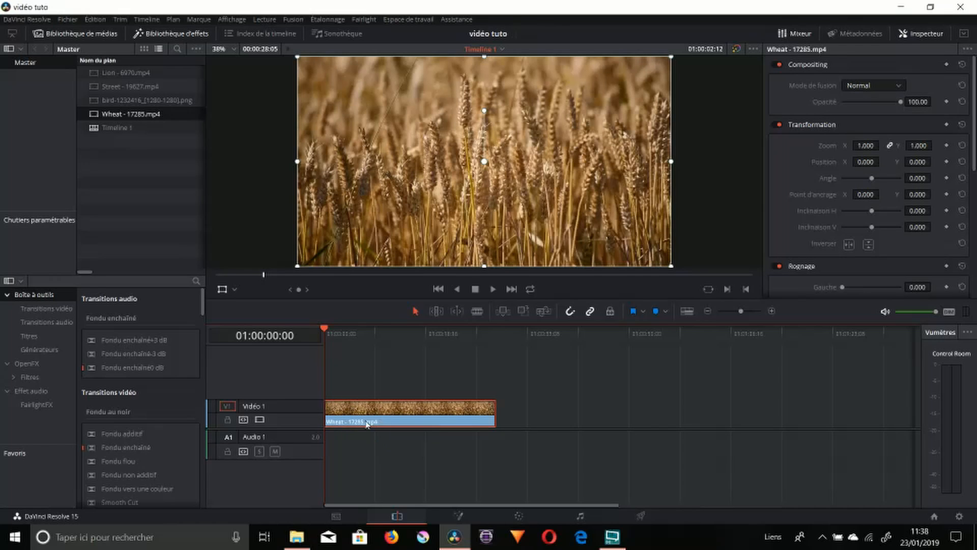
- In the timeline display options, toggle the timeline tabs on and off, and set the clips to the thin name-only view
left_click(688, 312)
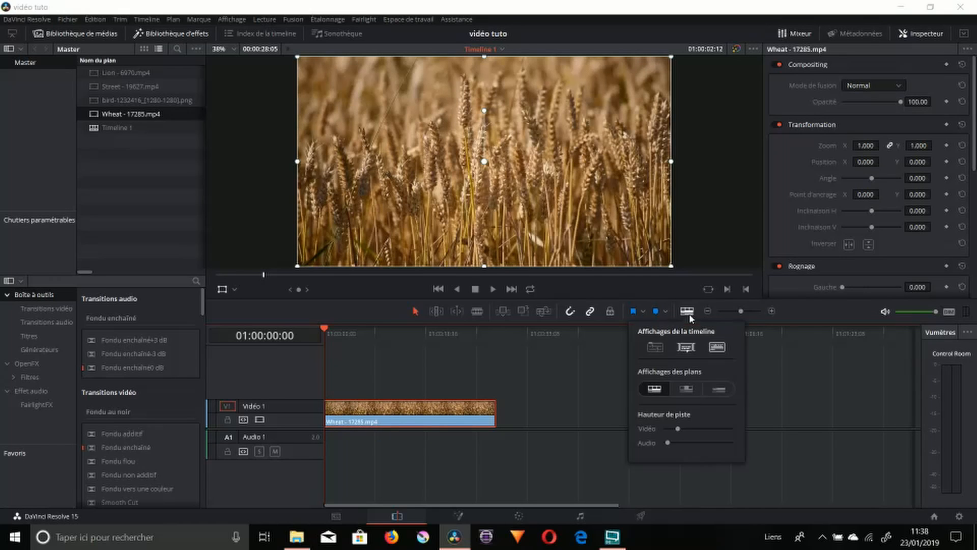
left_click(661, 346)
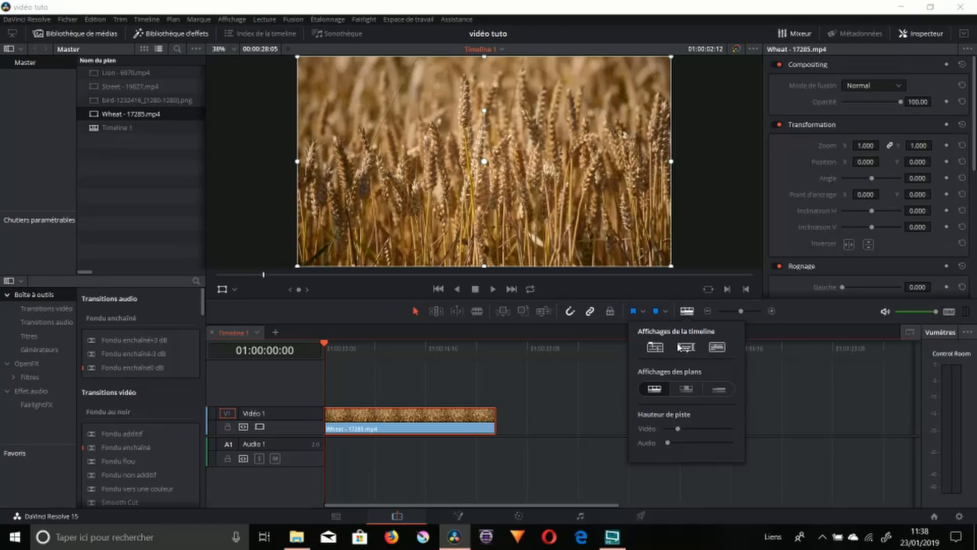
left_click(658, 348)
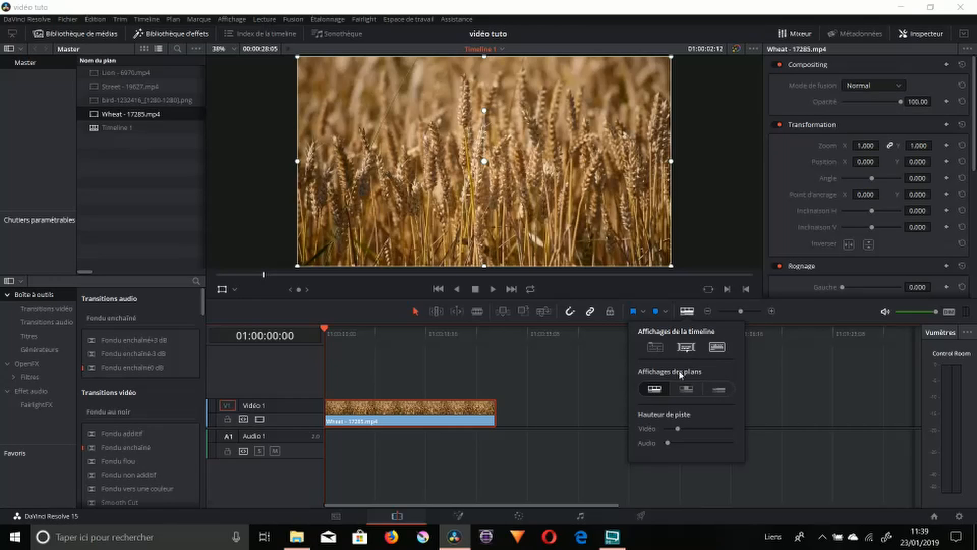
left_click(718, 389)
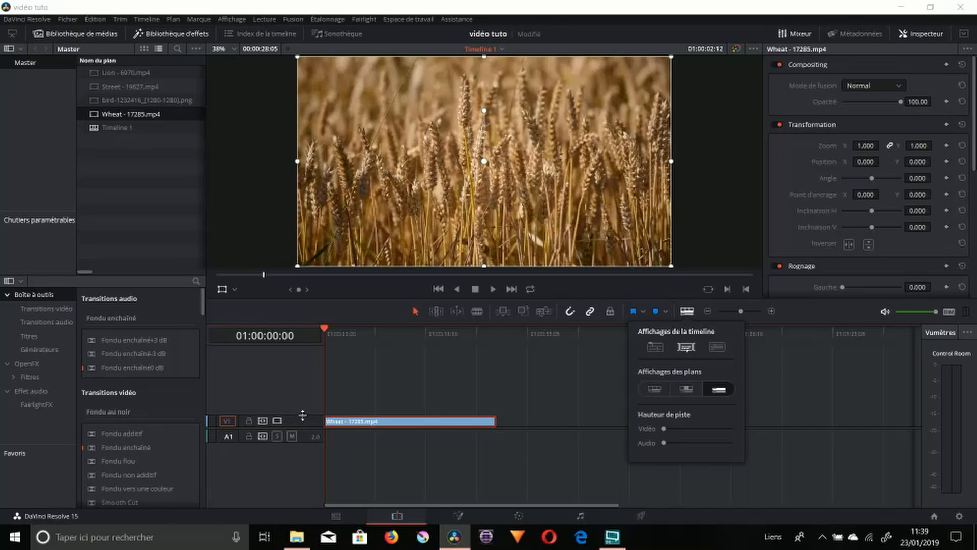
- Close the timeline display options and slightly increase the height of the Vidéo 1 track
left_click(672, 428)
left_click_drag(672, 427, 606, 422)
left_click(568, 418)
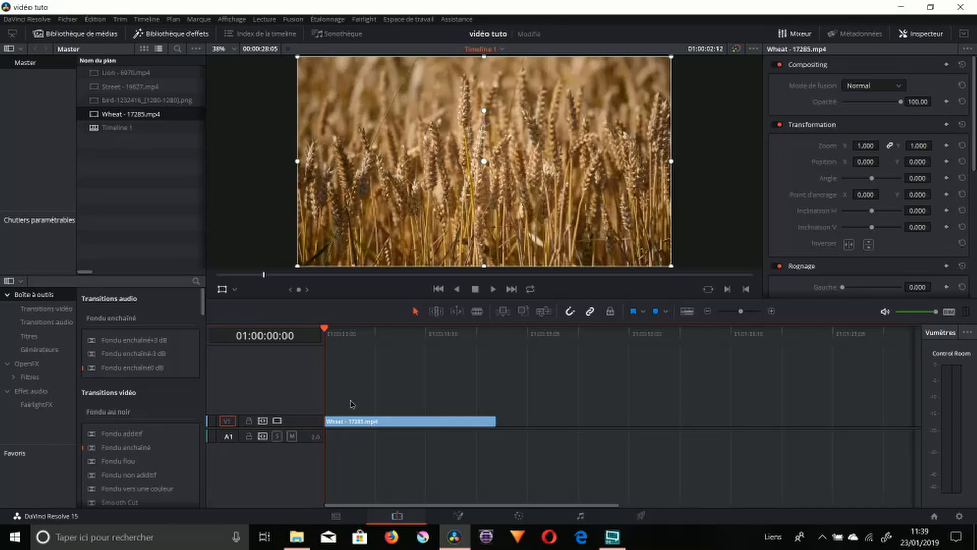
mouse_move(287, 416)
left_mouse_down()
mouse_move(279, 399)
mouse_move(285, 409)
left_mouse_up()
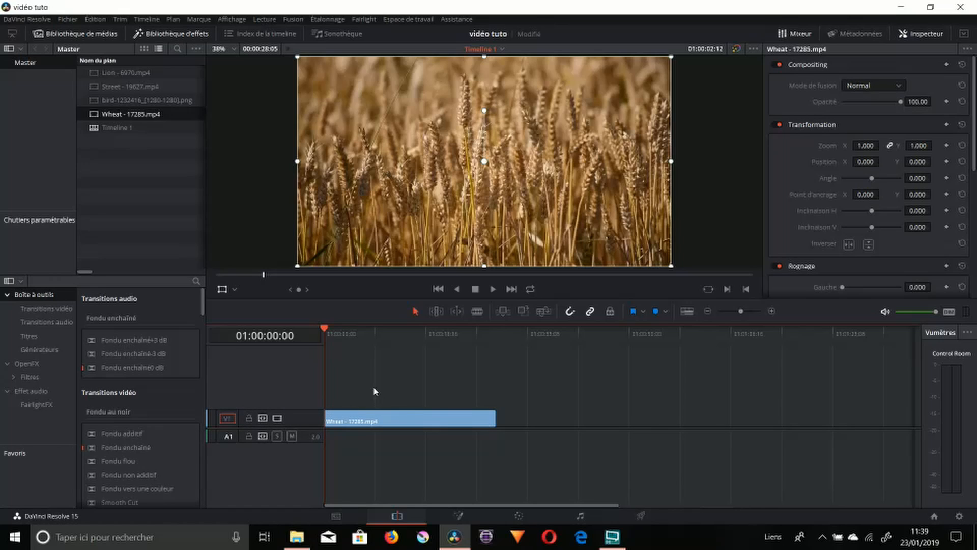
- Scrub through the wheat clip on the timeline and play parts of it, returning the playhead to the start
left_click_drag(374, 390, 539, 364)
key("space")
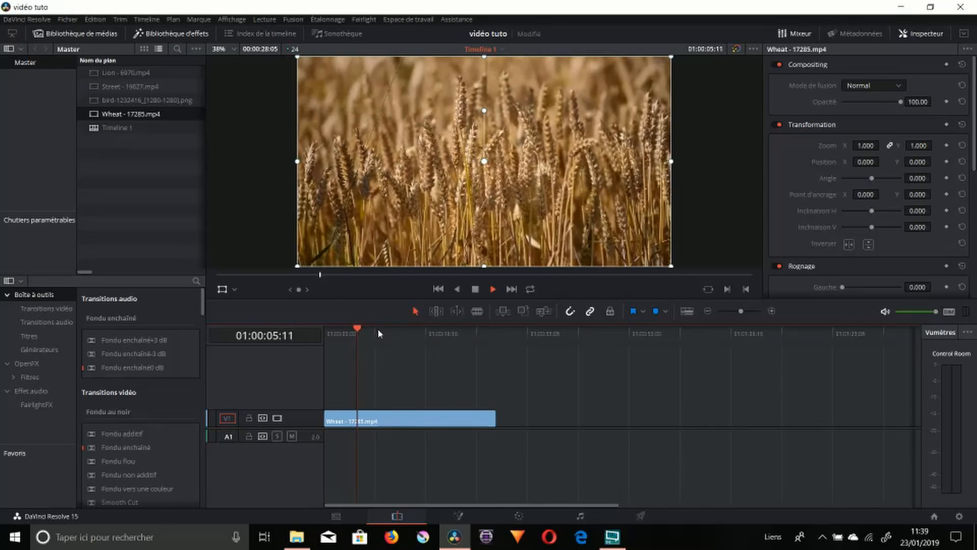
left_click(415, 332)
left_click_drag(423, 338, 308, 349)
key("space")
key("space")
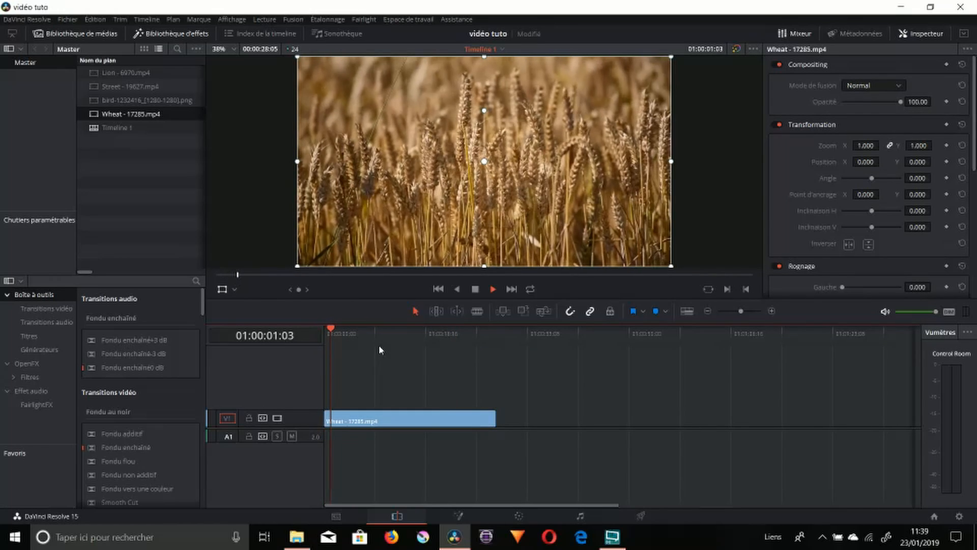
mouse_move(330, 334)
left_mouse_down()
mouse_move(415, 322)
mouse_move(321, 344)
left_mouse_up()
key("space")
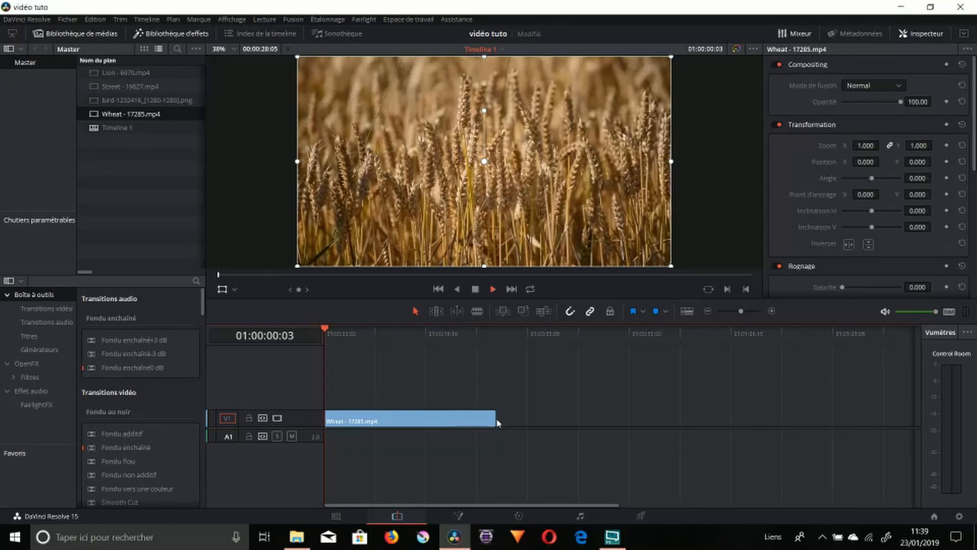
key("space")
- Trim the end of the wheat clip to a length of about 00:00:05:13 and play it back at a closer timeline zoom
mouse_move(495, 419)
left_mouse_down()
mouse_move(416, 423)
mouse_move(495, 420)
left_mouse_up()
mouse_move(327, 410)
left_mouse_down()
mouse_move(377, 419)
mouse_move(332, 411)
left_mouse_up()
left_click(374, 330)
left_click_drag(353, 341, 310, 351)
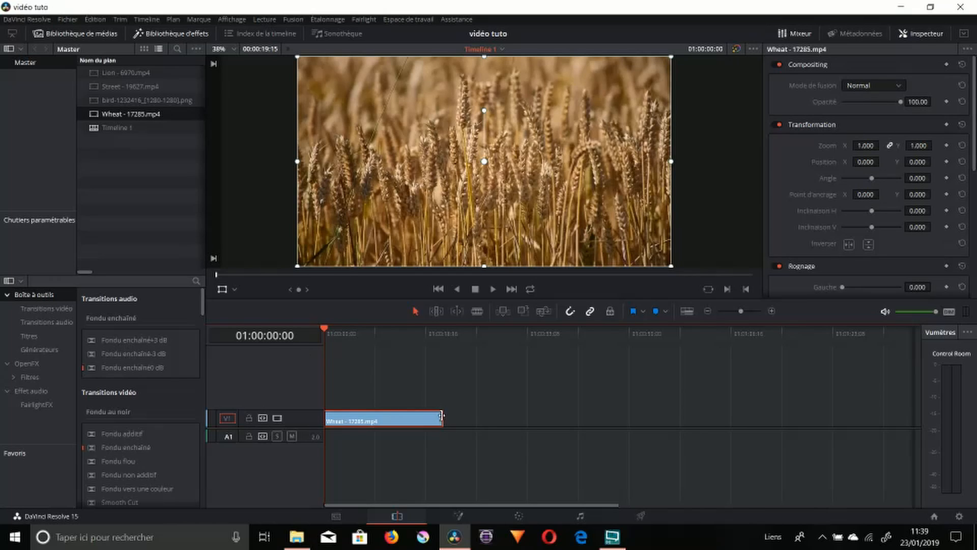
left_click_drag(444, 416, 355, 423)
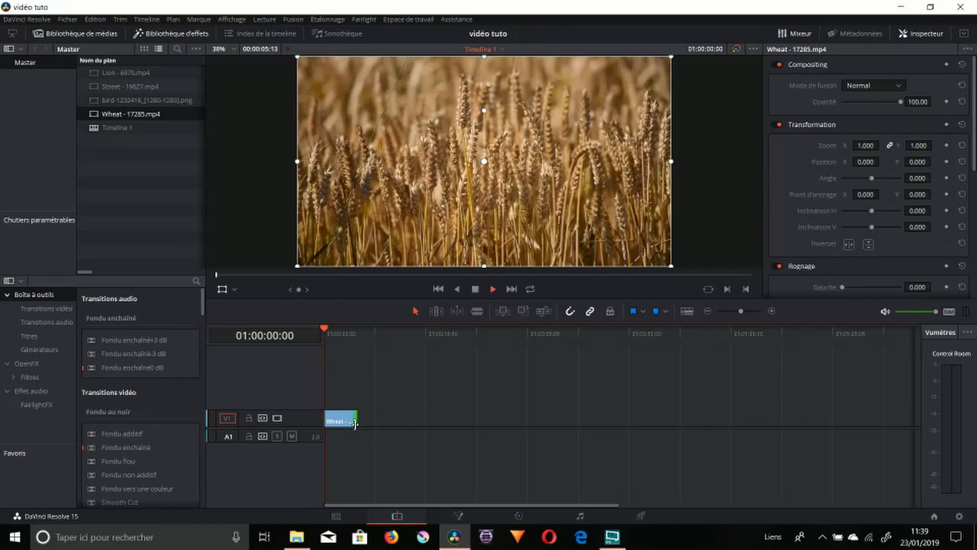
key("space")
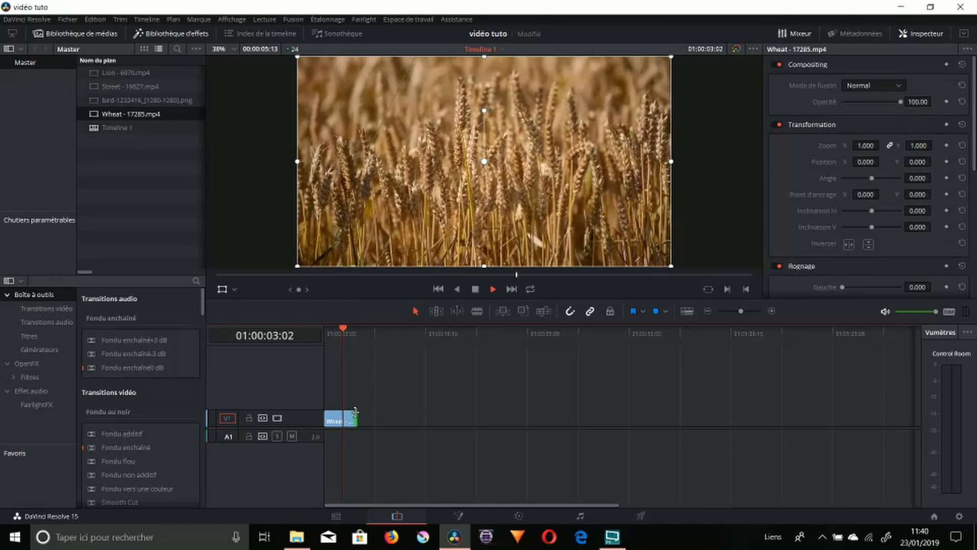
left_click(770, 311)
left_click(771, 310)
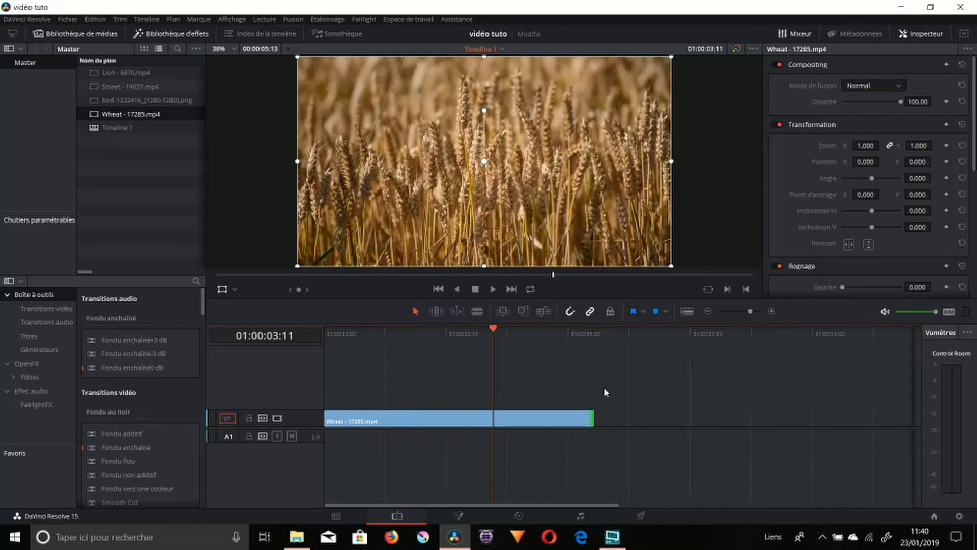
key("space")
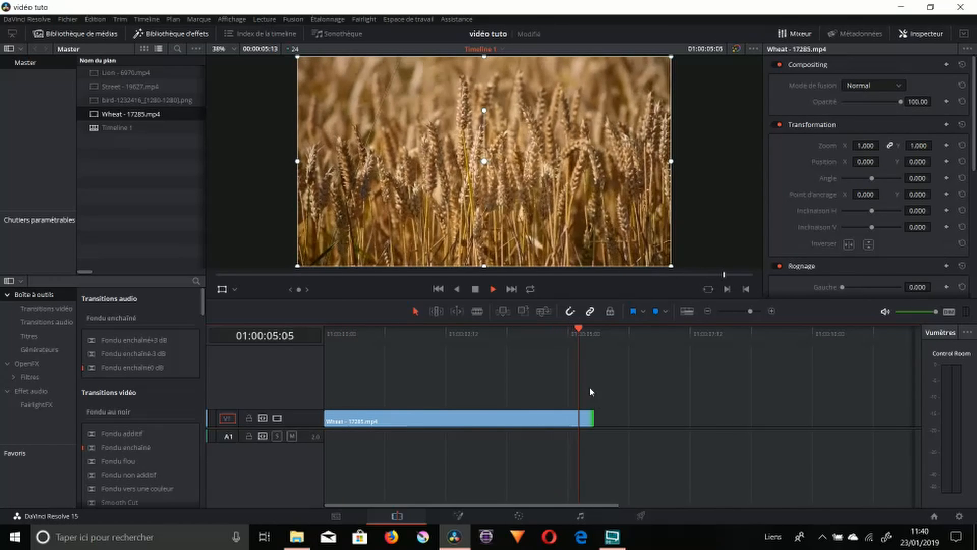
- Remove the wheat clip from the timeline, and mark Wheat - 17285.mp4 in the source viewer from 00:00:09:17 to 00:00:12:39
left_click(451, 424)
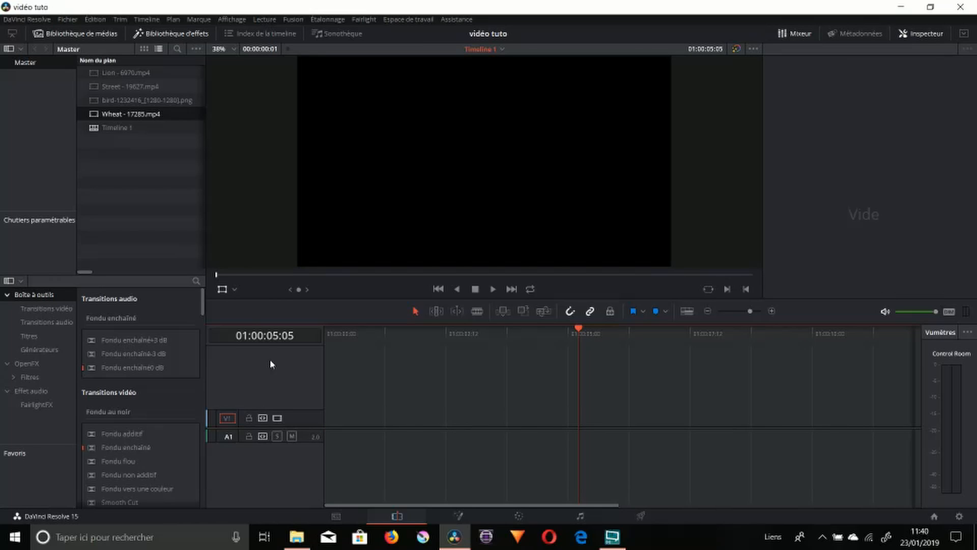
double_click(117, 114)
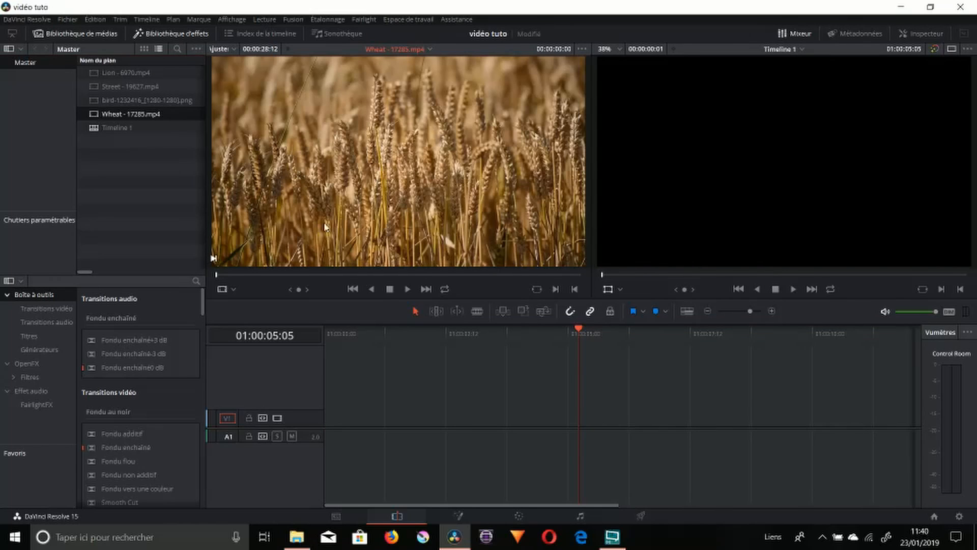
left_click_drag(297, 273, 350, 273)
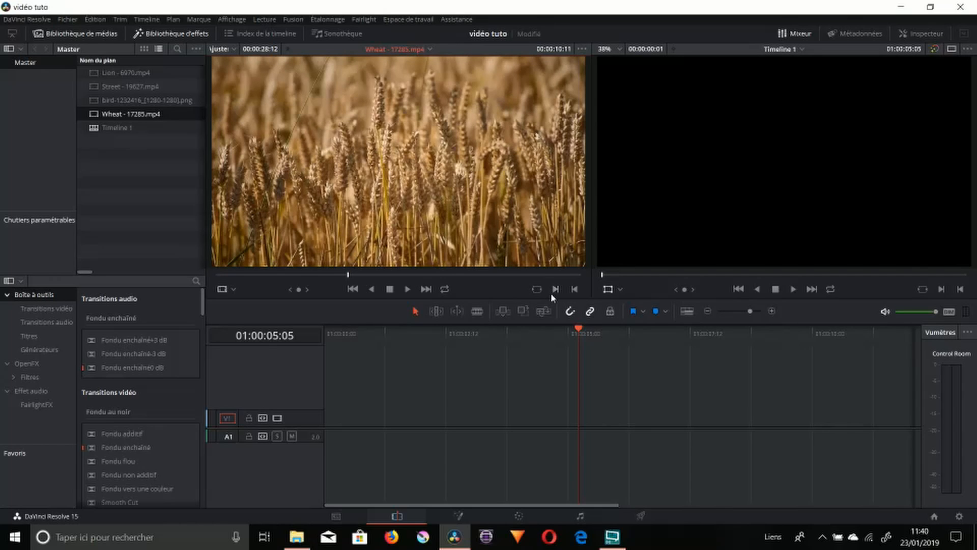
left_click_drag(299, 274, 337, 275)
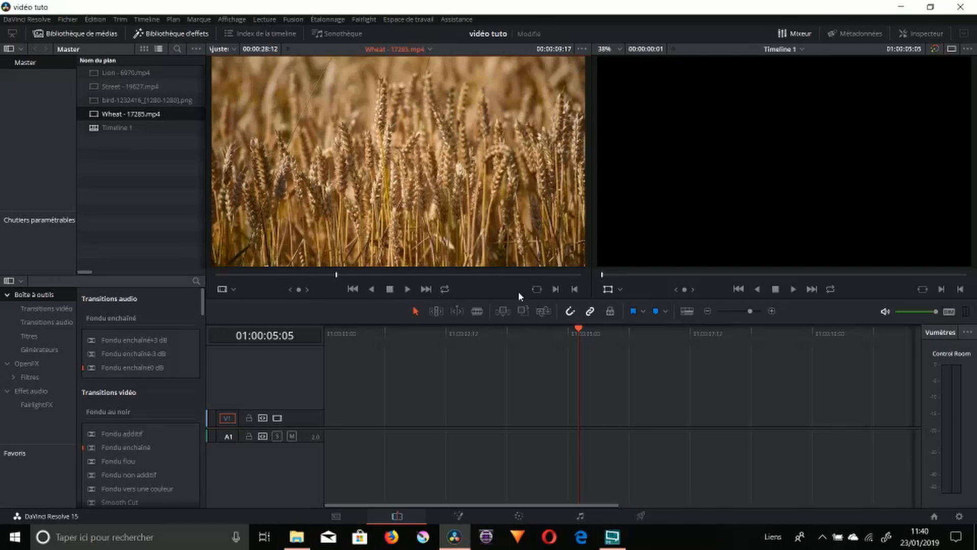
left_click(555, 288)
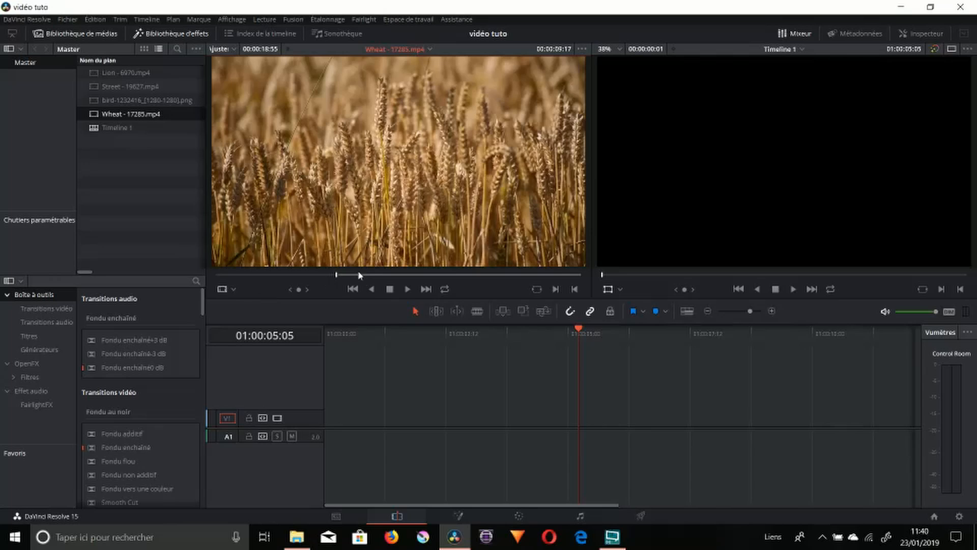
left_click_drag(359, 276, 380, 275)
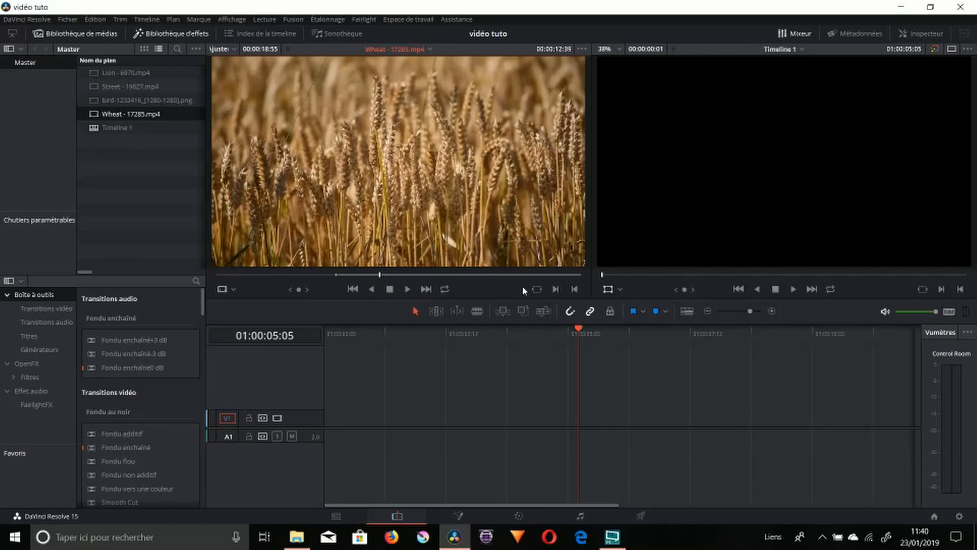
left_click(573, 289)
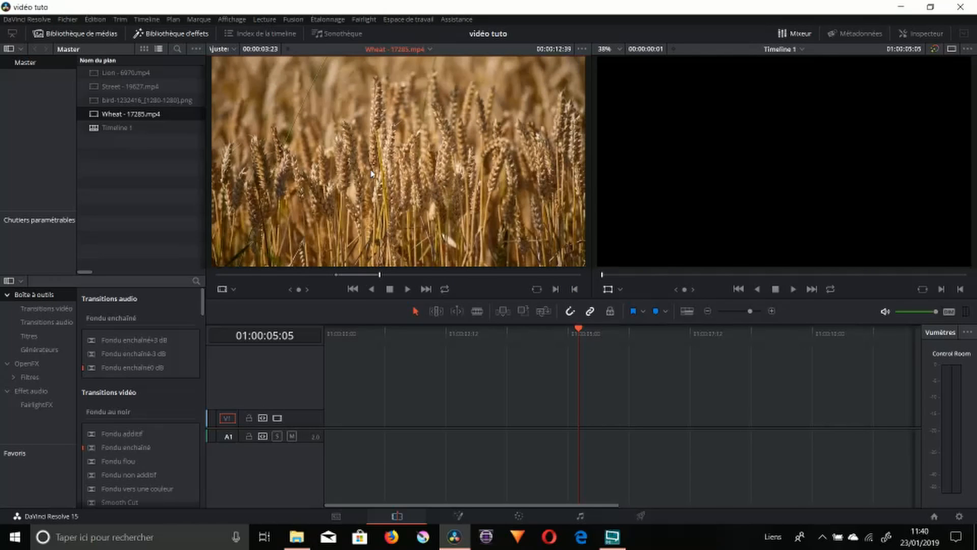
- Place the marked wheat excerpt at the start of Vidéo 1 and play it from the beginning
left_click_drag(371, 173, 328, 420)
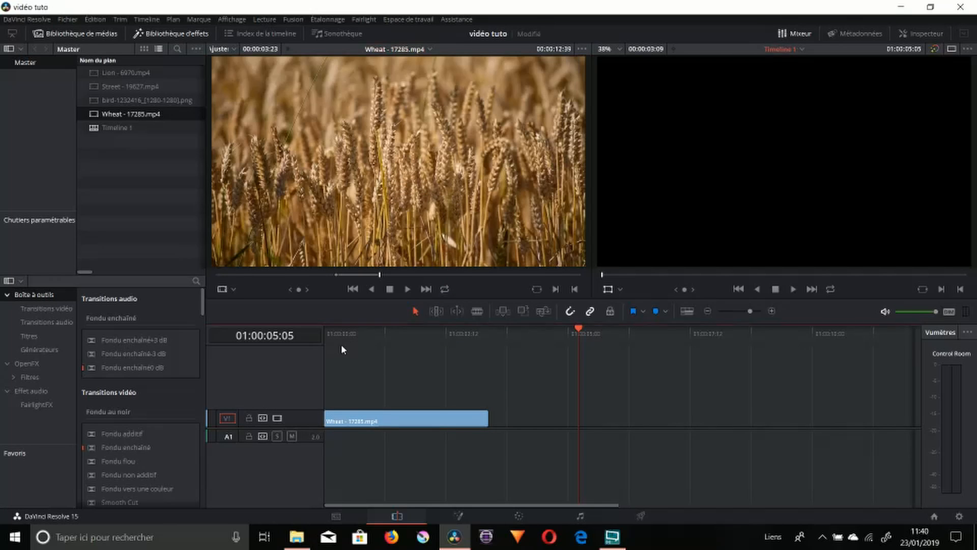
left_click_drag(341, 343, 271, 334)
key("space")
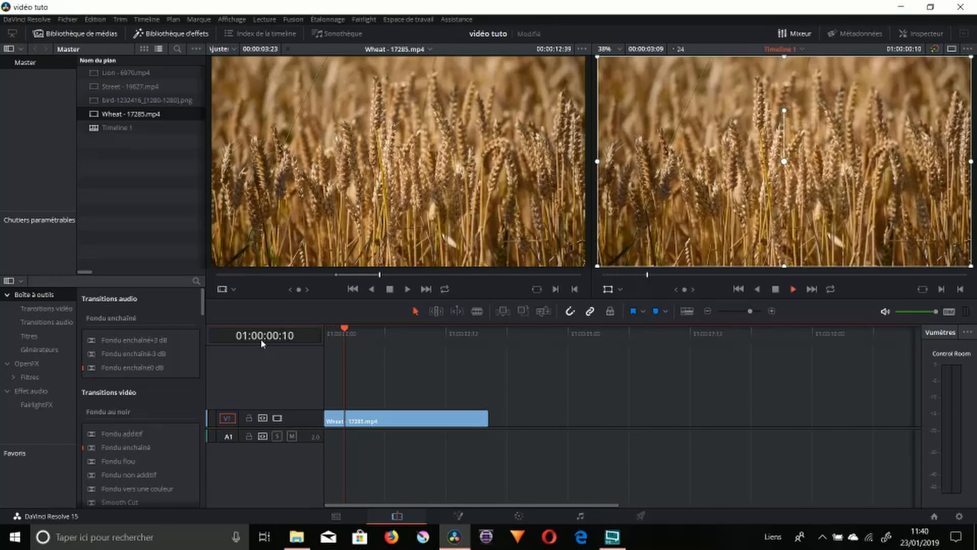
- Extend the end of the wheat excerpt to about 00:00:04:04, and undo that extension
left_click(497, 417)
left_click_drag(497, 417, 524, 409)
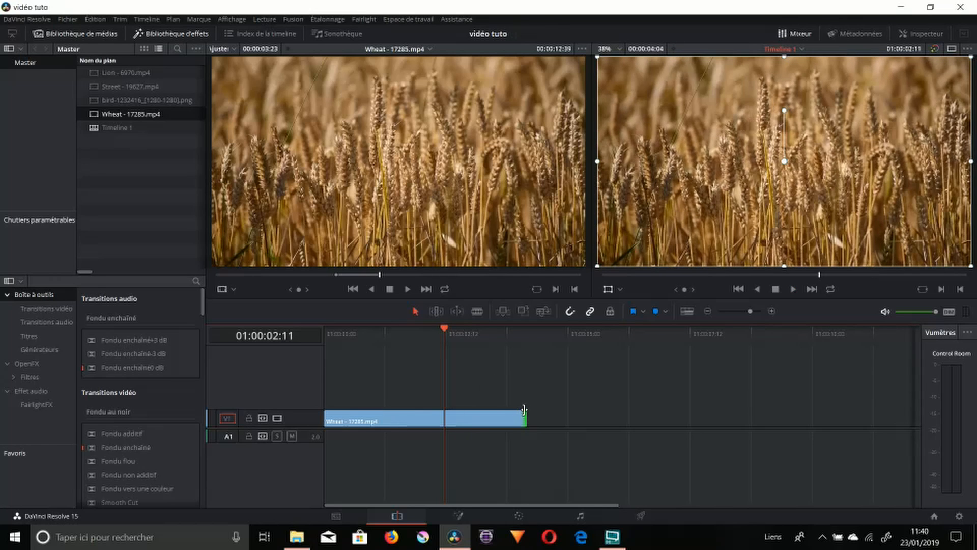
key("ctrl+z")
key("space")
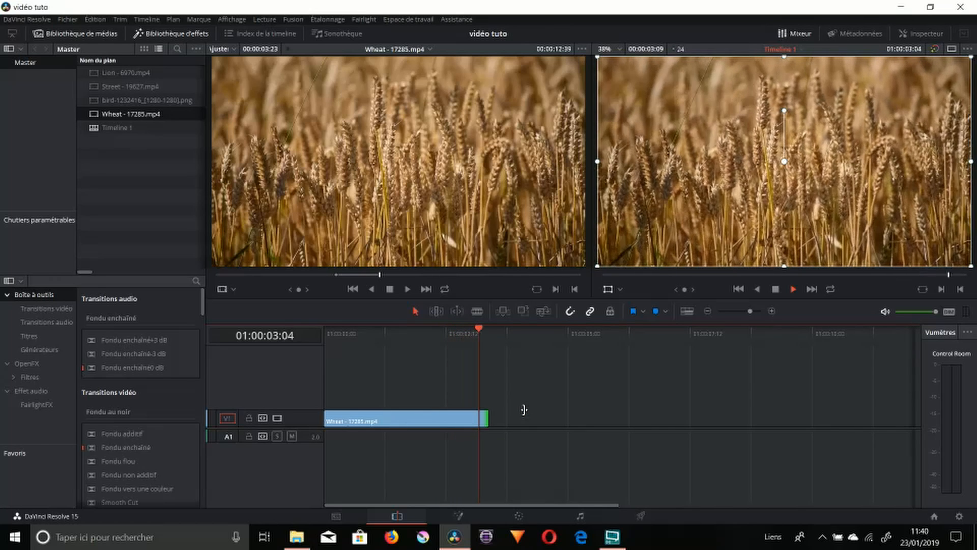
left_click_drag(489, 342, 266, 355)
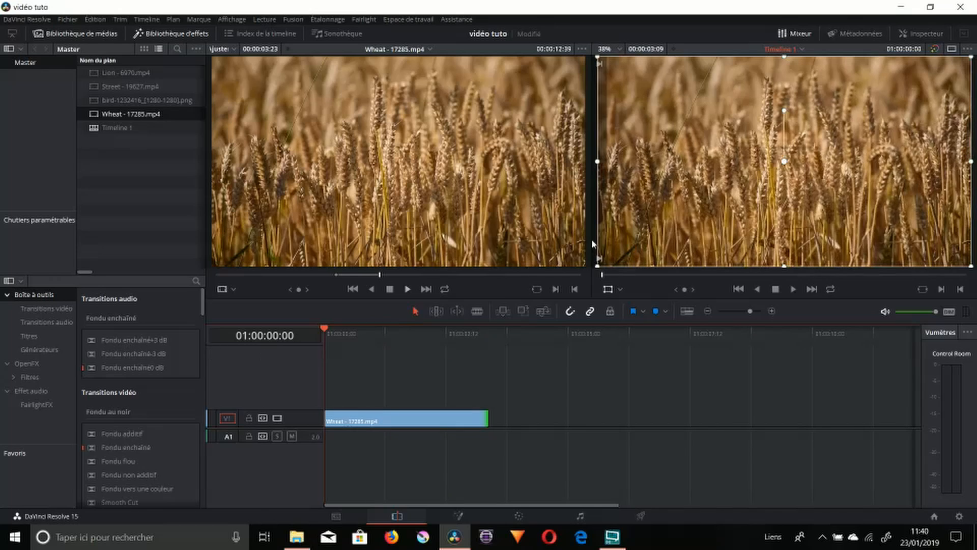
- Place the whole Street - 19627.mp4 clip directly after the wheat excerpt and play across the cut
left_click_drag(99, 87, 489, 431)
left_click_drag(499, 343, 460, 358)
key("space")
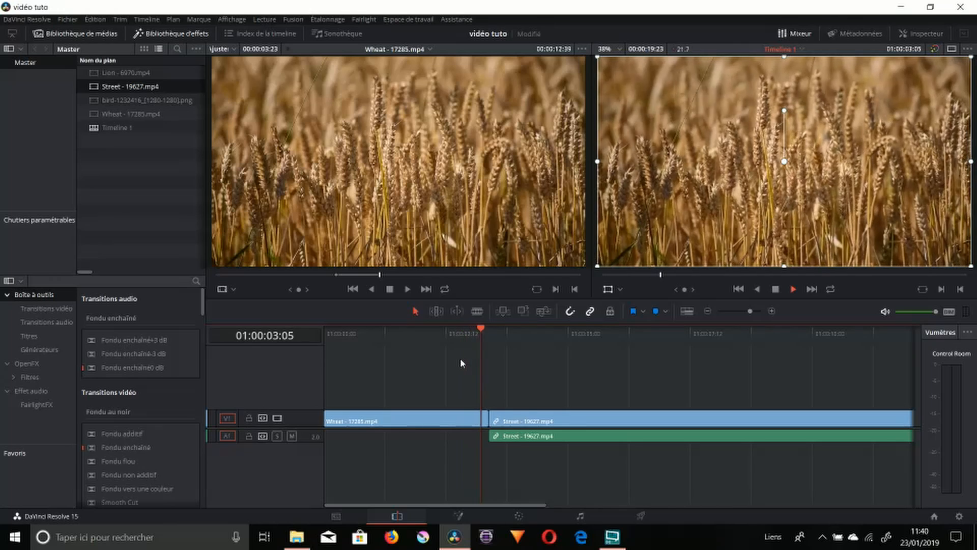
key("space")
left_click(524, 424)
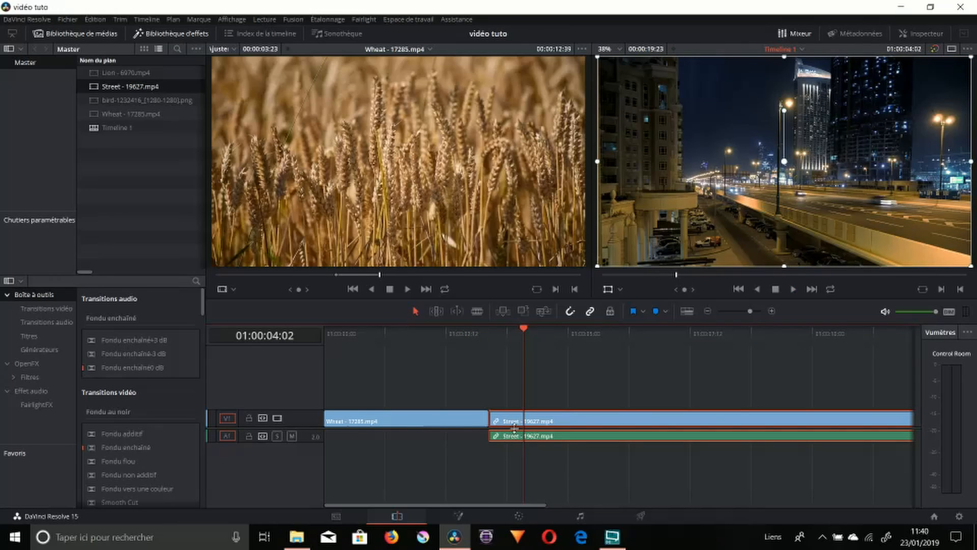
left_click(624, 455)
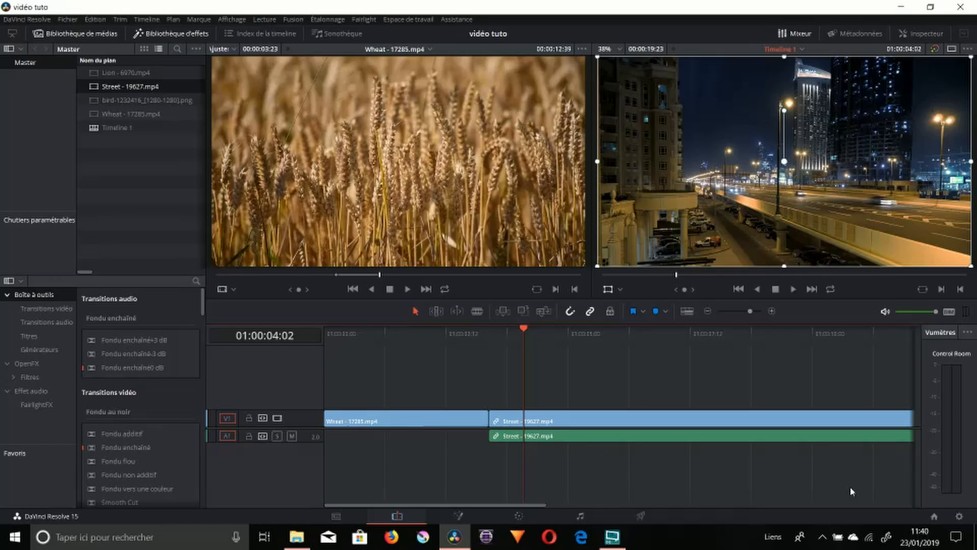
key("space")
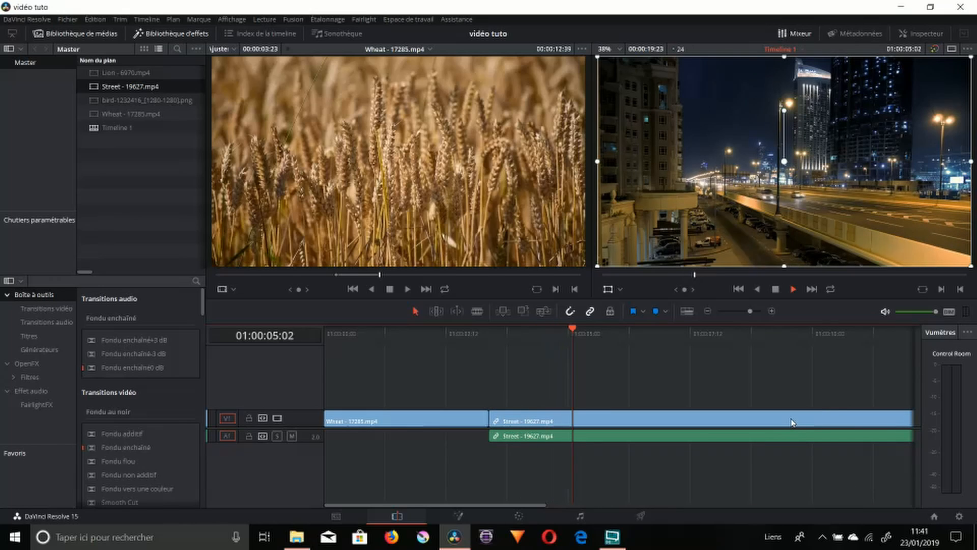
key("space")
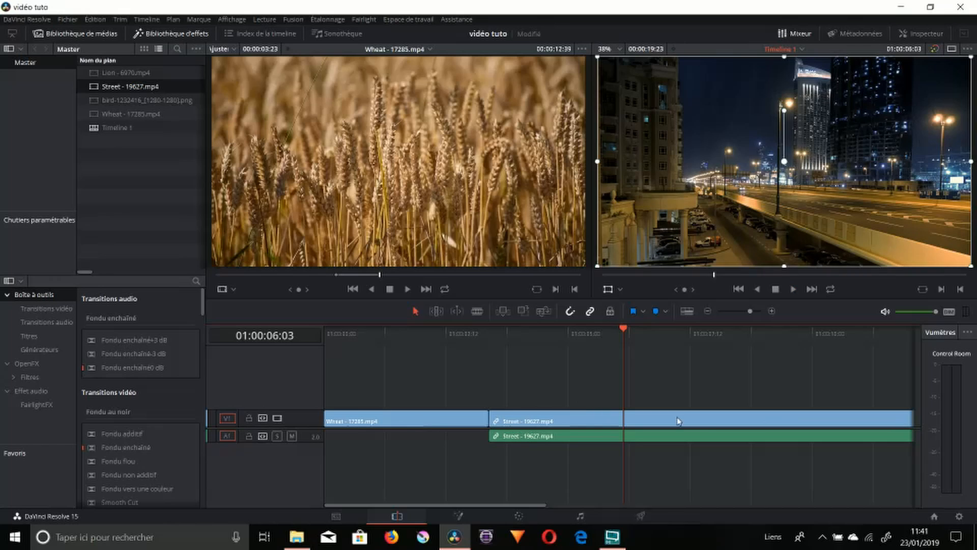
- Delete the street clip from the timeline, and mark Street - 19627.mp4 in the source viewer from 00:00:01:18 to 00:00:02:19
left_click(700, 426)
key("Delete")
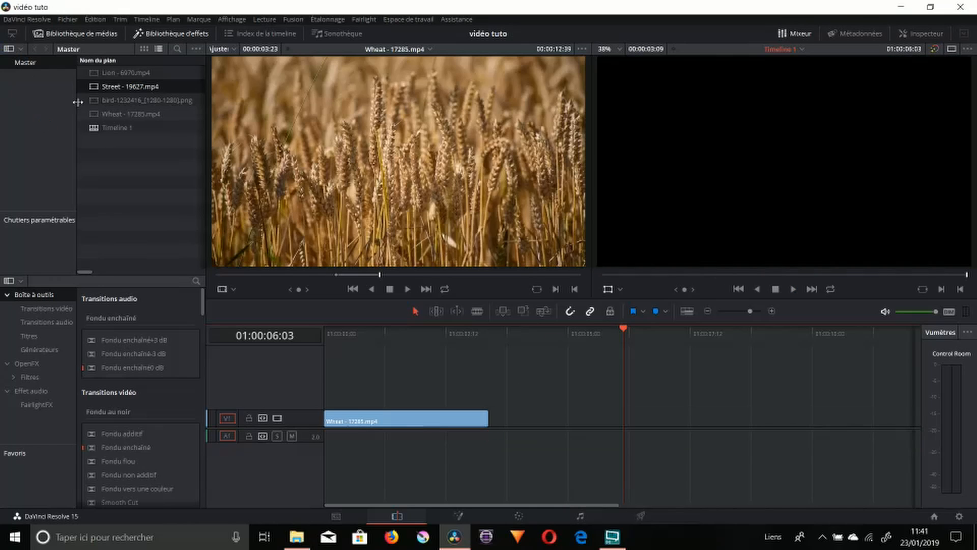
double_click(130, 87)
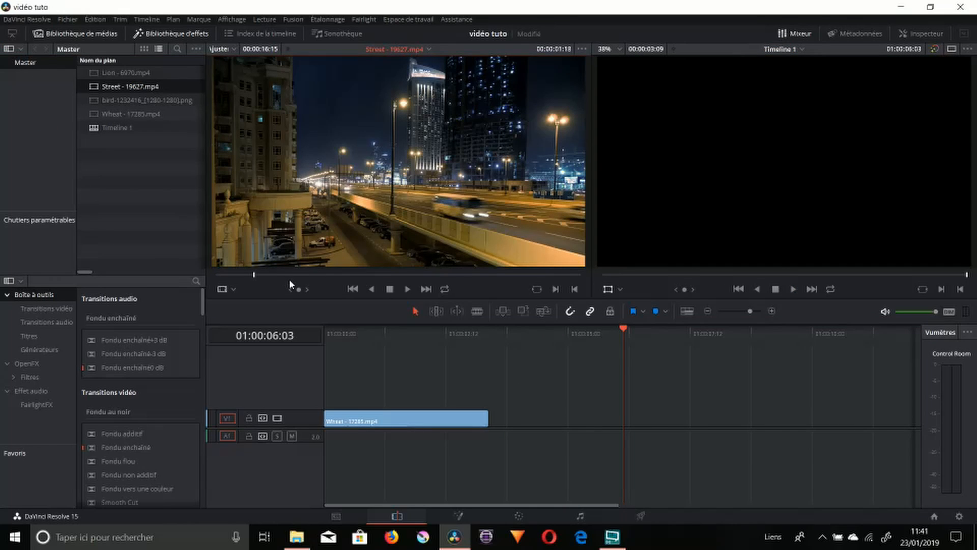
key("i")
key("space")
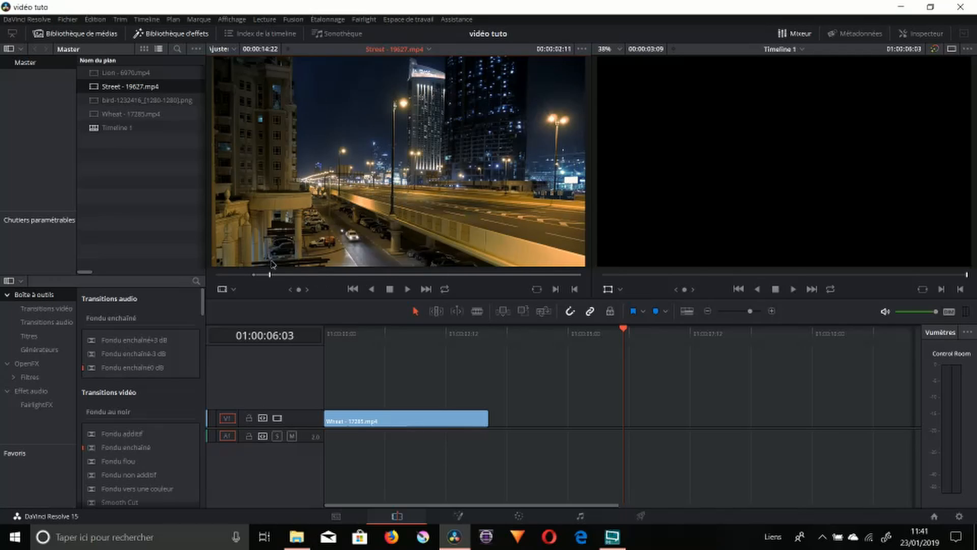
key("o")
- Place the marked street excerpt directly after the wheat excerpt and save the project
left_click_drag(278, 223, 496, 420)
mouse_move(491, 336)
left_mouse_down()
mouse_move(482, 335)
mouse_move(530, 338)
mouse_move(496, 334)
left_mouse_up()
key("space")
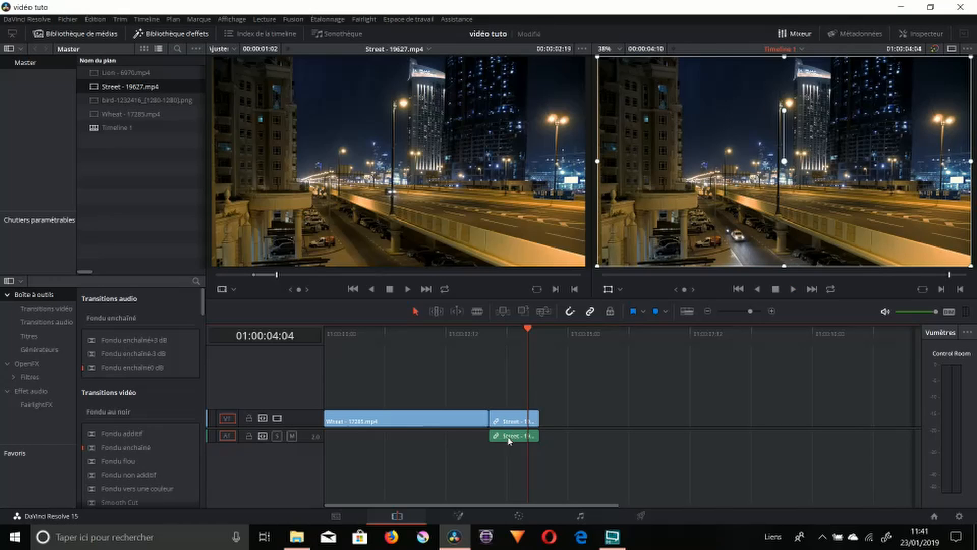
key("ctrl+s")
- Unlink the video and audio of the street excerpt, and select only its audio part on Audio 1
right_click(529, 419)
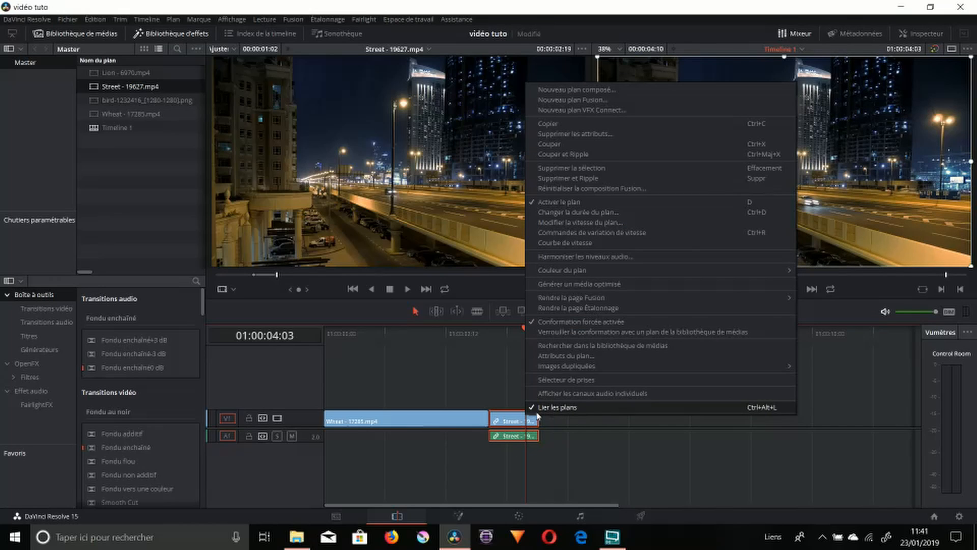
left_click(537, 408)
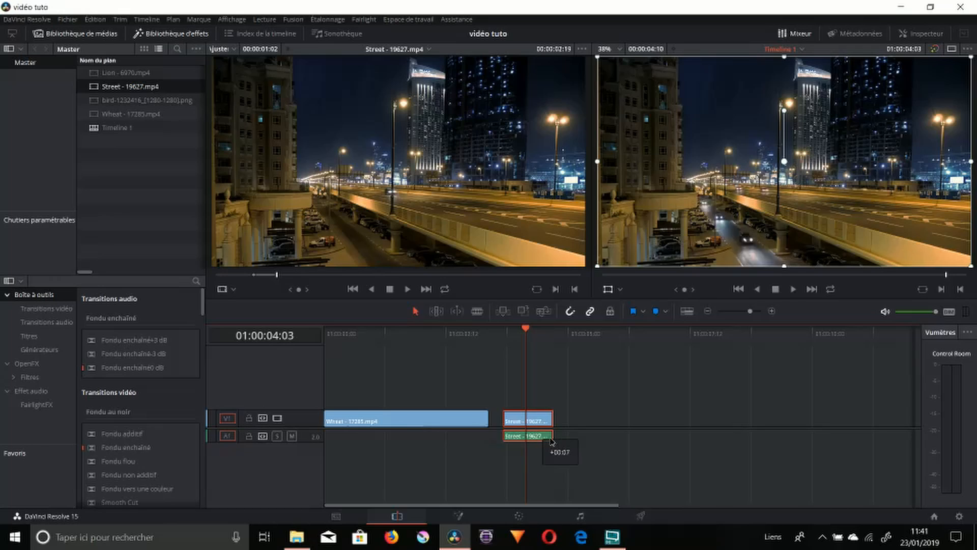
left_click(593, 437)
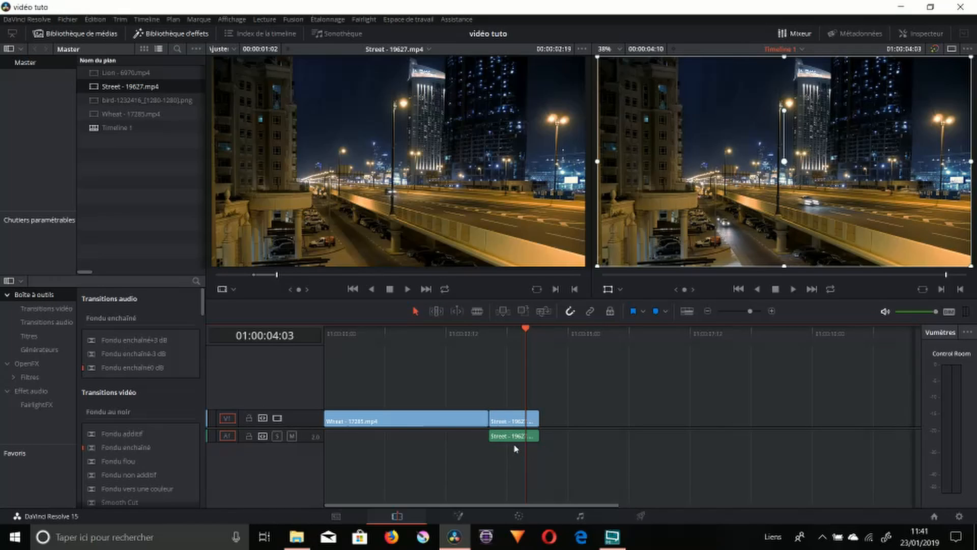
mouse_move(532, 431)
left_mouse_down()
mouse_move(534, 448)
mouse_move(501, 447)
mouse_move(547, 447)
mouse_move(500, 420)
mouse_move(533, 436)
left_mouse_up()
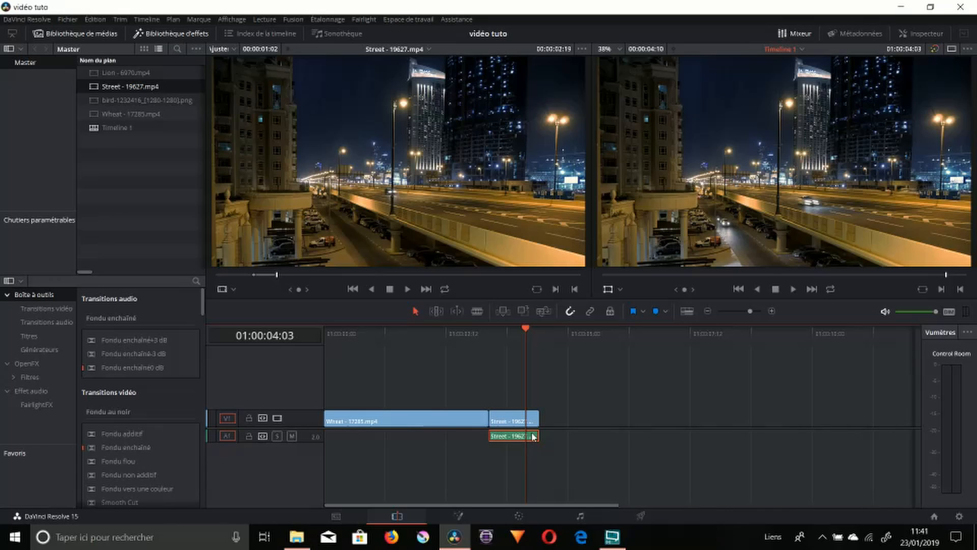
- Try deleting the audio part of the street excerpt on Audio 1, and undo each deletion
key("Delete")
key("ctrl+z")
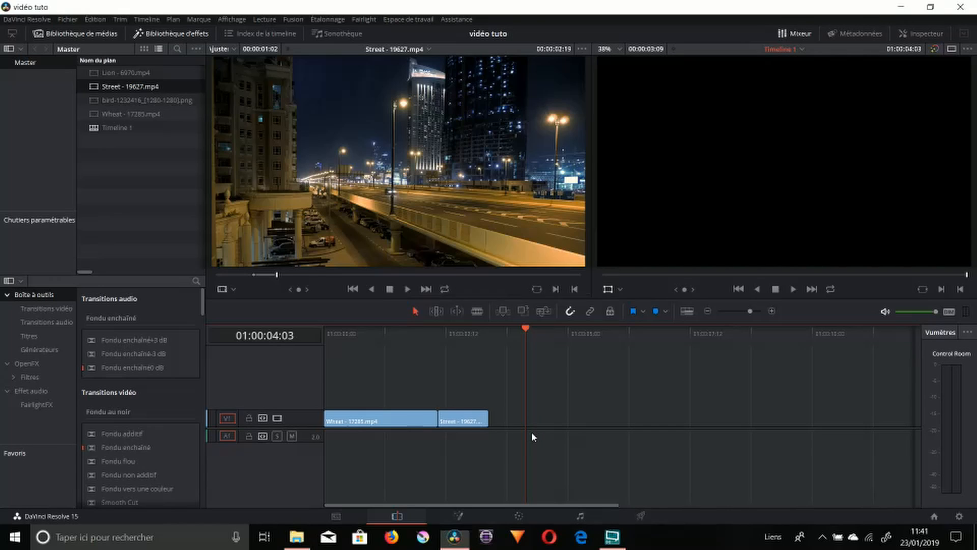
left_click(509, 436)
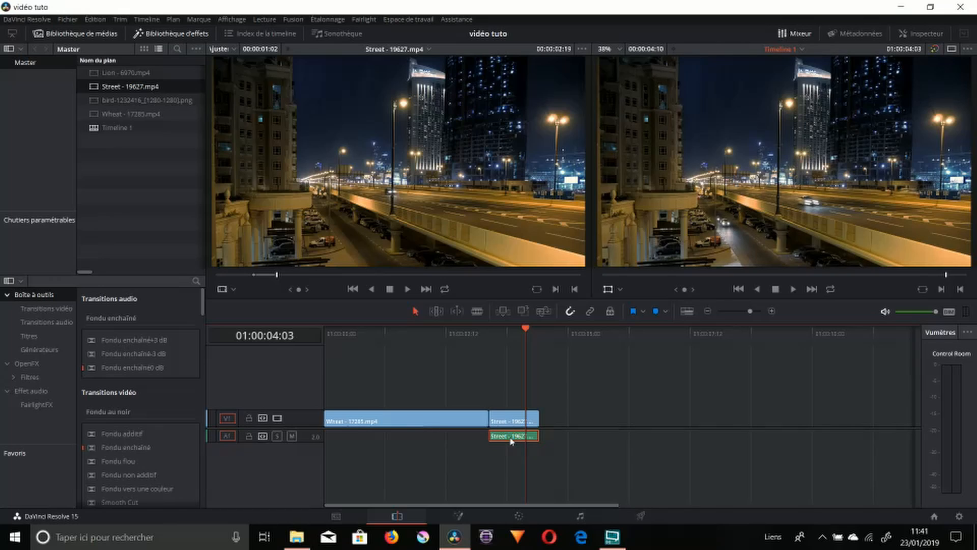
key("Delete")
key("ctrl+z")
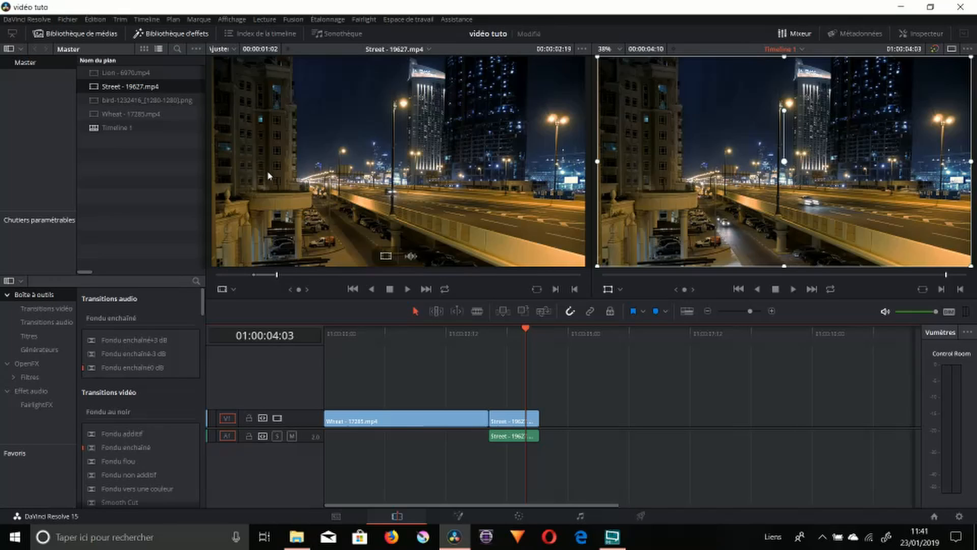
- Delete only the audio part of the street excerpt from Audio 1, keeping its video in place
left_click(519, 441)
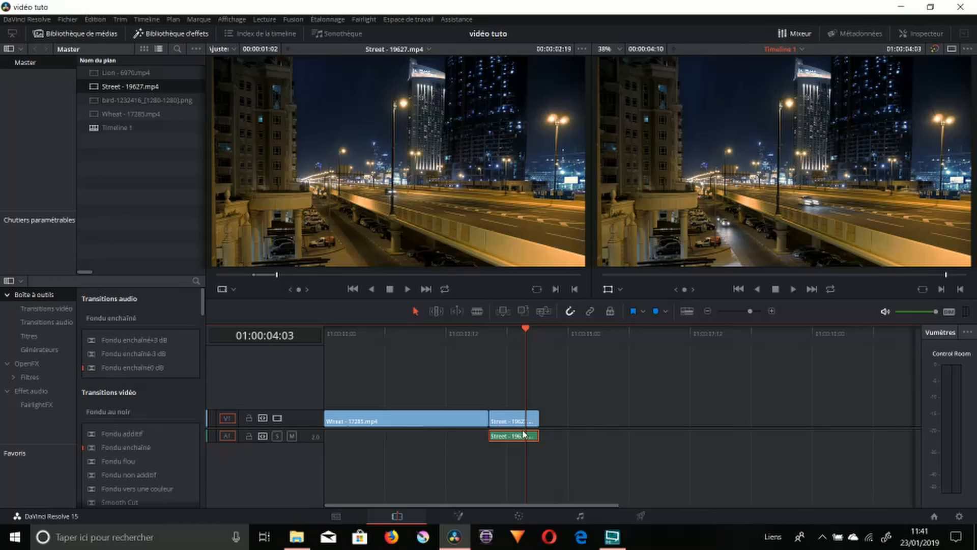
key("Delete")
left_click_drag(525, 334, 413, 336)
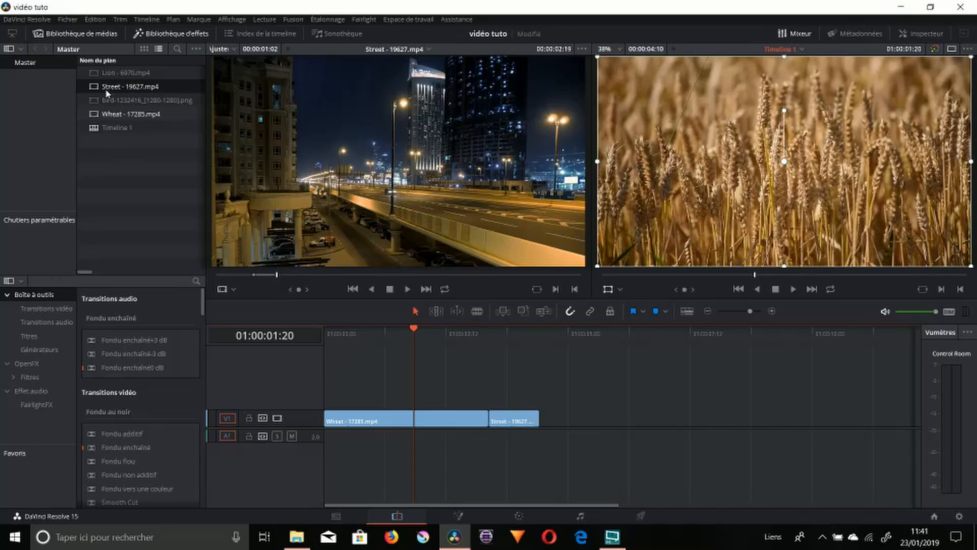
- Place the whole Lion - 6970.mp4 clip on Video 1 directly after the street excerpt
left_click(99, 104)
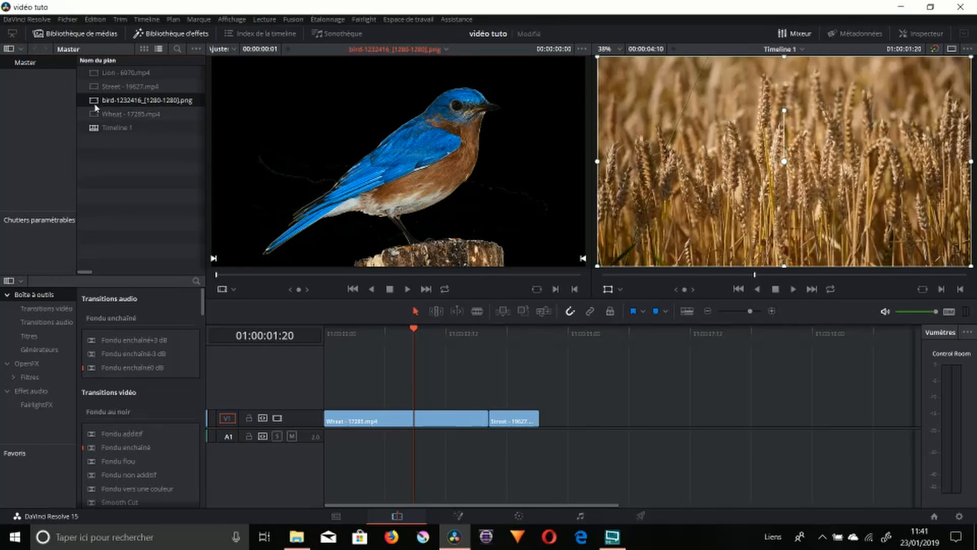
left_click_drag(94, 101, 543, 417)
left_click(92, 76)
- Play the sequence from the start, split the lion clip at 01:00:07:11 and delete everything after the cut
left_click_drag(546, 344, 264, 388)
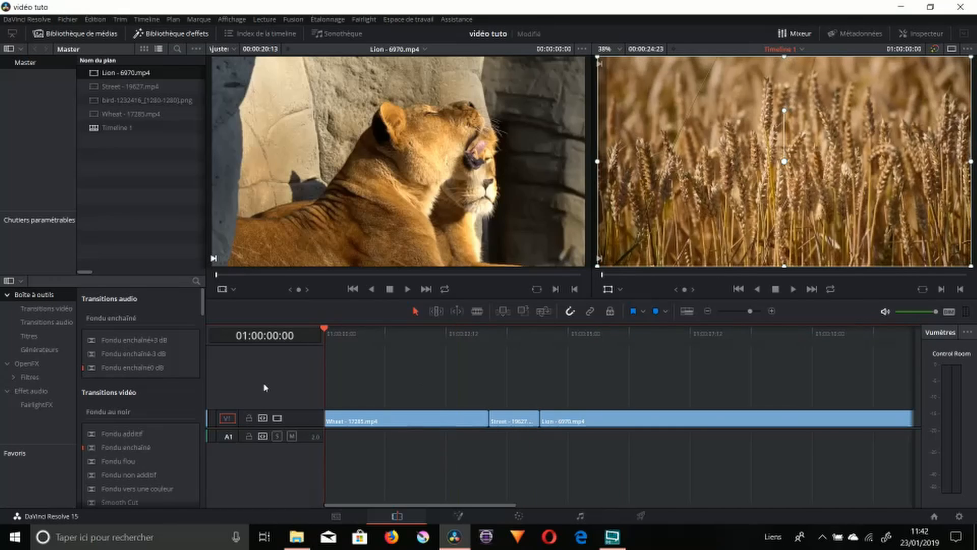
key("space")
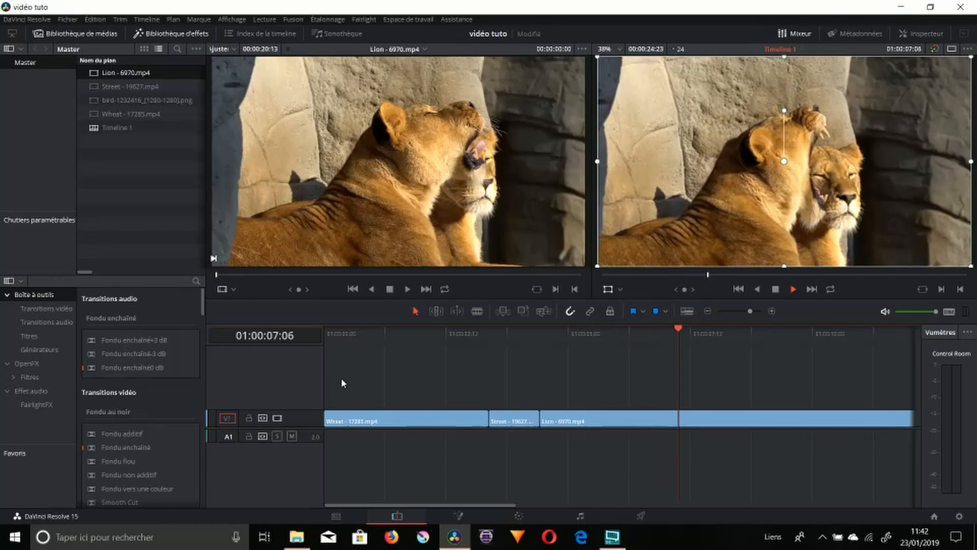
key("space")
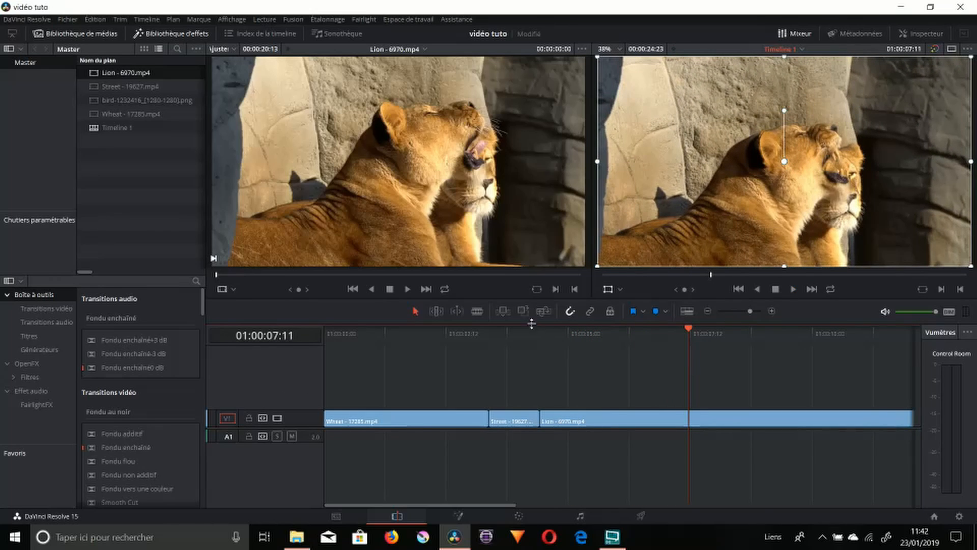
left_click(688, 422)
left_click(764, 422)
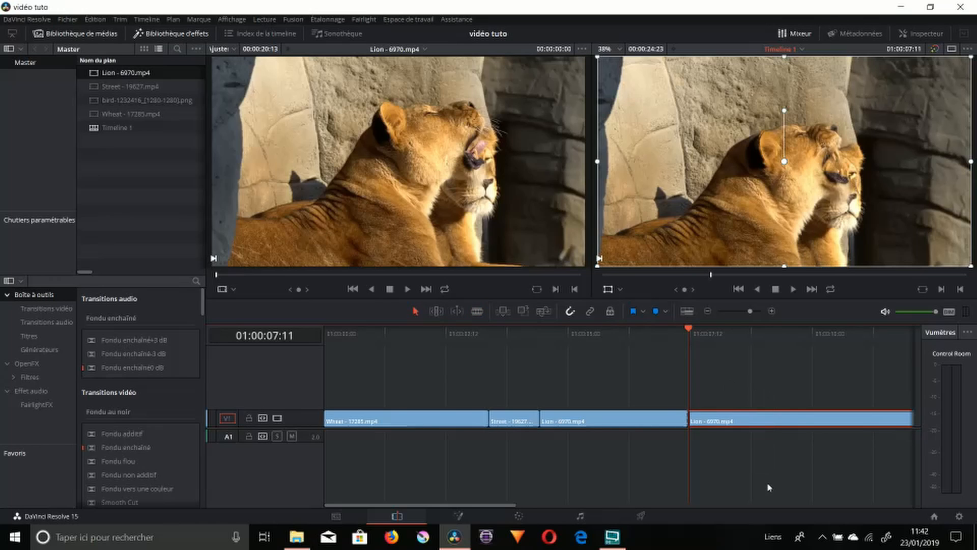
key("Delete")
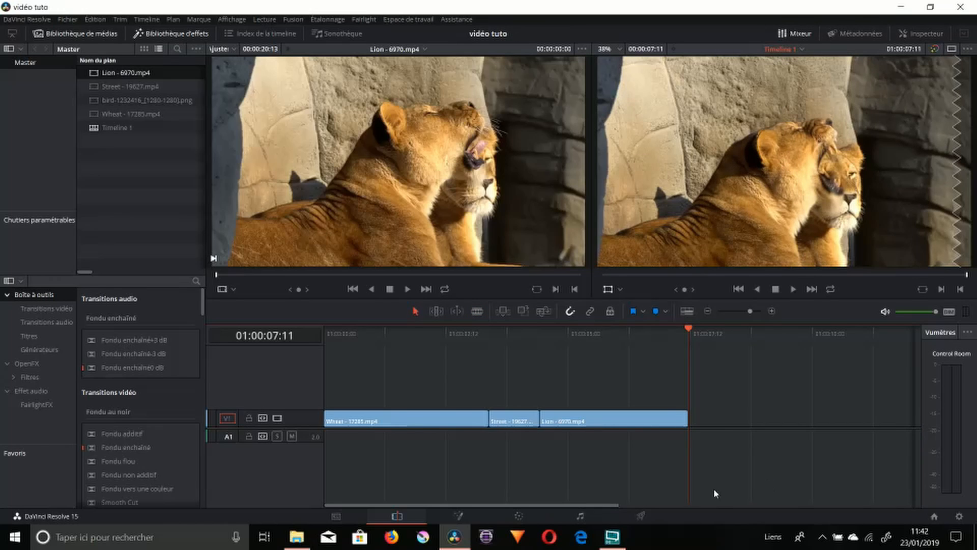
- Return to the start of the timeline, select the bird image in the media pool and play the wheat excerpt up to 01:00:02:07
left_click_drag(663, 337, 256, 385)
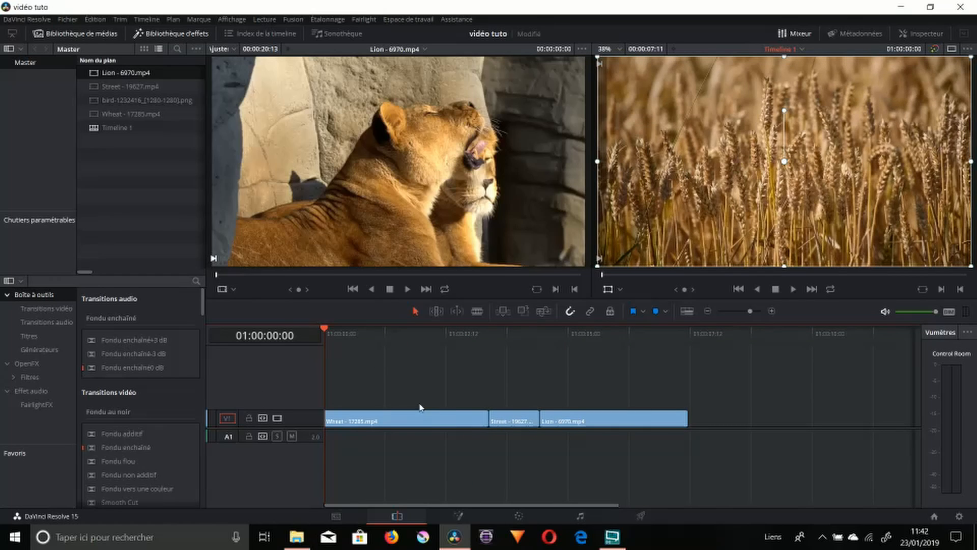
left_click_drag(372, 337, 185, 400)
left_click(95, 103)
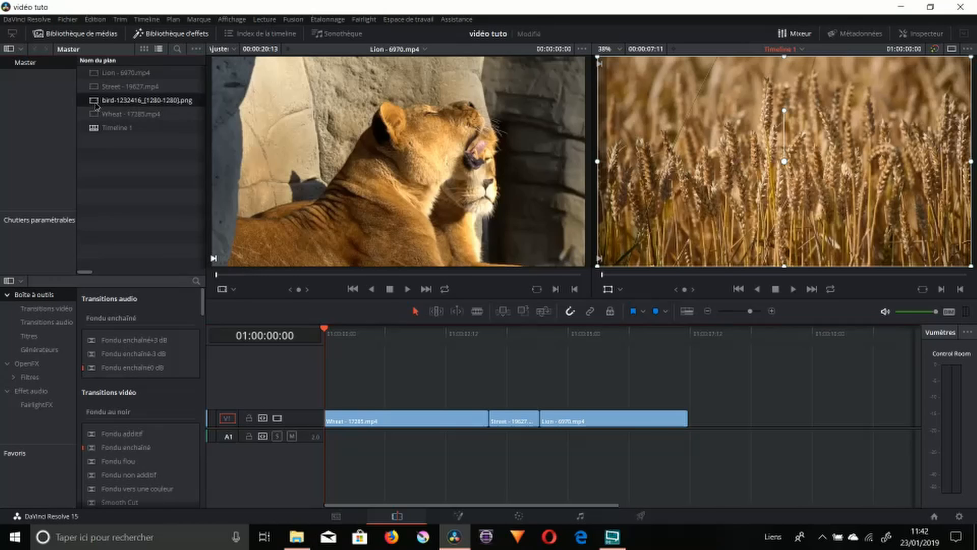
key("space")
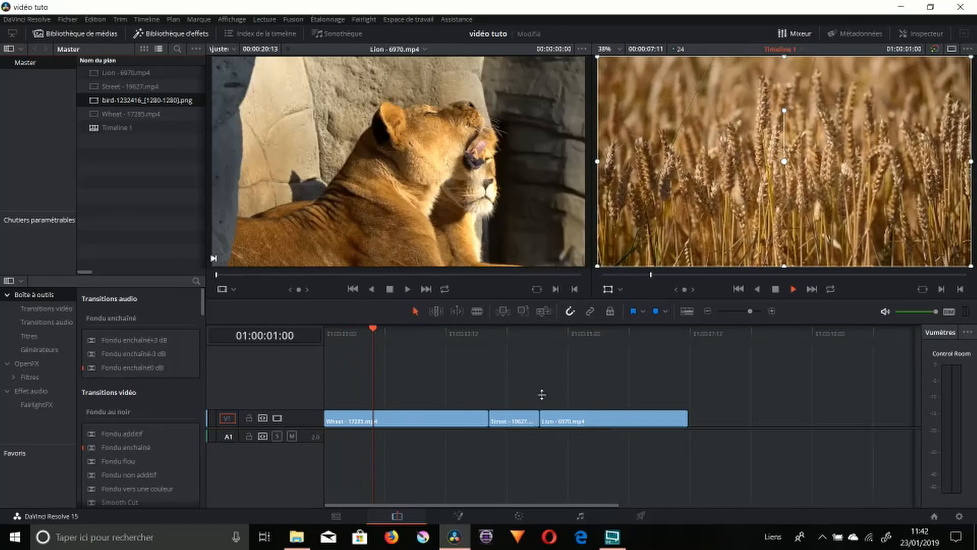
key("space")
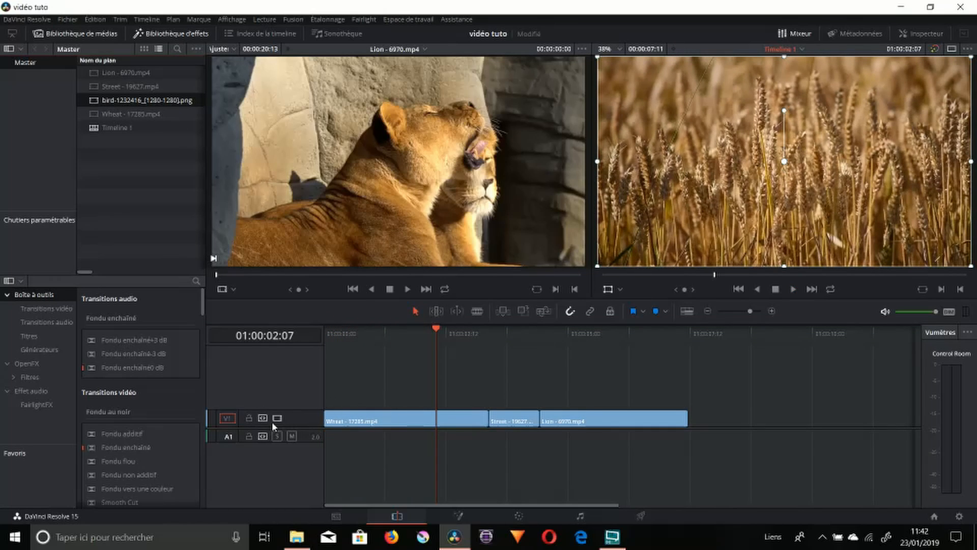
- Add a second video track above Video 1
right_click(297, 402)
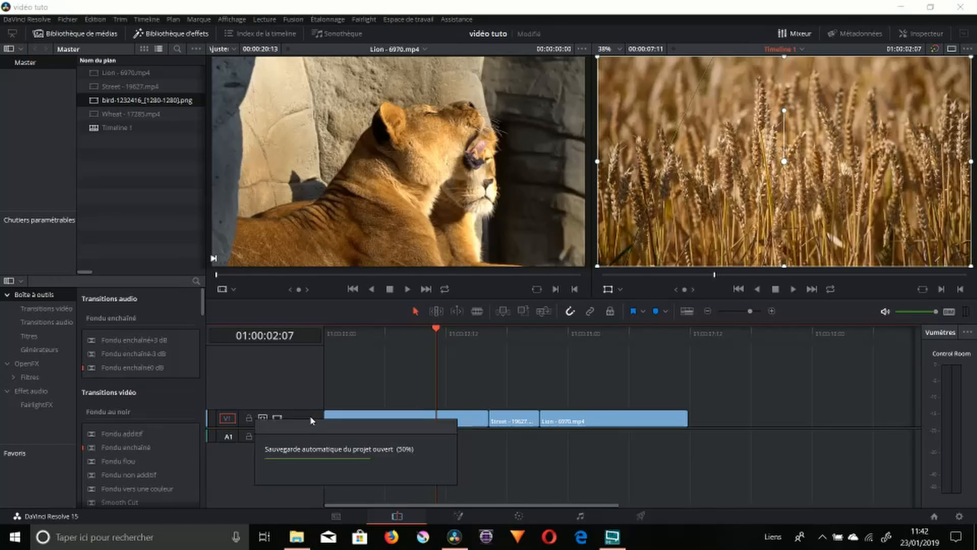
right_click(296, 402)
left_click(307, 409)
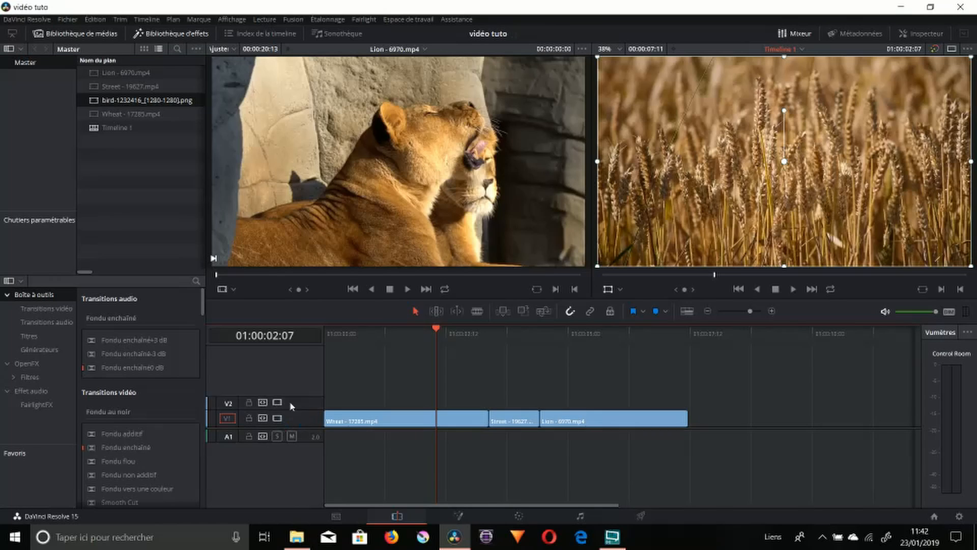
- Place bird-1232416_[1280-1280].png on Video 2 over the end of the wheat excerpt, and trim its end to just past the street cut
left_click_drag(426, 333, 293, 402)
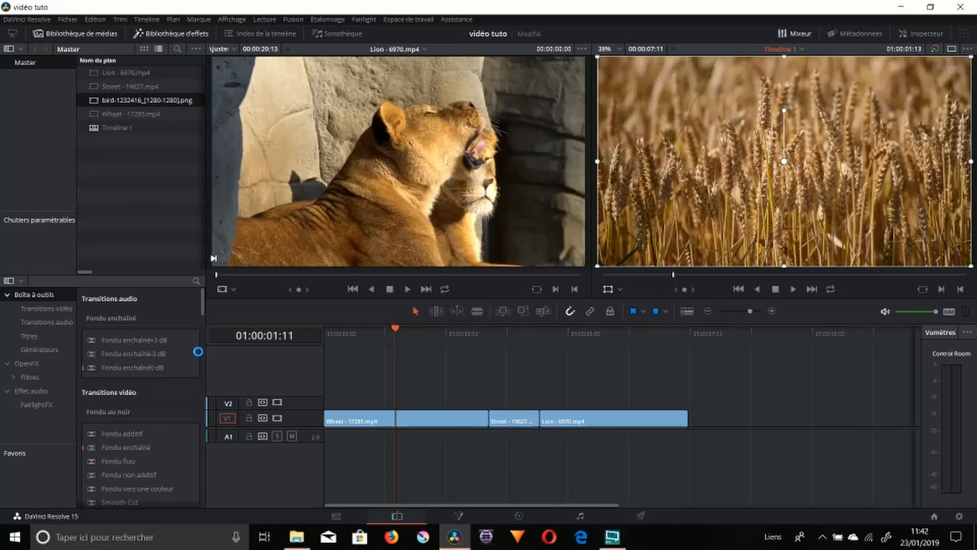
left_click_drag(138, 100, 442, 402)
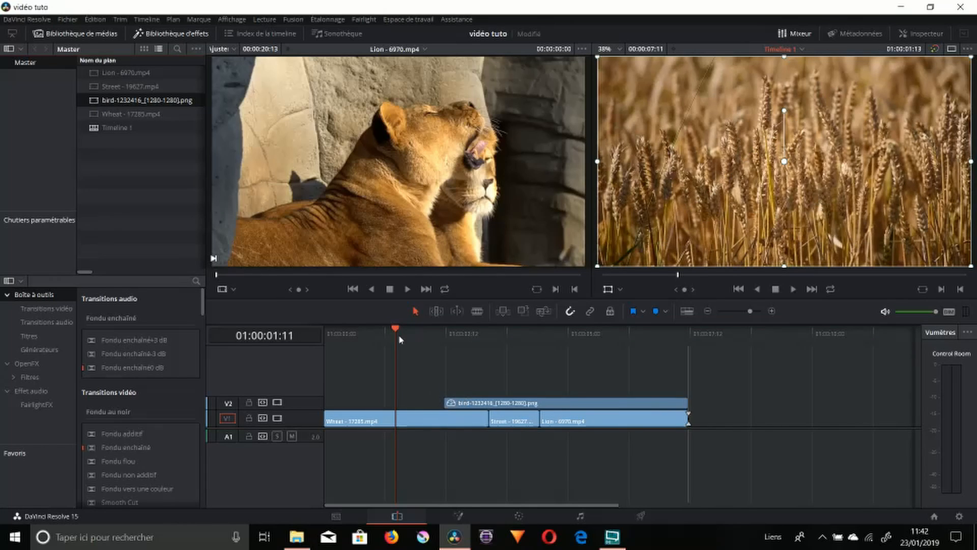
left_click_drag(399, 339, 444, 359)
left_click_drag(688, 407, 499, 403)
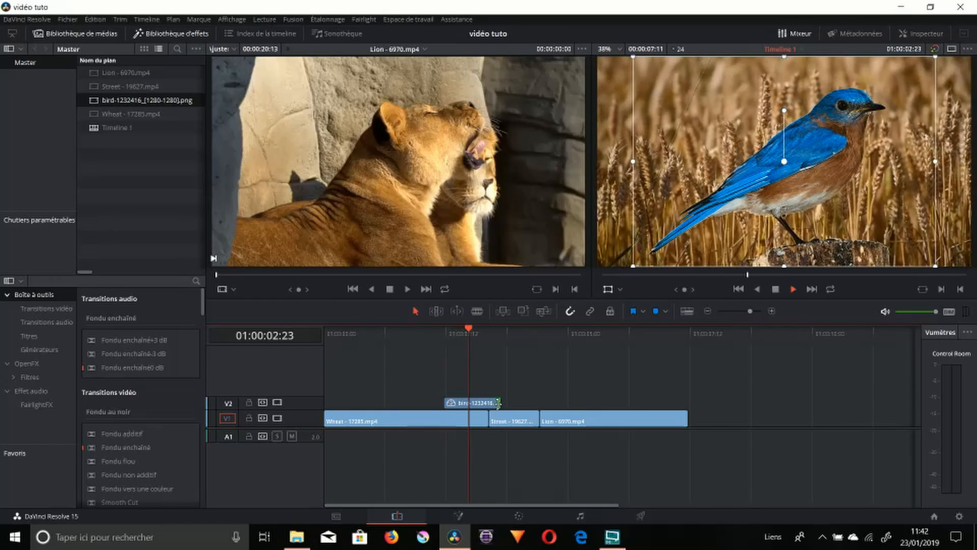
key("space")
left_click_drag(446, 333, 411, 336)
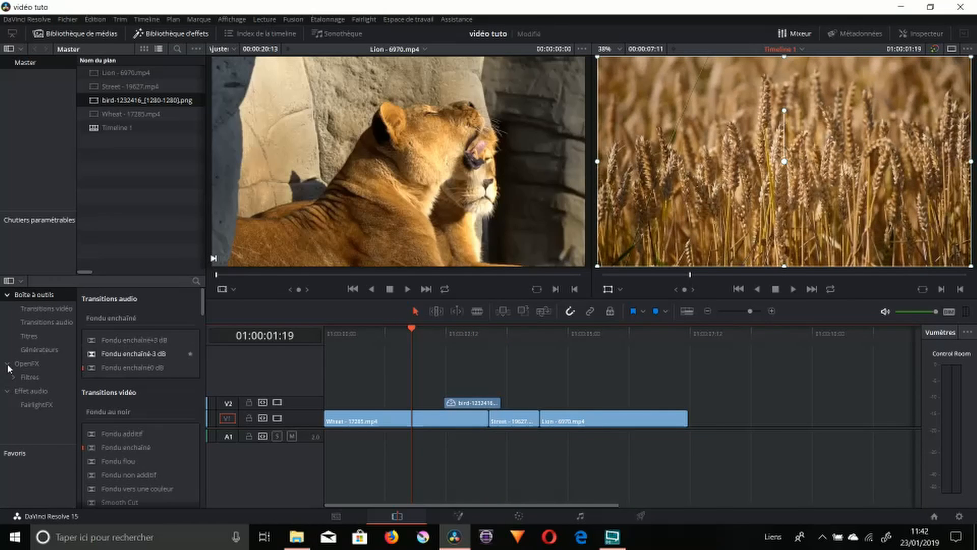
- Apply the Fondu flou video transition to the start of the bird image on Video 2 and preview it
left_click(46, 308)
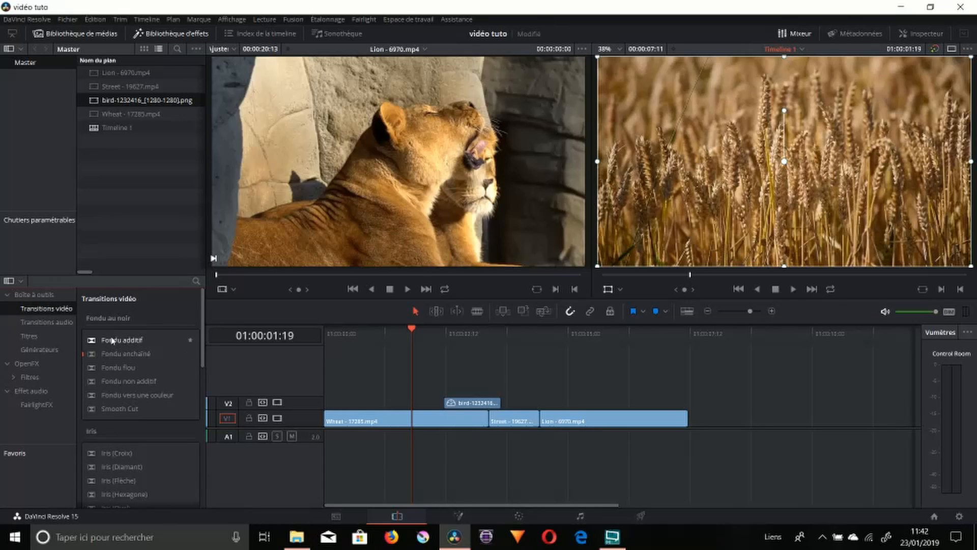
left_click(119, 353)
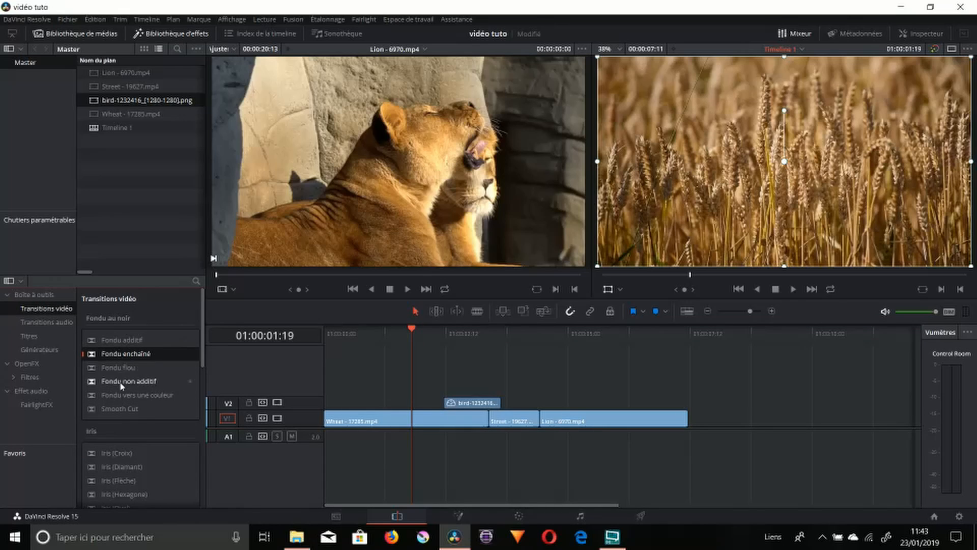
left_click(129, 372)
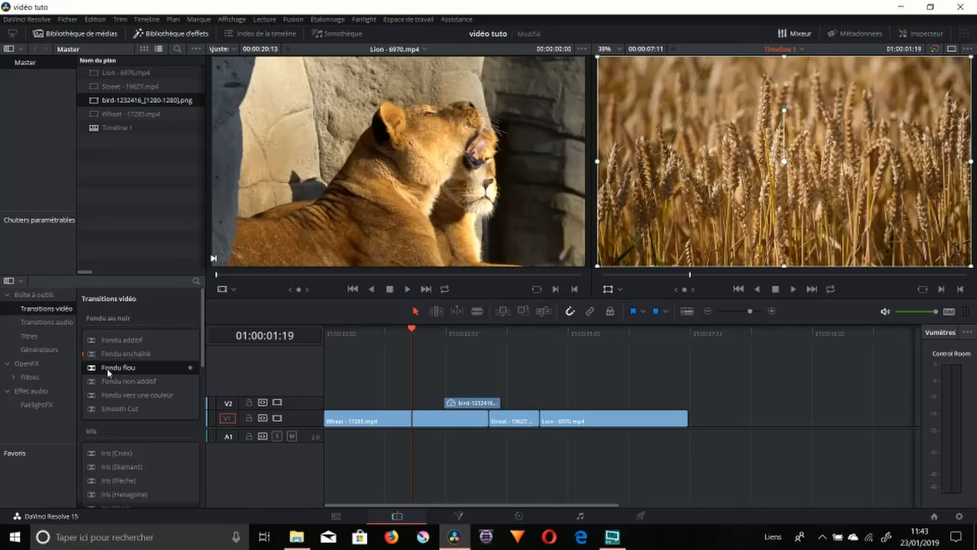
left_click_drag(430, 389, 458, 405)
key("space")
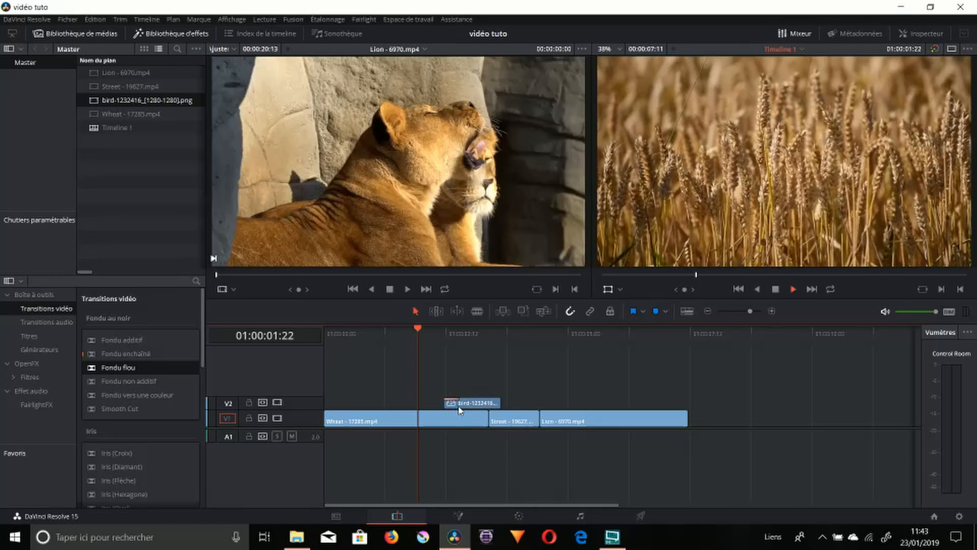
left_click(448, 331)
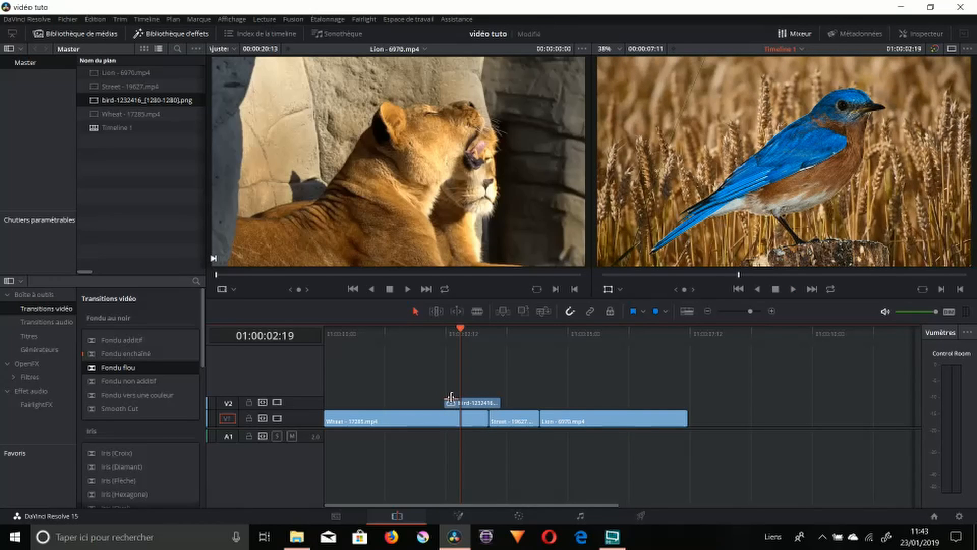
- Set the Fondu flou transition's Intensité V to 1.000 and replay the bird image's appearance
left_click(920, 33)
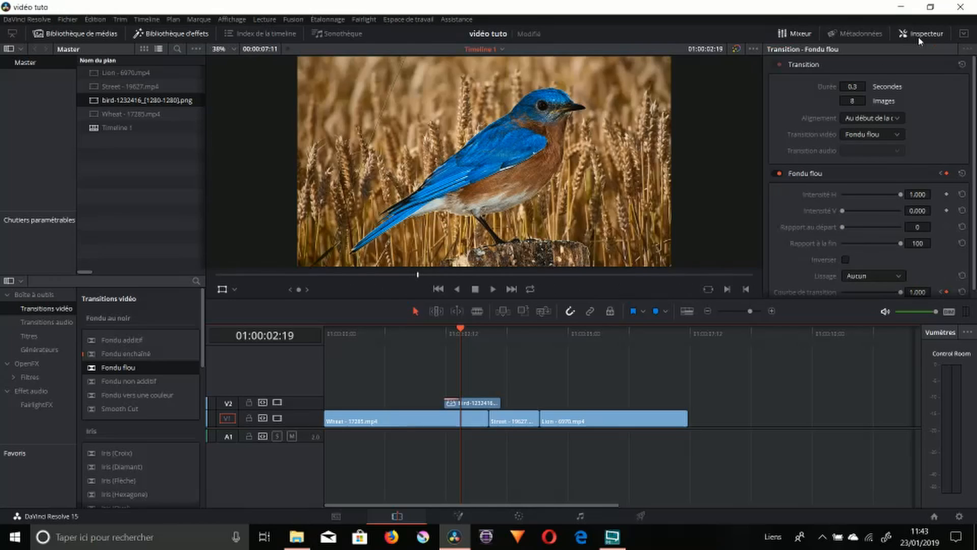
scroll(853, 203, "down", 1)
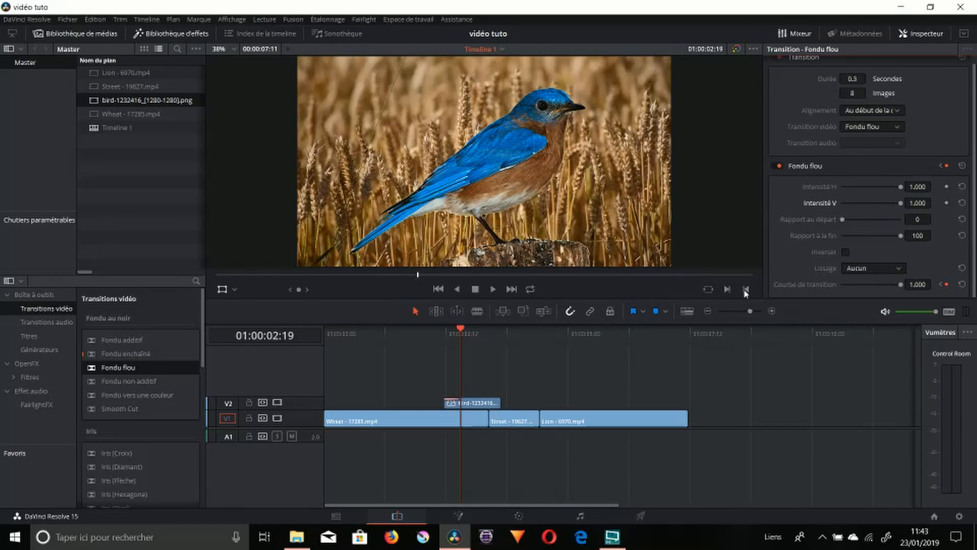
left_click(445, 328)
key("space")
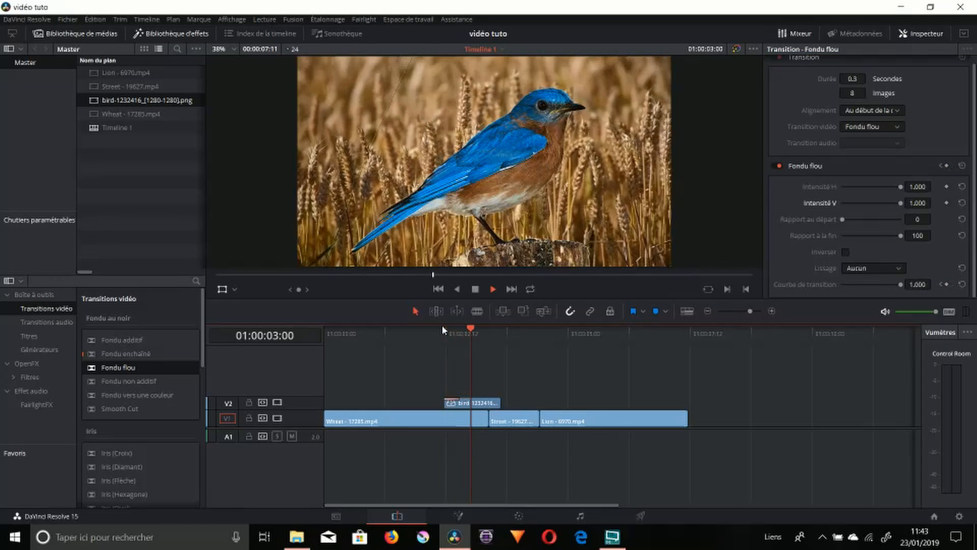
left_click(443, 328)
left_click(442, 330)
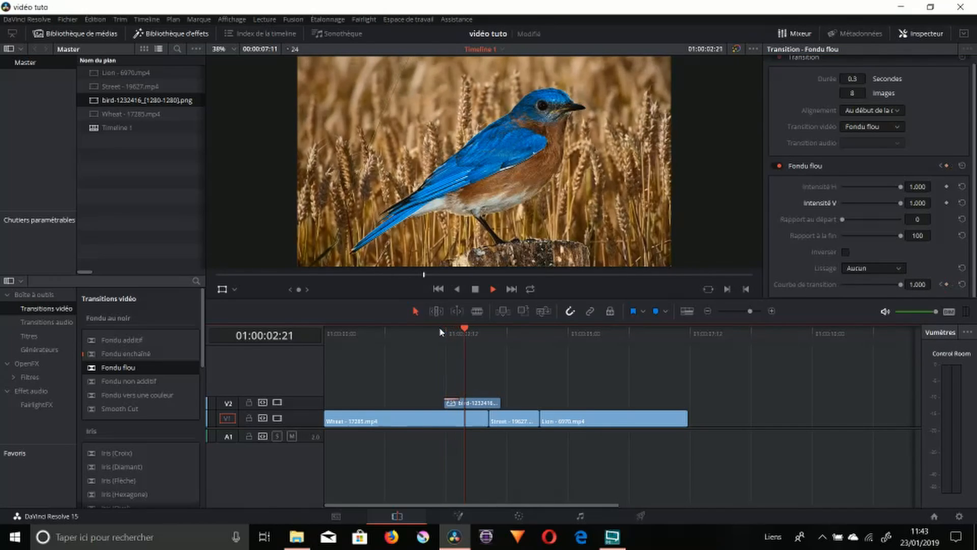
left_click(441, 332)
key("space")
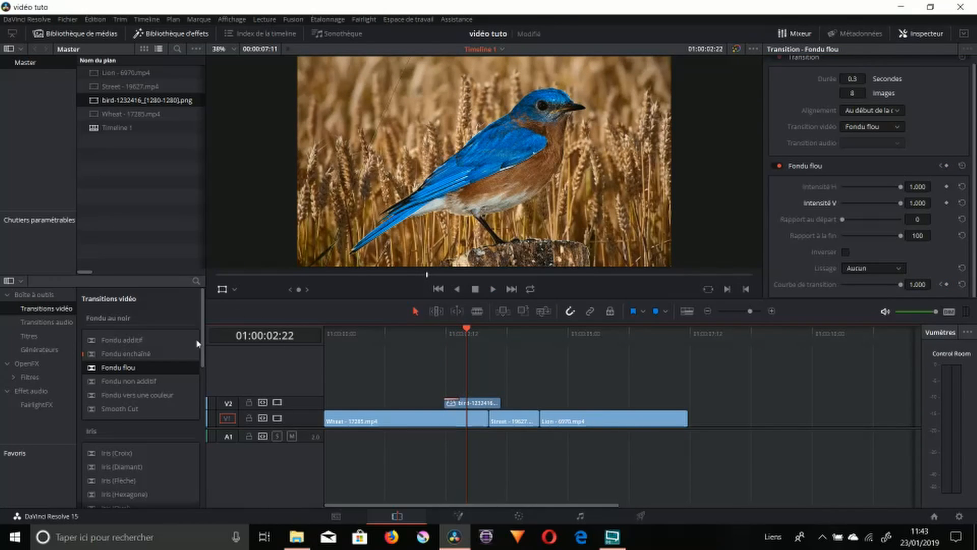
- Apply Fondu flou to the end of the bird image as well, and play through both transitions
left_click_drag(118, 367, 492, 406)
key("space")
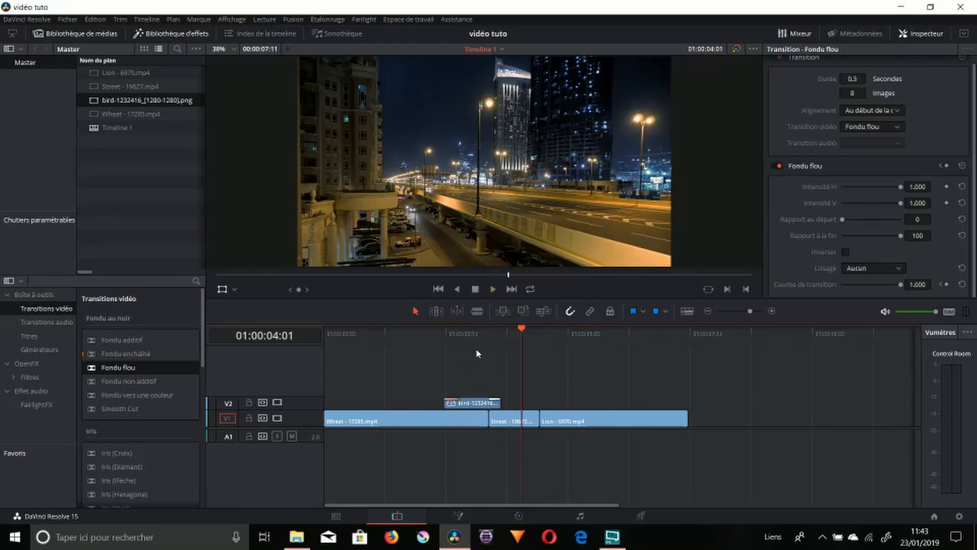
left_click(438, 332)
key("space")
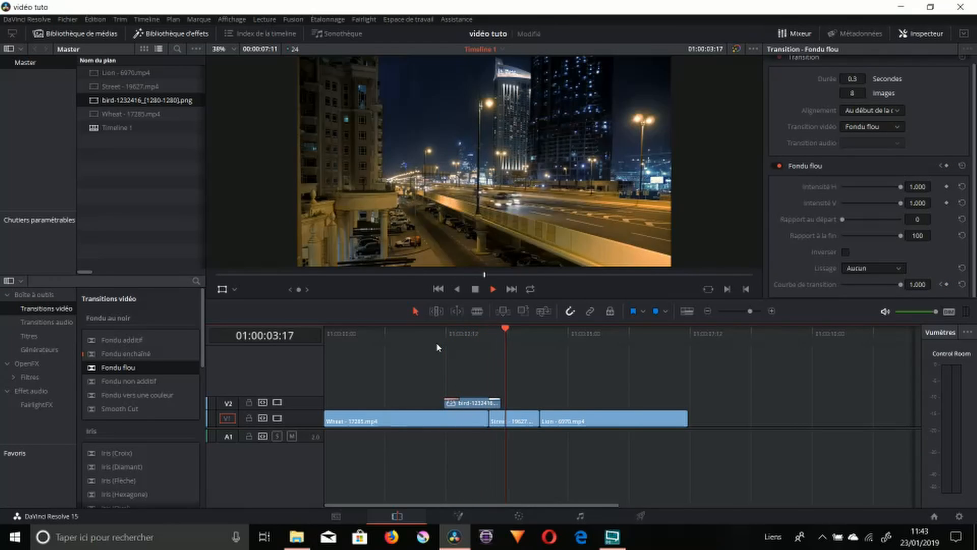
key("space")
- Move the bird image sideways in the frame by setting its Position X to -504.000 at 01:00:02:19
left_click_drag(518, 340, 461, 341)
left_click(469, 403)
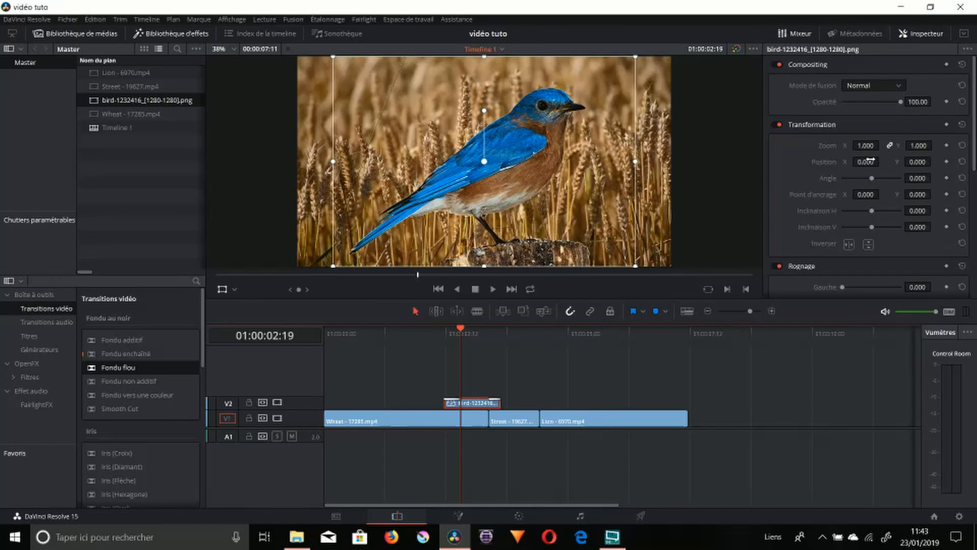
left_click_drag(865, 162, 882, 162)
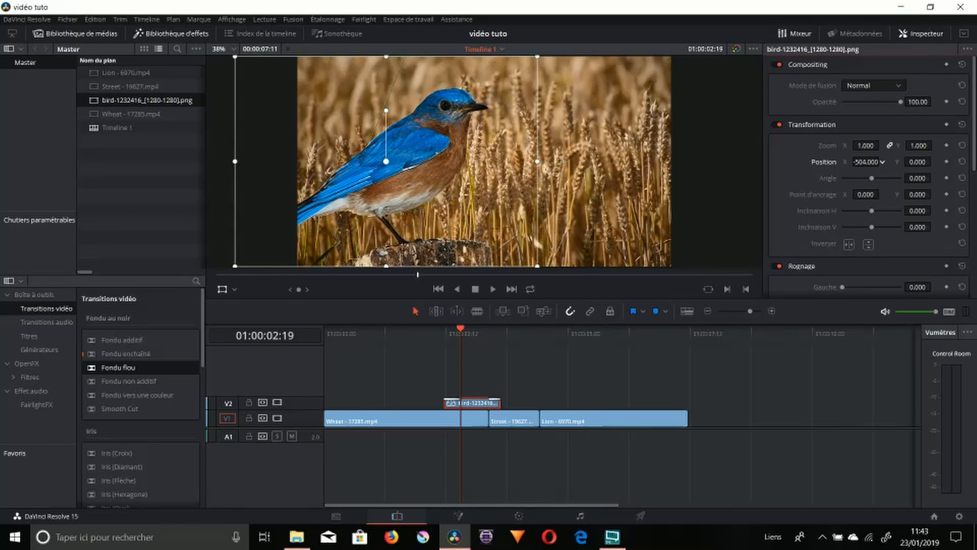
- Add a Position keyframe to the bird image on Video 2 at 01:00:02:18
left_click(723, 395)
mouse_move(453, 336)
left_mouse_down()
mouse_move(443, 335)
mouse_move(501, 338)
mouse_move(450, 340)
left_mouse_up()
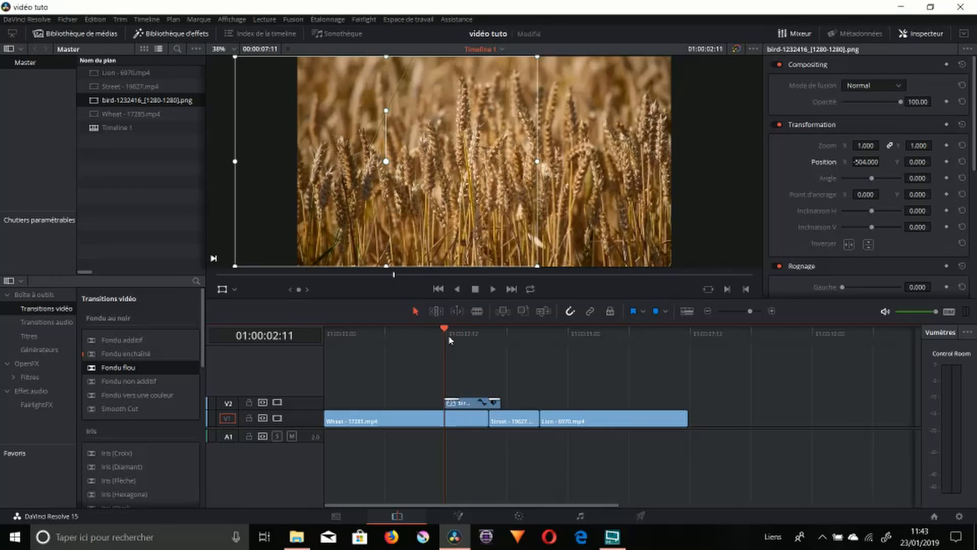
left_click(469, 403)
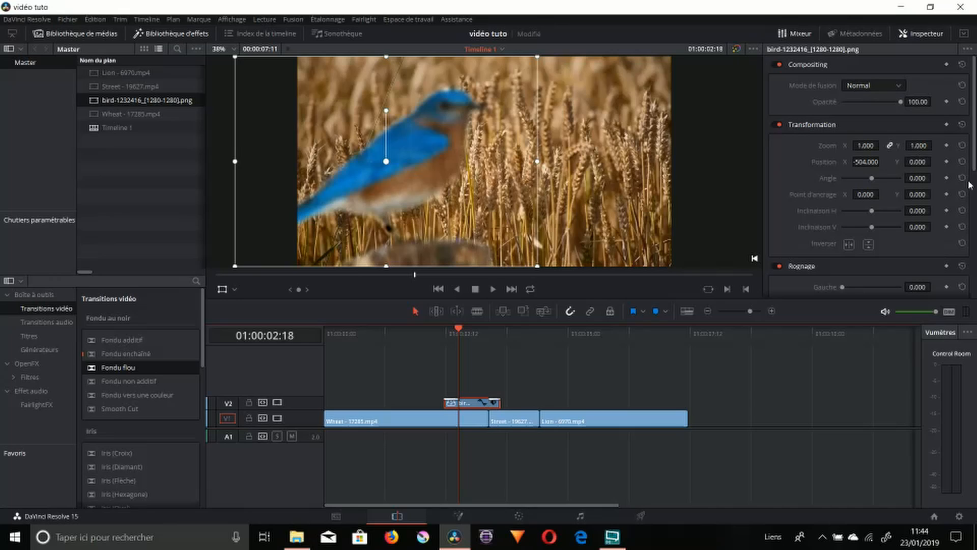
left_click(946, 162)
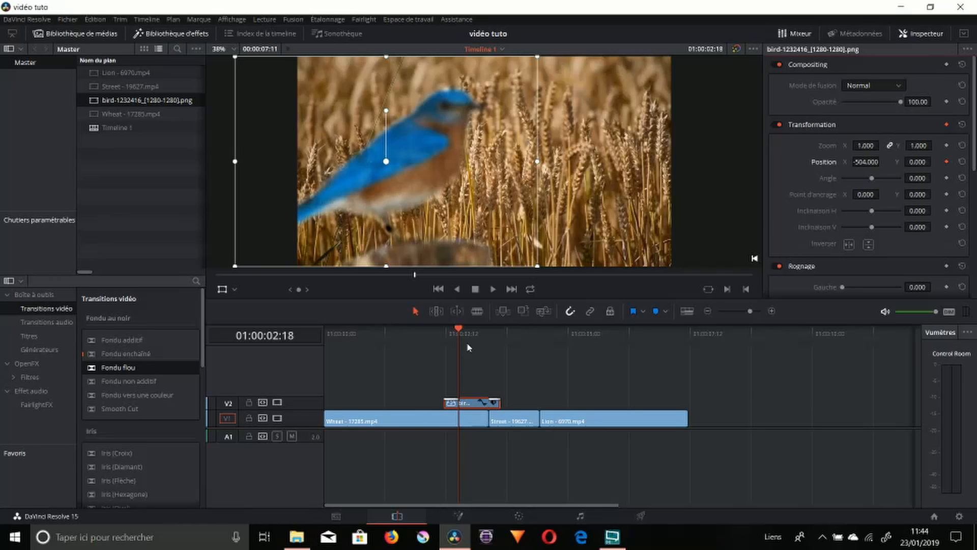
- Create a second Position keyframe at 01:00:03:09 with Position X at -333.000, and jump between the two keyframes
left_click_drag(460, 331, 491, 337)
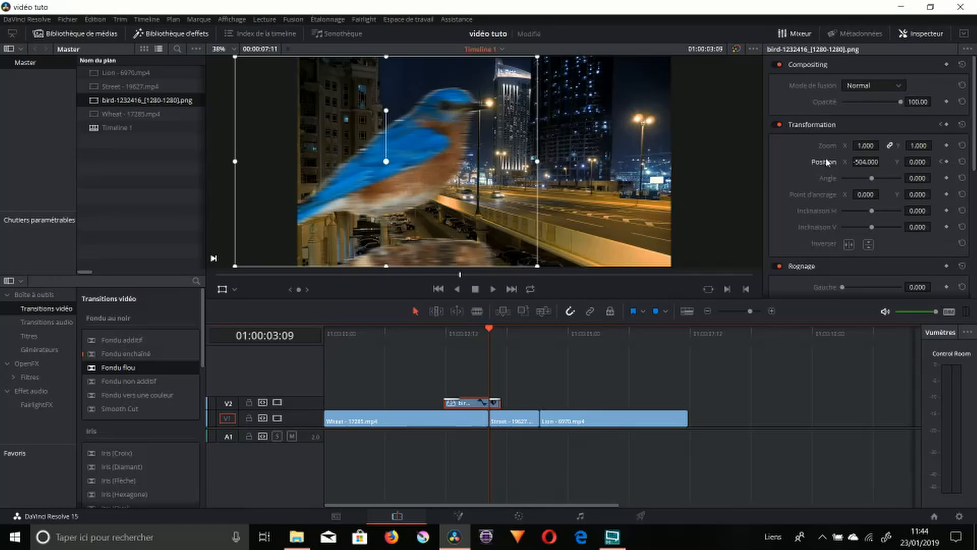
left_click_drag(866, 162, 882, 161)
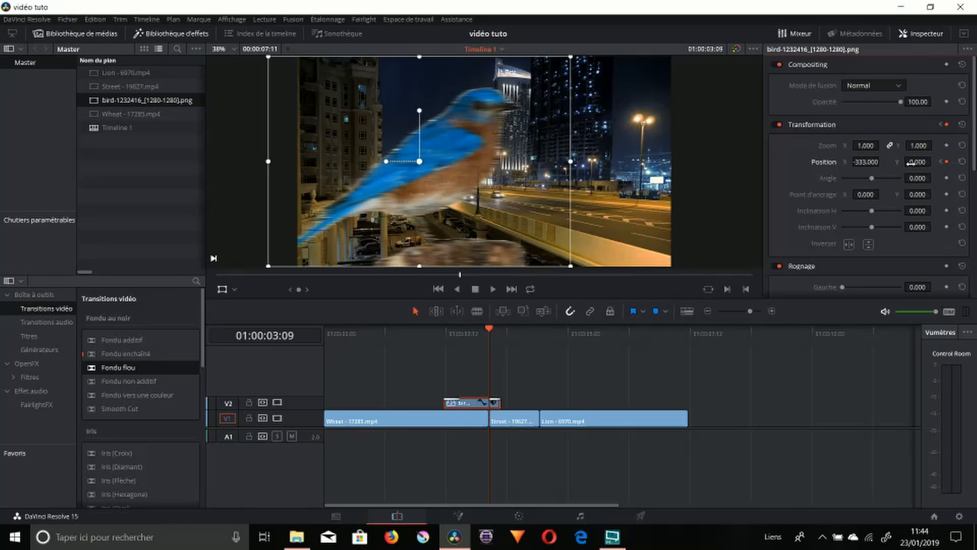
left_click(941, 162)
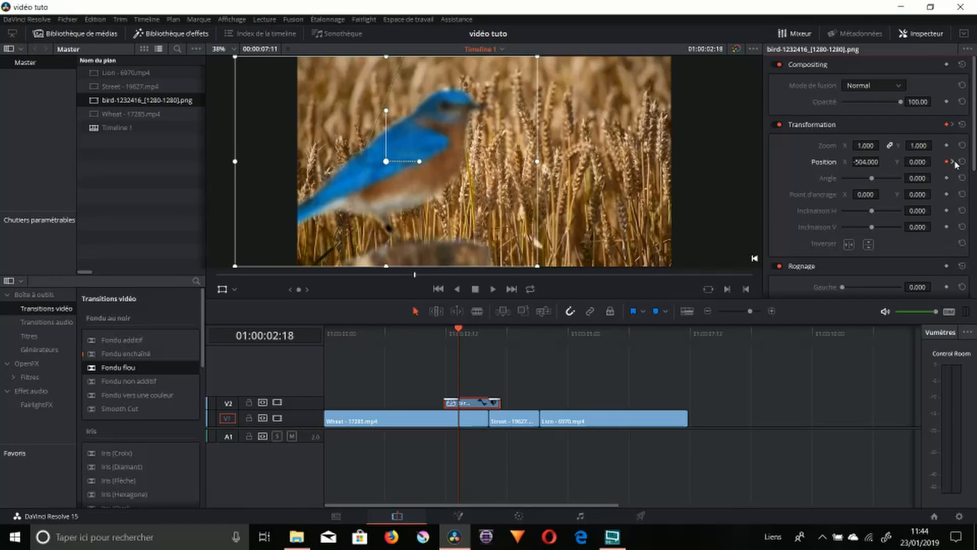
left_click(952, 162)
left_click(942, 163)
- Show the keyframe track beneath the bird image on Video 2 and enlarge the timeline around it
left_click(494, 403)
left_click(493, 403)
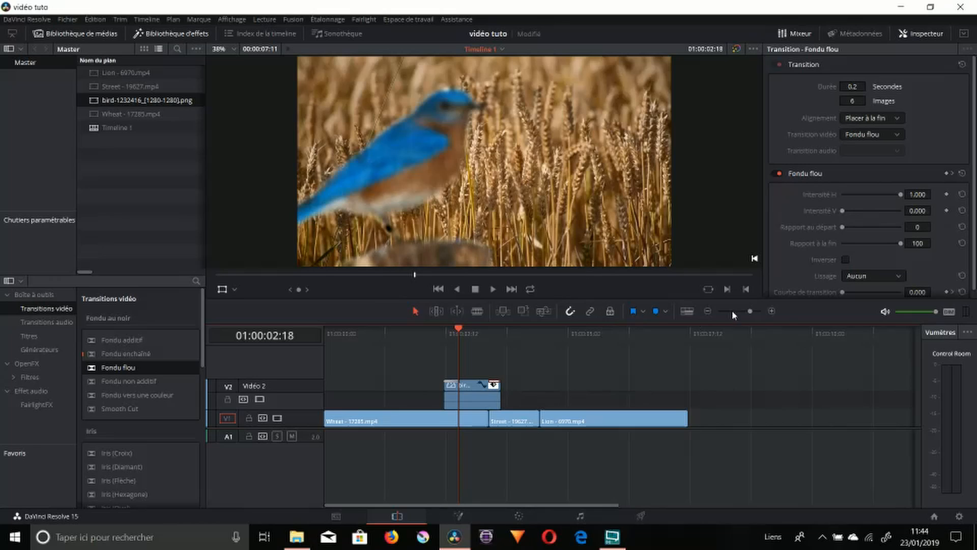
left_click(771, 311)
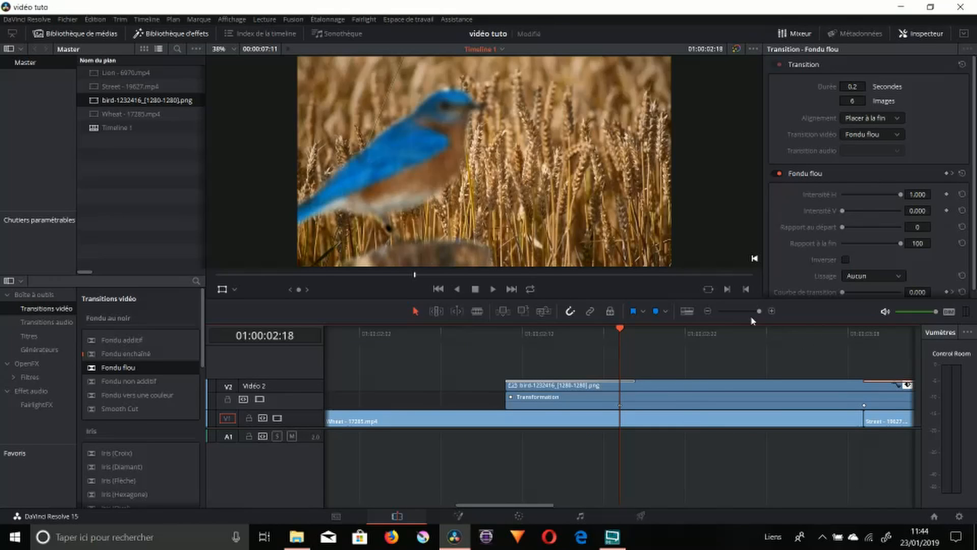
left_click(708, 311)
- Check both Position keyframes at 01:00:03:09 and 01:00:02:18, and play the bird's movement from the start of its clip
left_click(739, 344)
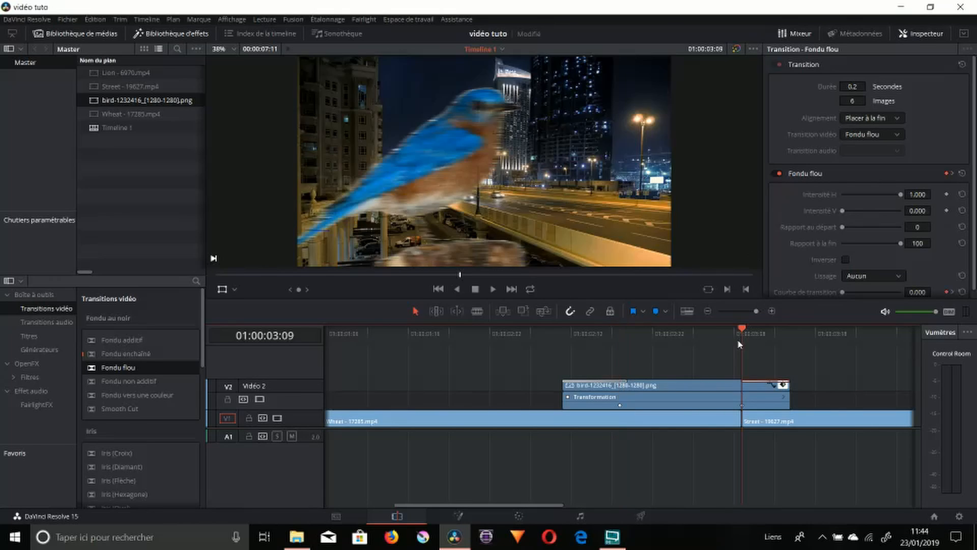
left_click(617, 333)
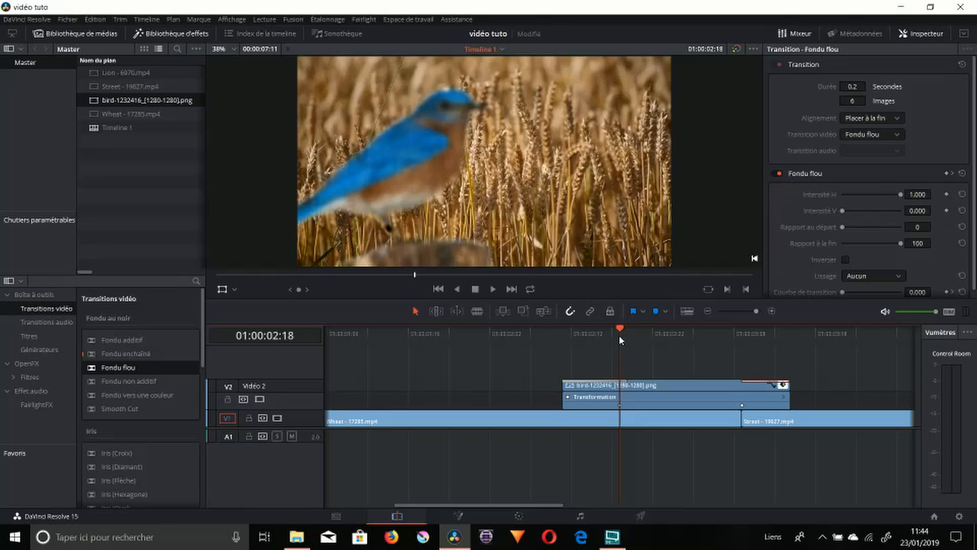
left_click(558, 352)
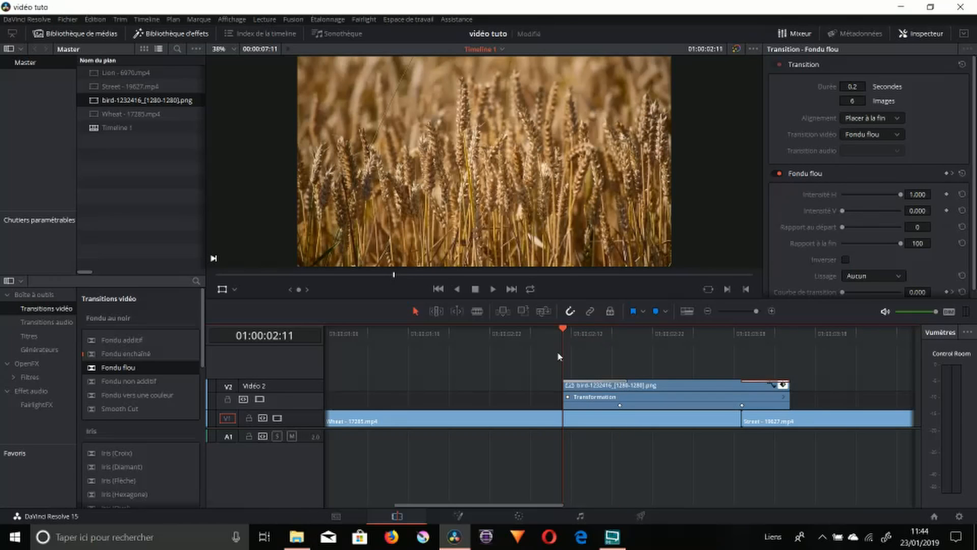
key("space")
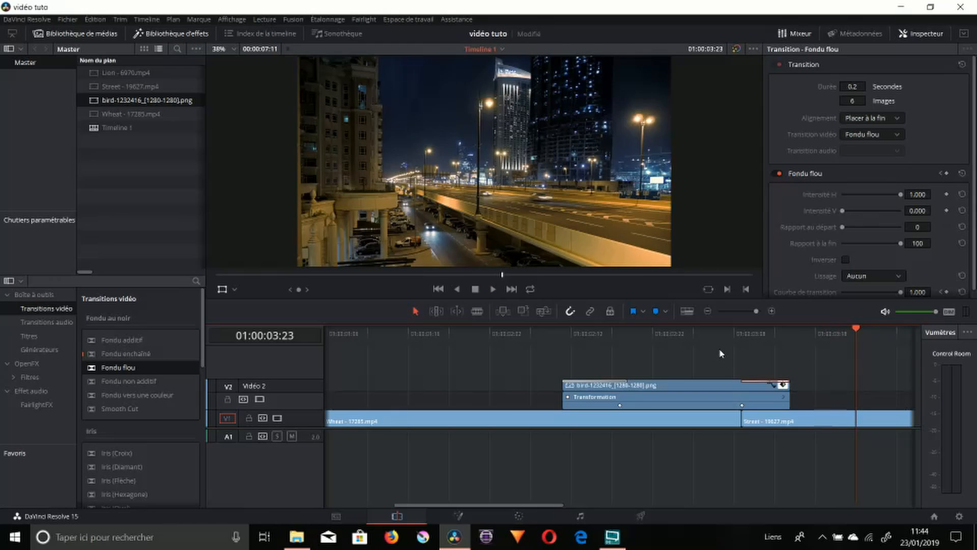
- Return to 01:00:02:18, open the bird image's curve editor and display its Position X curve
left_click_drag(720, 335, 621, 345)
left_click(774, 385)
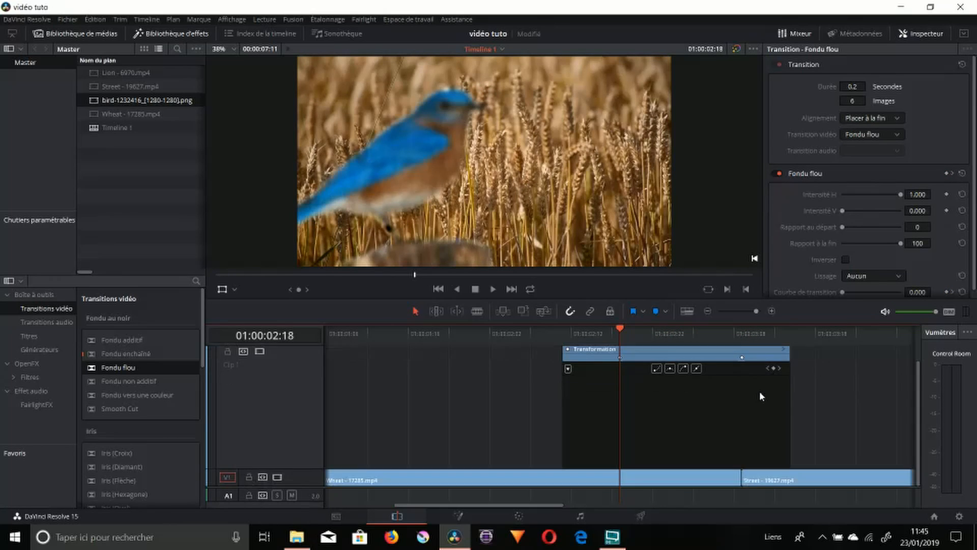
scroll(681, 392, "up", 1)
left_click(665, 365)
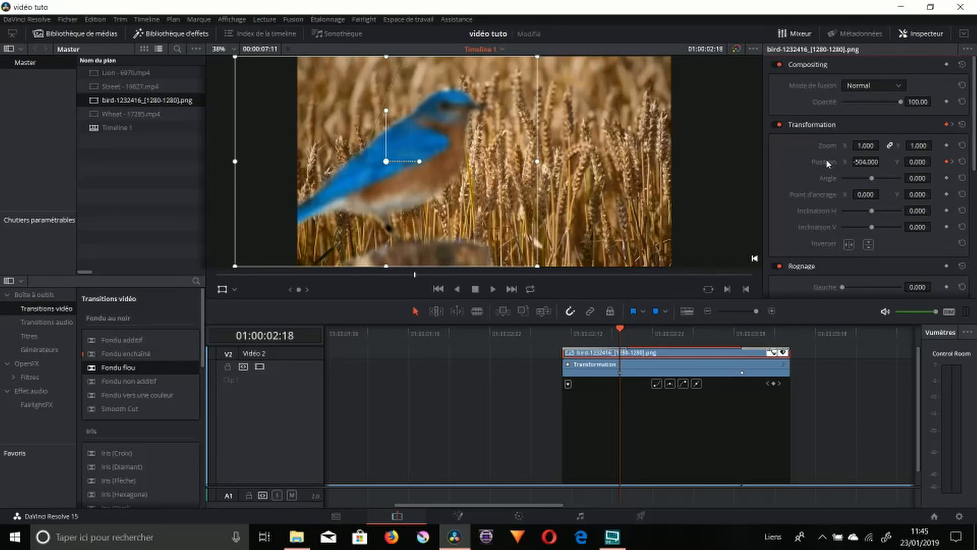
scroll(828, 163, "down", 3)
scroll(569, 385, "down", 1)
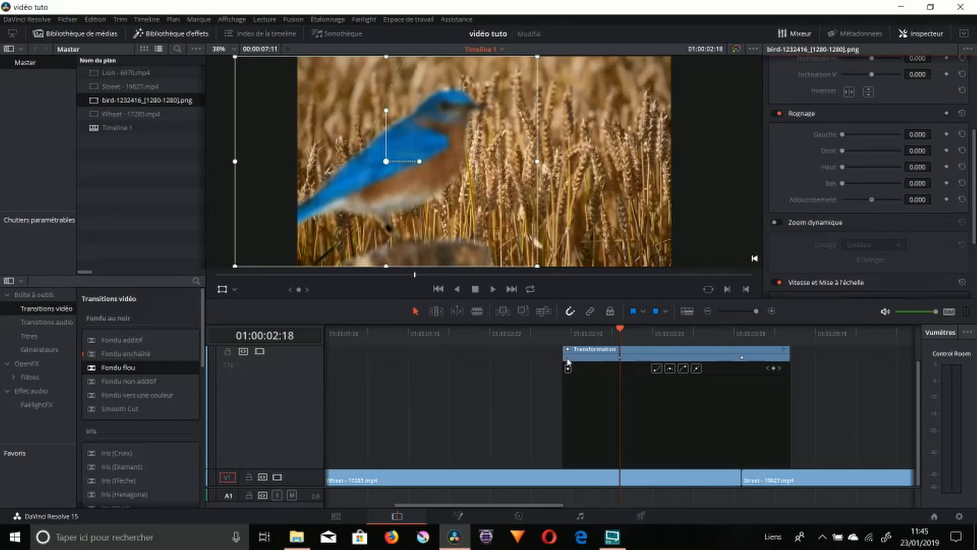
left_click(568, 368)
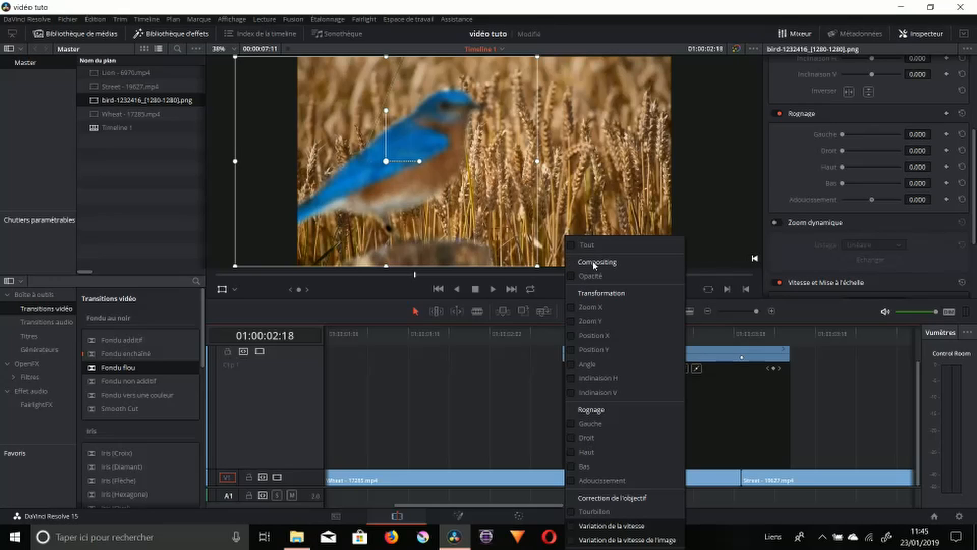
left_click(573, 336)
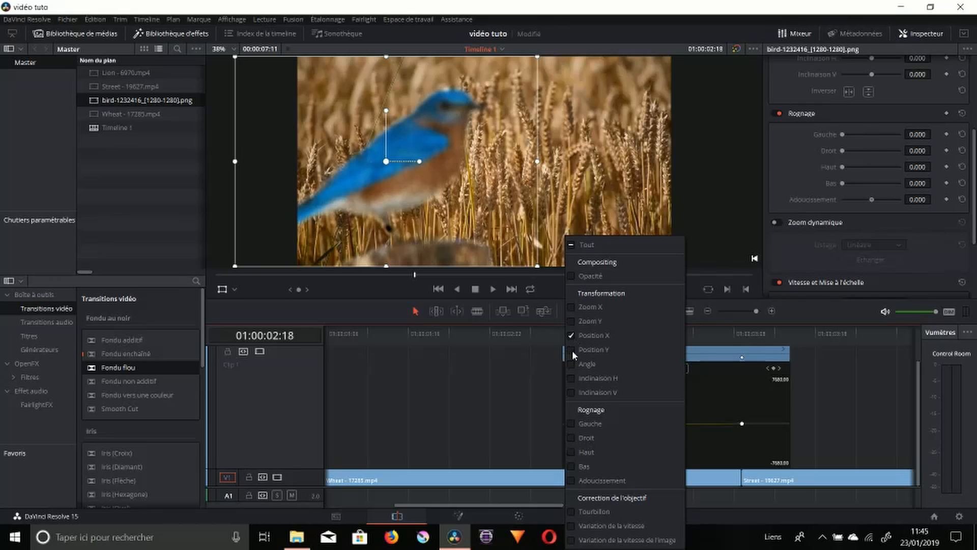
left_click(572, 350)
left_click(681, 402)
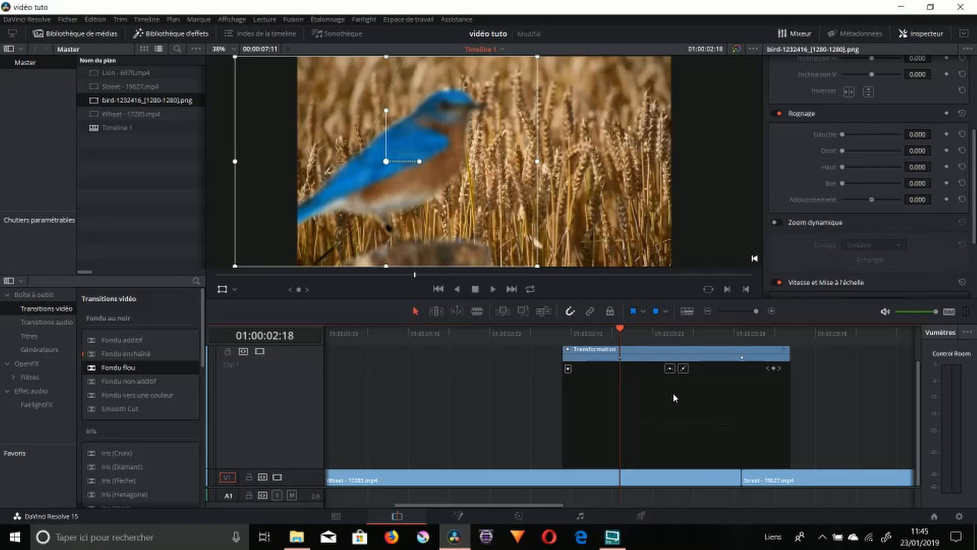
- Raise the second Position X keyframe on the curve to 1240.966 and play the bird's movement up to 01:00:03:09
scroll(965, 84, "up", 4)
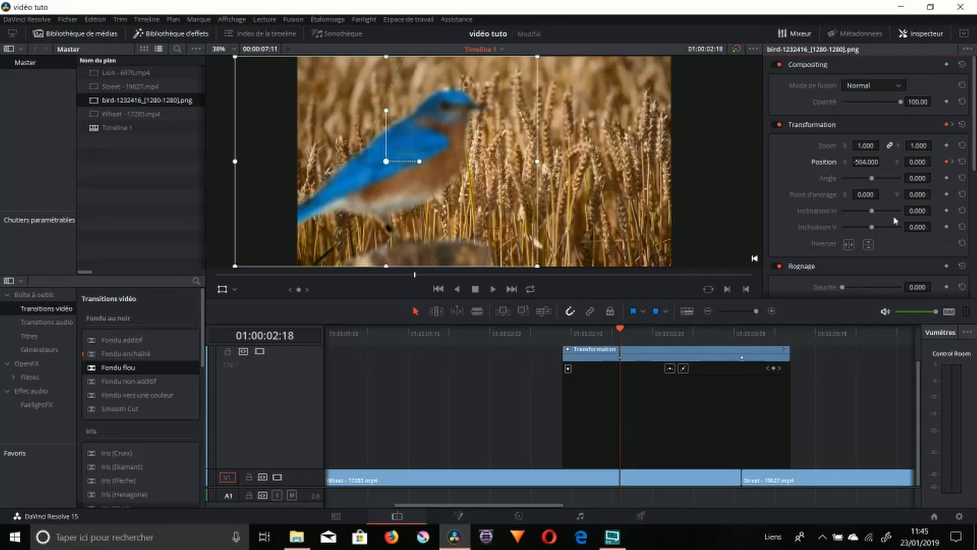
left_click(705, 424)
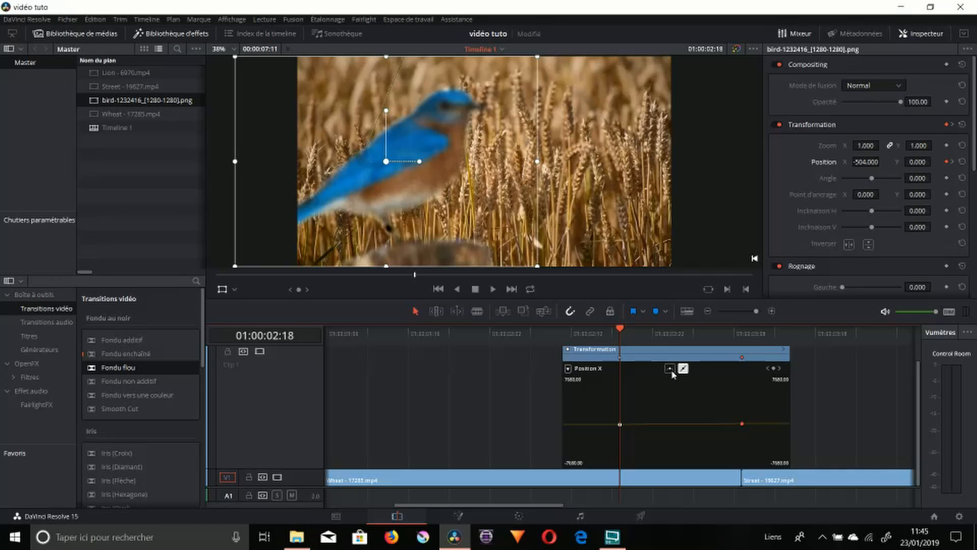
mouse_move(740, 421)
left_mouse_down()
mouse_move(737, 396)
mouse_move(738, 411)
left_mouse_up()
key("space")
key("space")
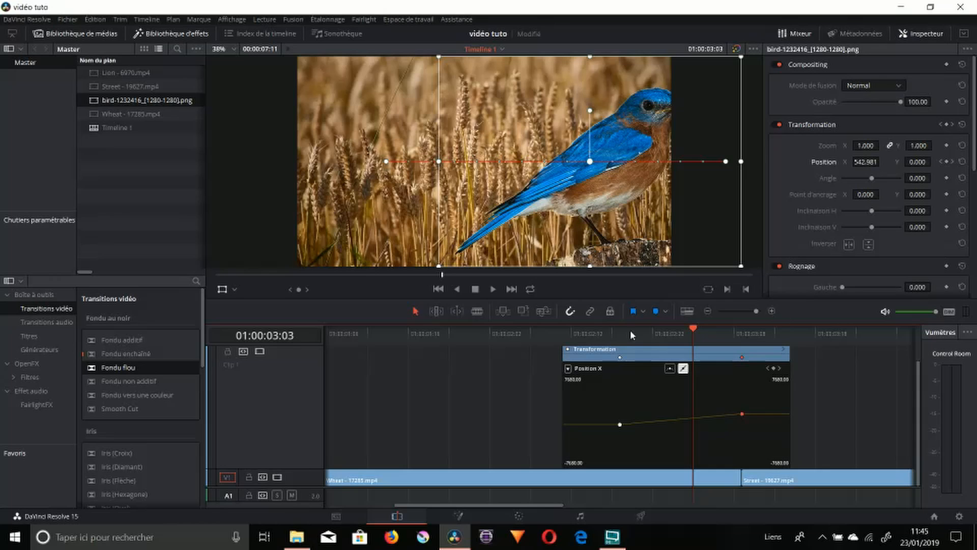
left_click_drag(692, 334, 761, 374)
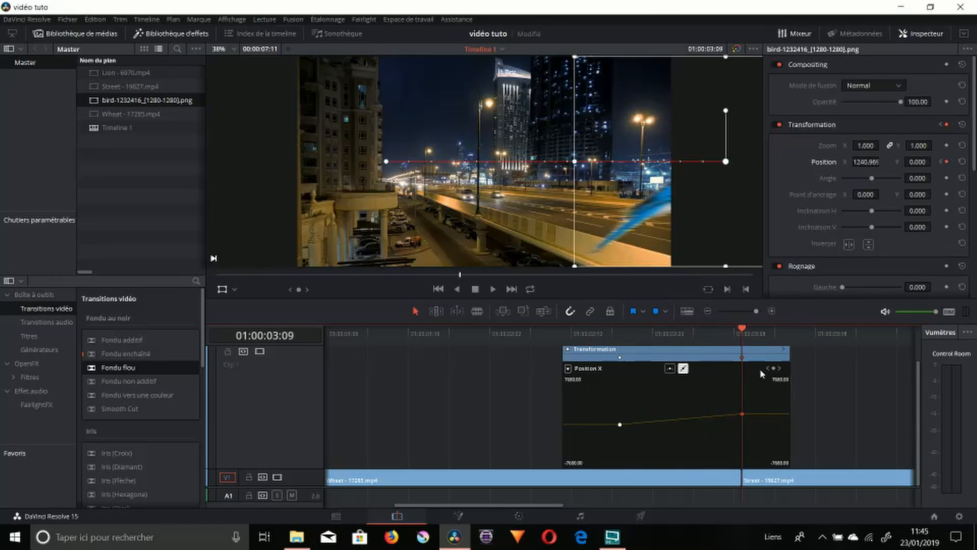
- Hide the bird image's Position X curve and close the curve editor
left_click(568, 368)
left_click(570, 335)
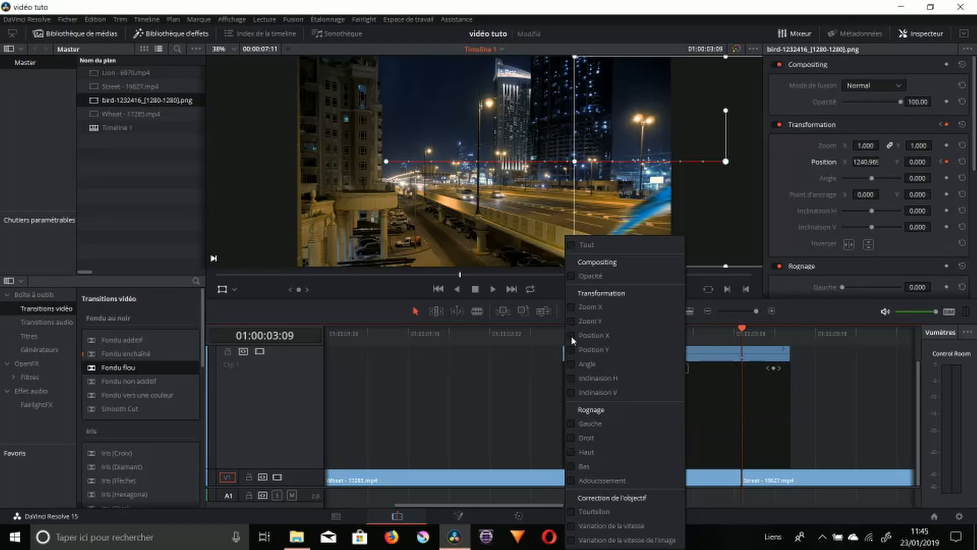
mouse_move(738, 329)
left_mouse_down()
mouse_move(598, 339)
mouse_move(741, 333)
left_mouse_up()
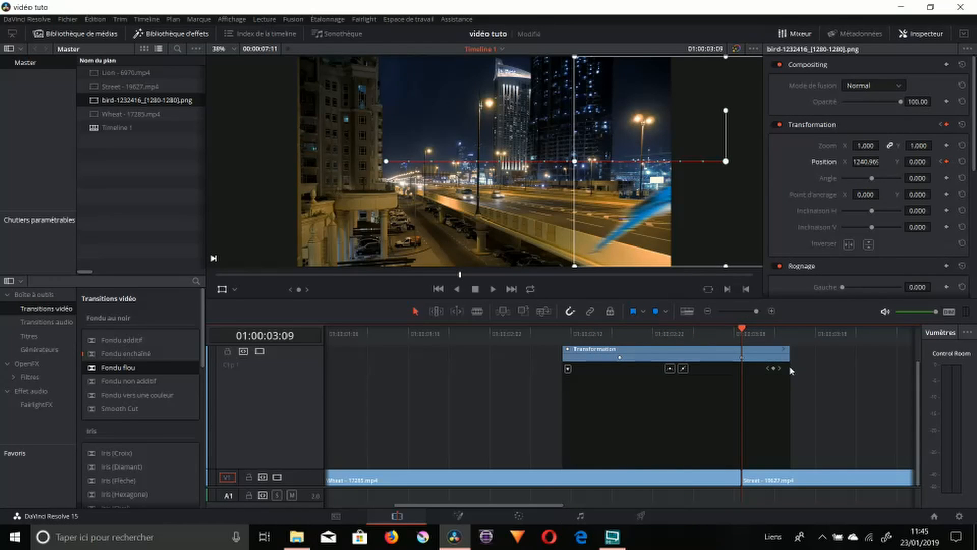
scroll(791, 370, "up", 1)
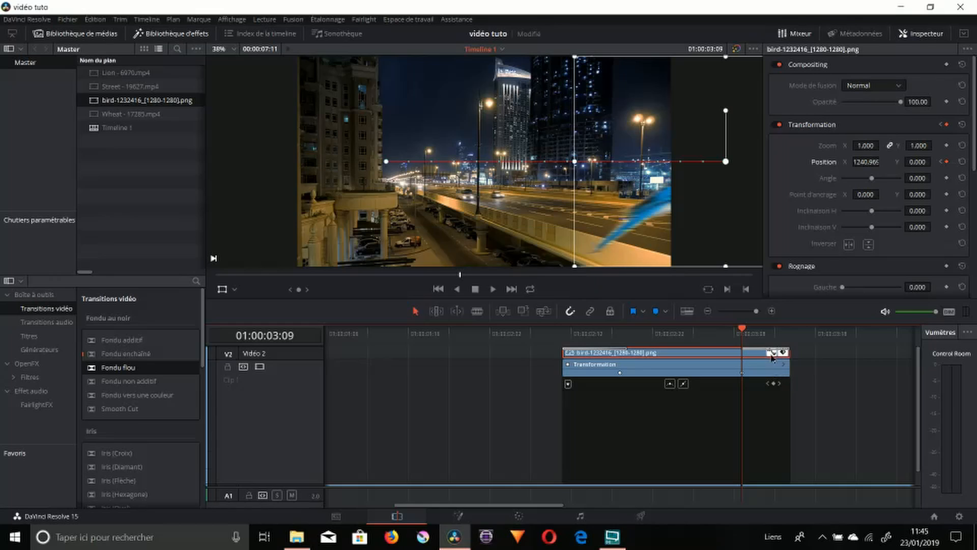
left_click(774, 352)
- Add a Zoom keyframe to the bird image at 01:00:02:18 and set its Zoom to 1.430 at 01:00:03:09
left_click(734, 312)
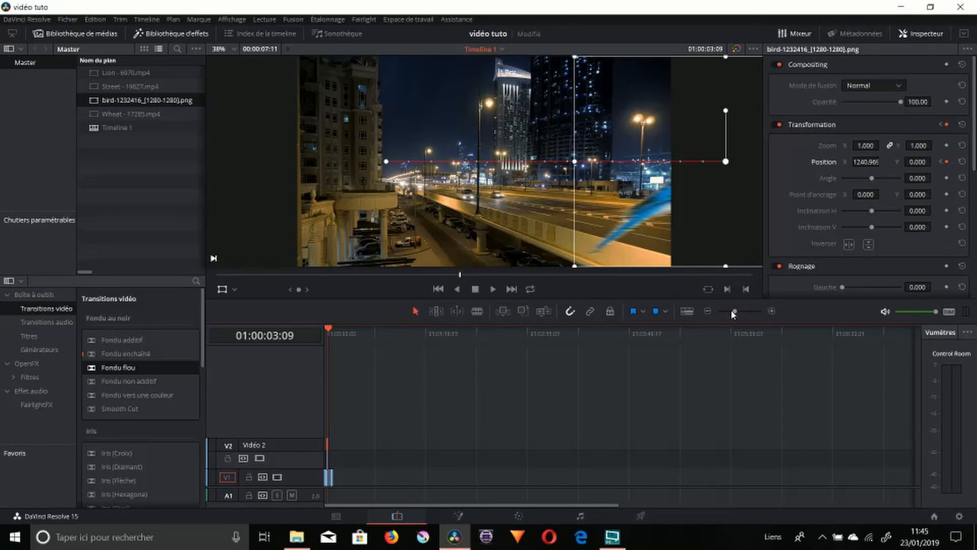
left_click_drag(732, 314, 754, 312)
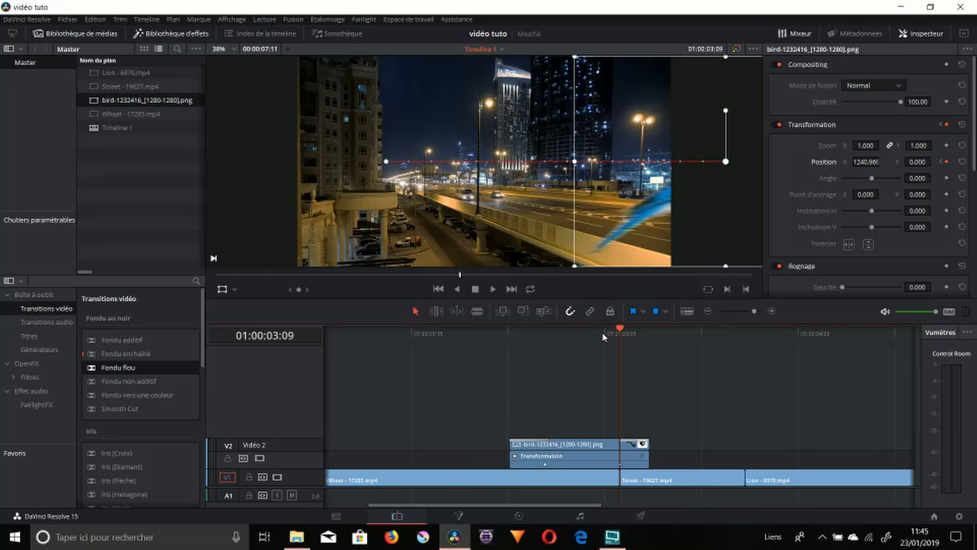
left_click_drag(604, 337, 545, 340)
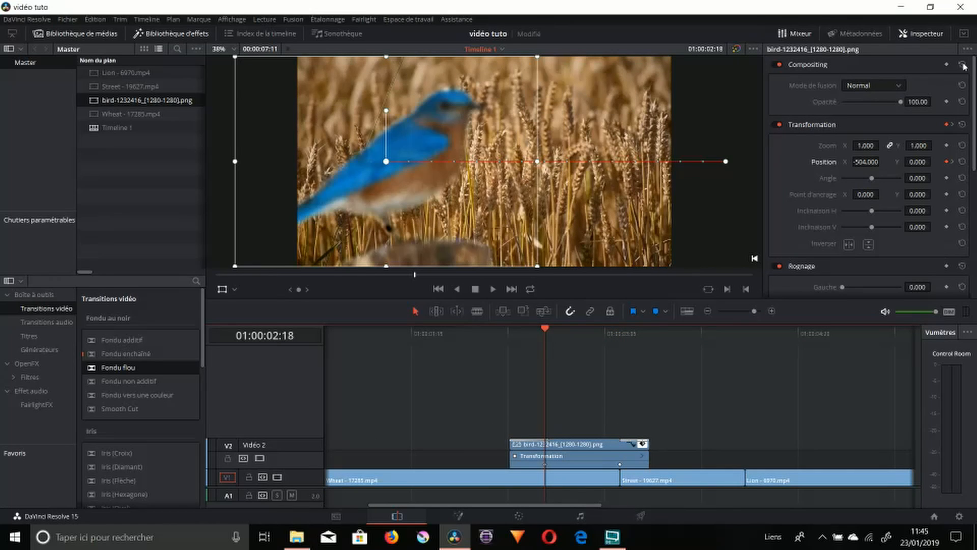
left_click(947, 146)
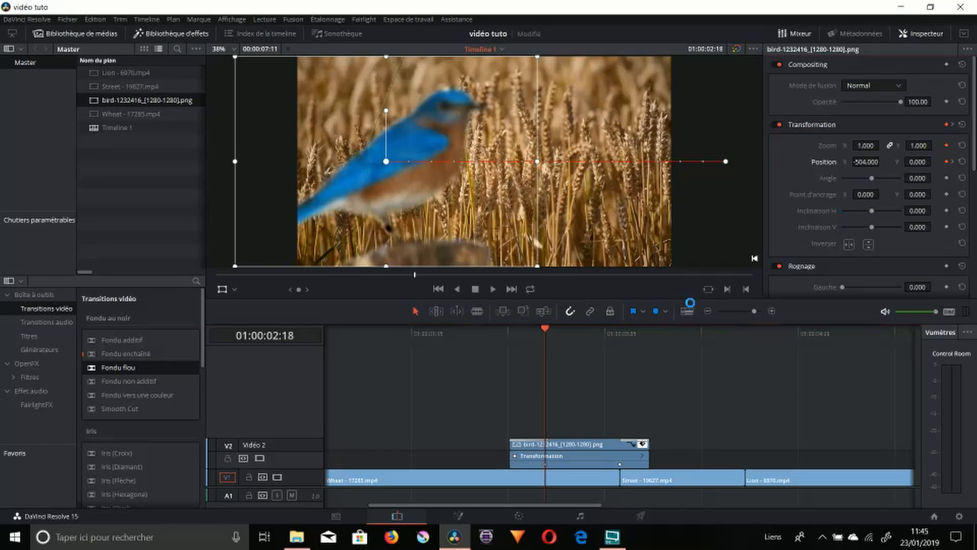
left_click(621, 340)
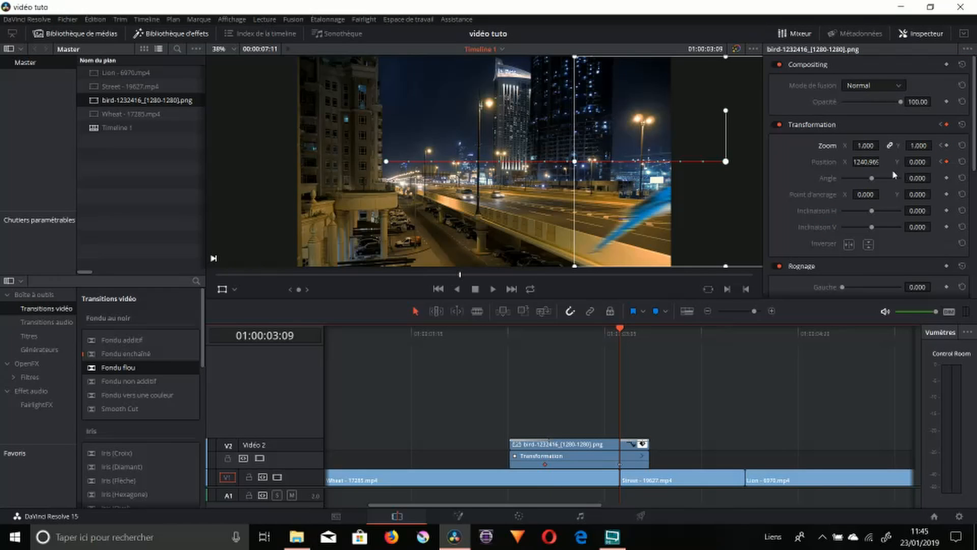
left_click_drag(868, 147, 889, 147)
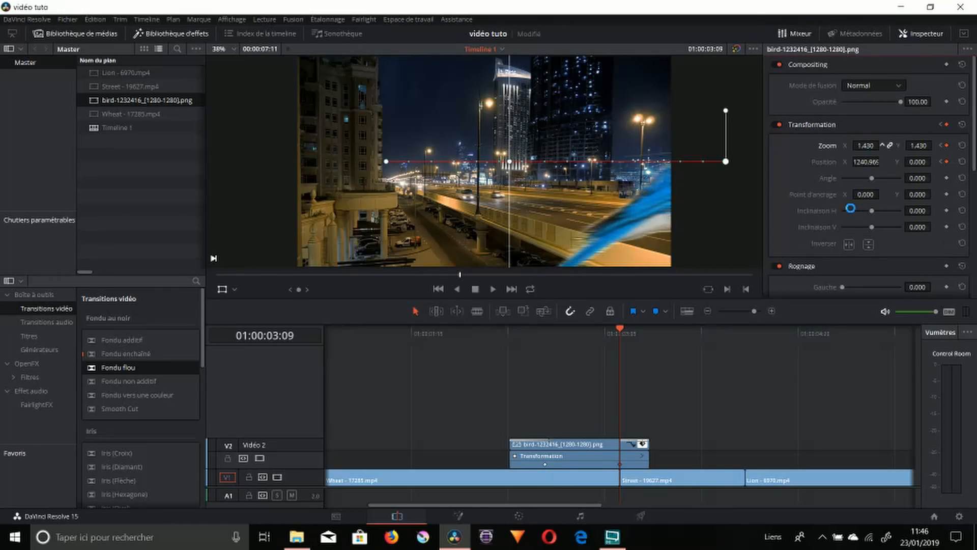
- Play the bird's combined movement and zoom from just before the first keyframe
left_click(536, 340)
key("space")
key("space")
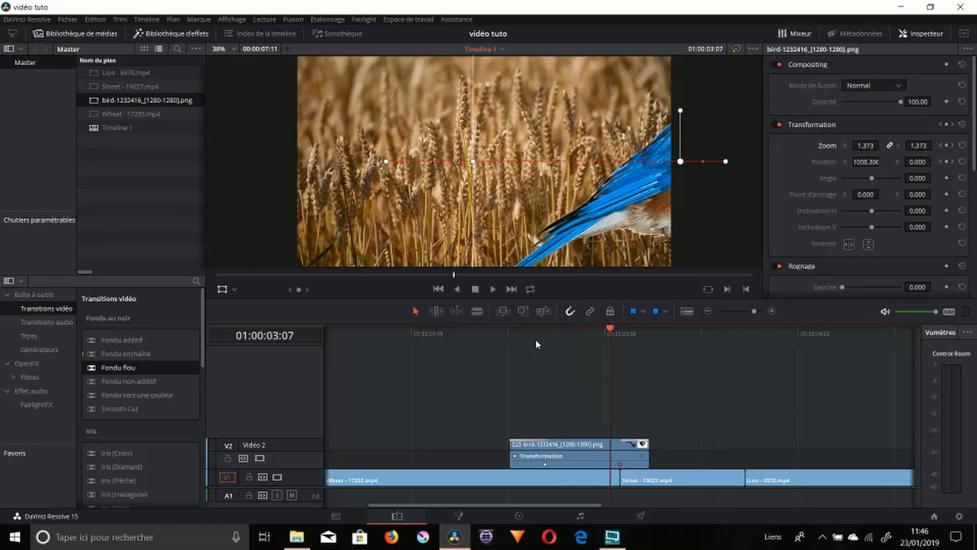
- Display the bird image's Zoom curve and make it ease into the second keyframe at 01:00:03:09
left_click(635, 444)
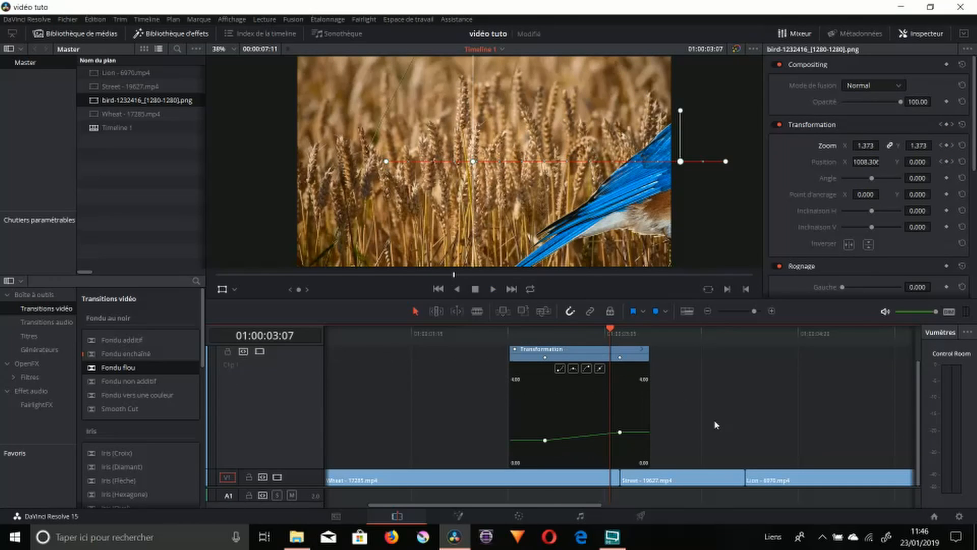
left_click(550, 336)
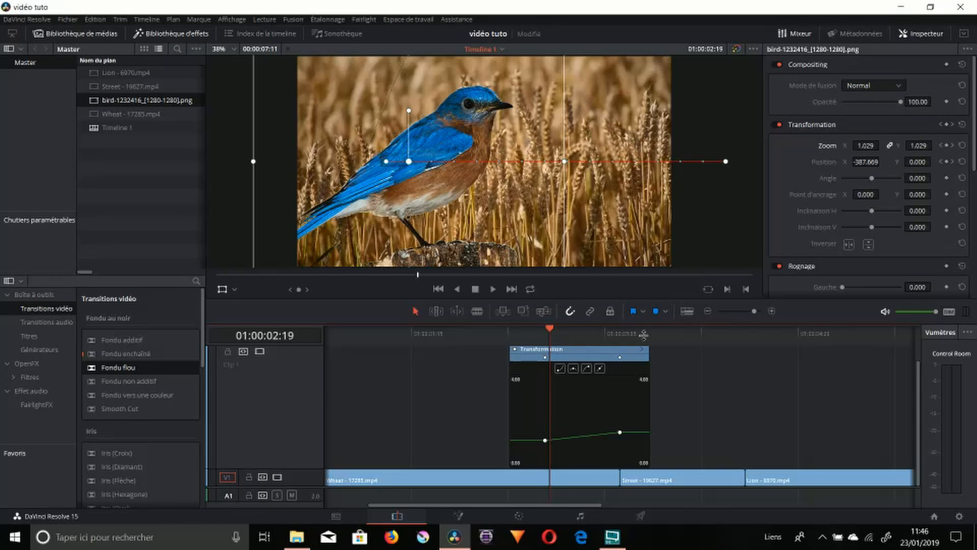
left_click_drag(574, 337, 620, 334)
left_click(620, 431)
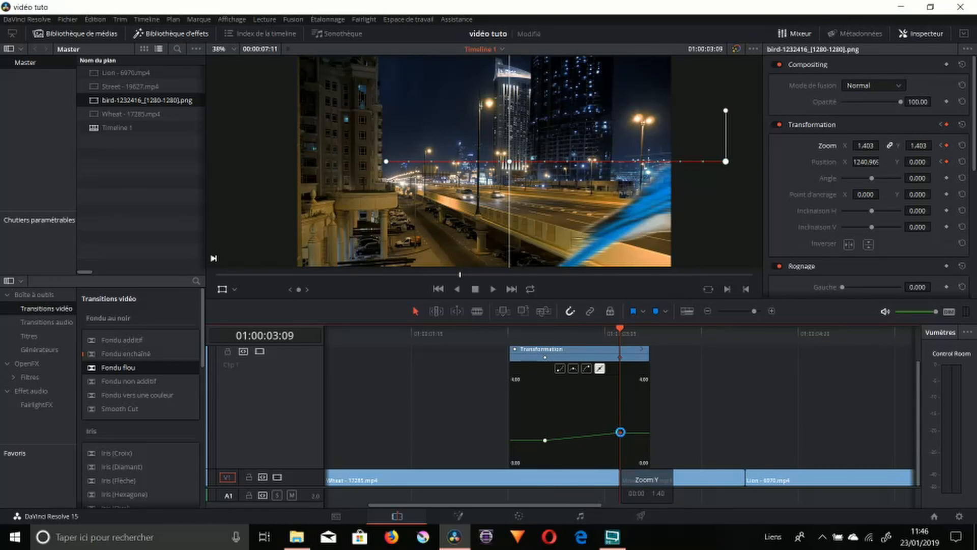
left_click(586, 368)
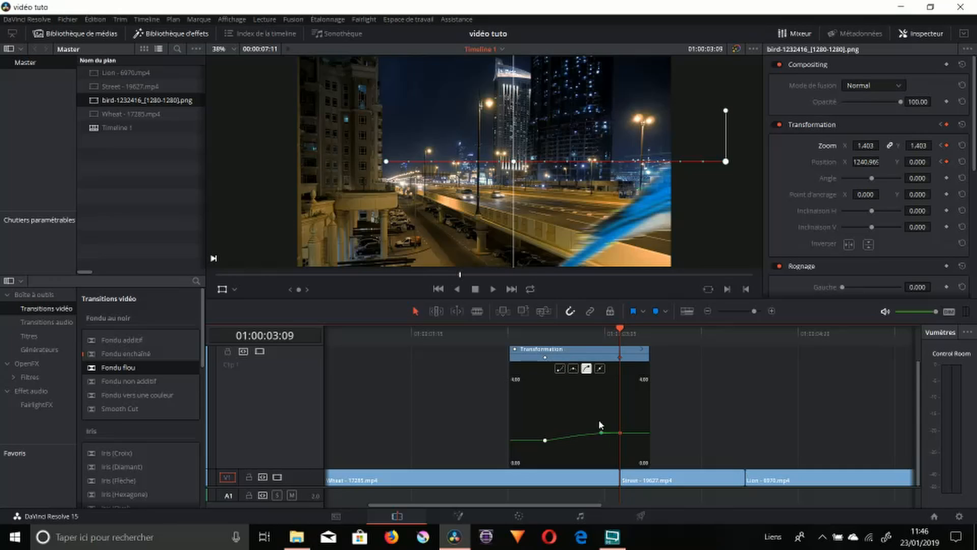
- Raise the second keyframe's Zoom to 1.750 with its curve handle bent upward, and play the bird's animation
mouse_move(602, 431)
left_mouse_down()
mouse_move(584, 421)
mouse_move(598, 421)
left_mouse_up()
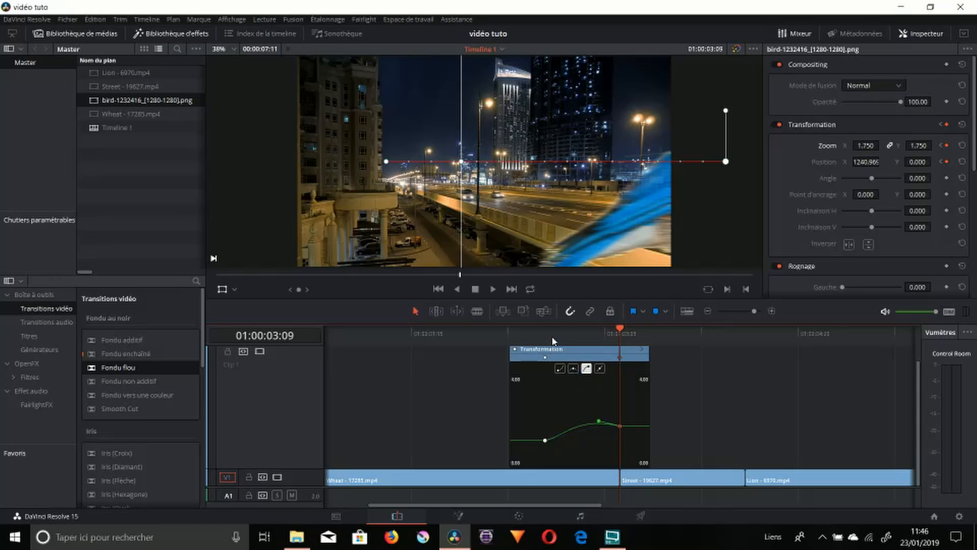
left_click(527, 340)
key("space")
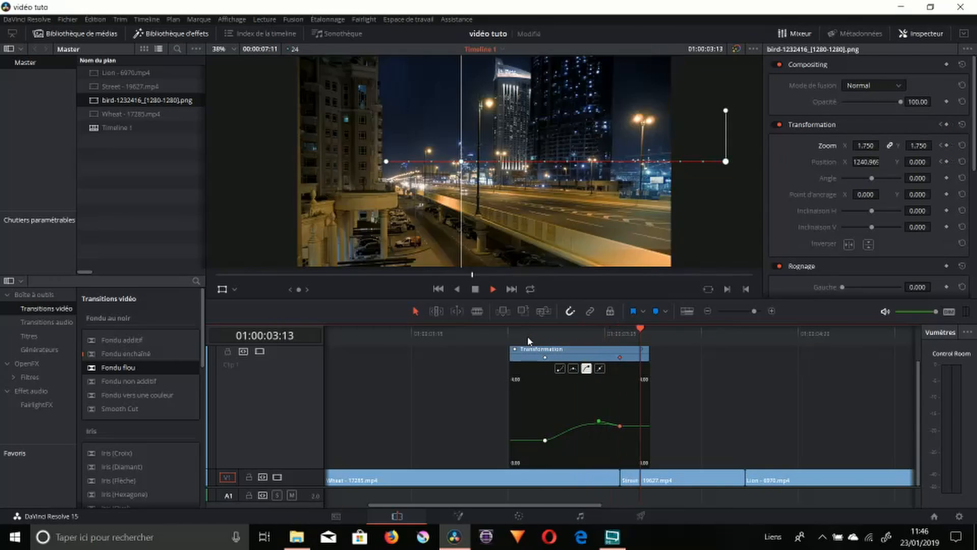
left_click(529, 339)
key("space")
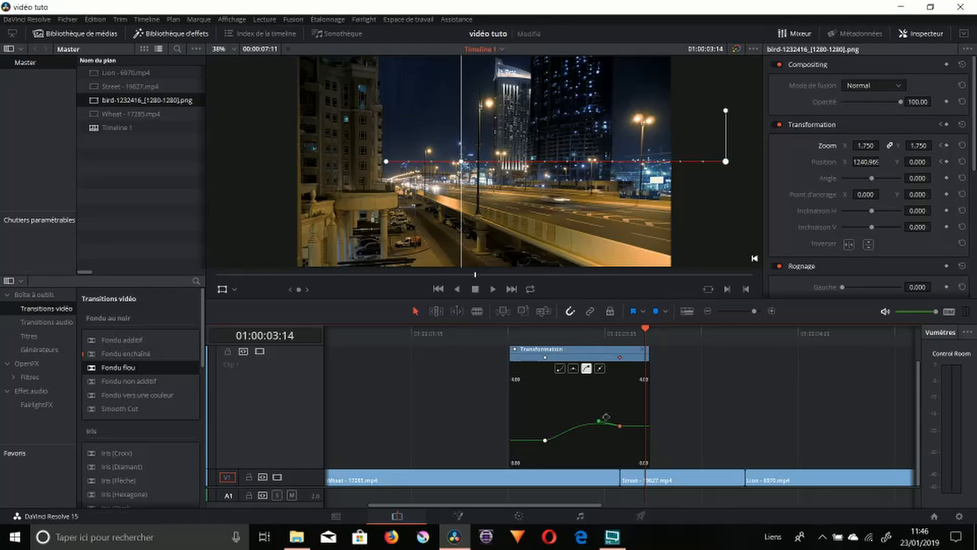
- Level the second Zoom keyframe's curve handle to smooth the arrival, and play the animation again
mouse_move(598, 421)
left_mouse_down()
mouse_move(601, 403)
mouse_move(608, 424)
left_mouse_up()
left_click(545, 337)
key("space")
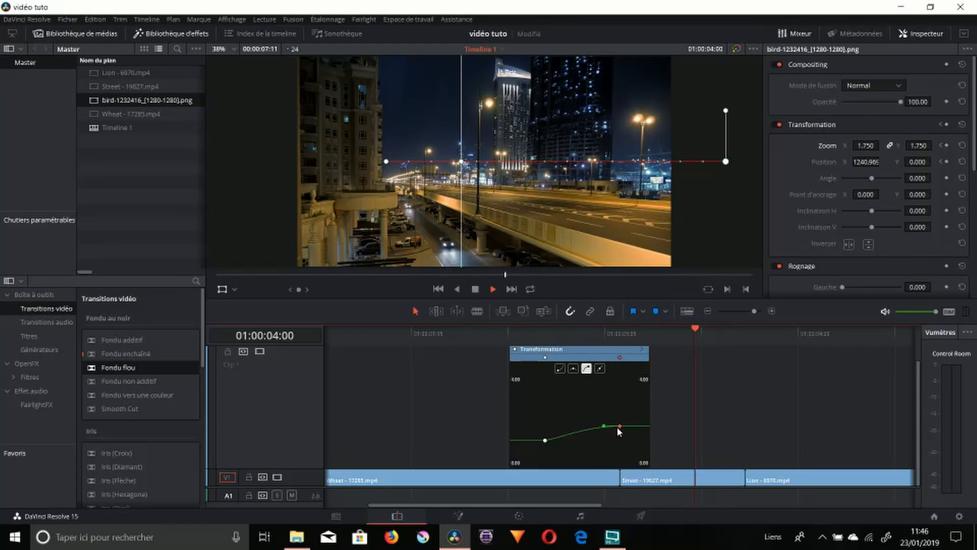
key("space")
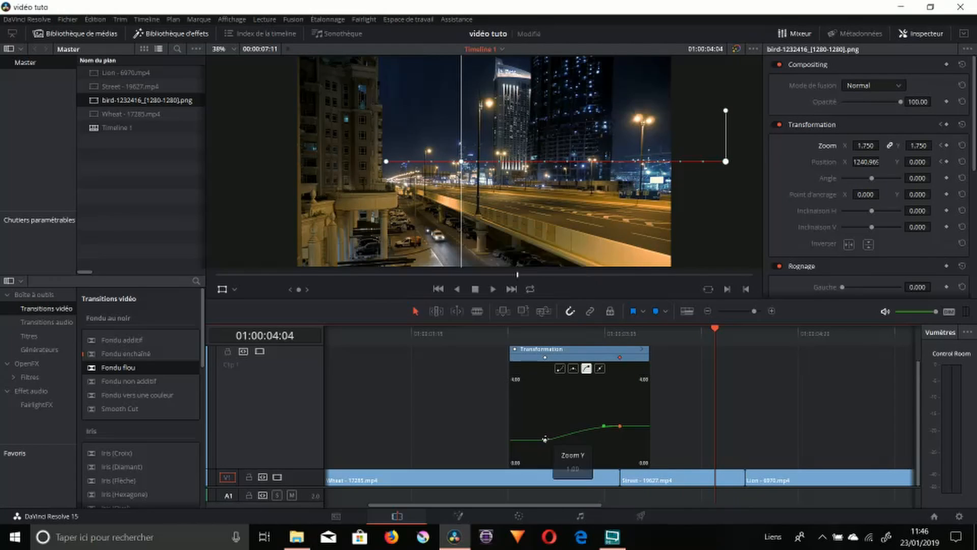
- Ease the Zoom curve out of the first keyframe and close the curve editor after a playback check
left_click(545, 440)
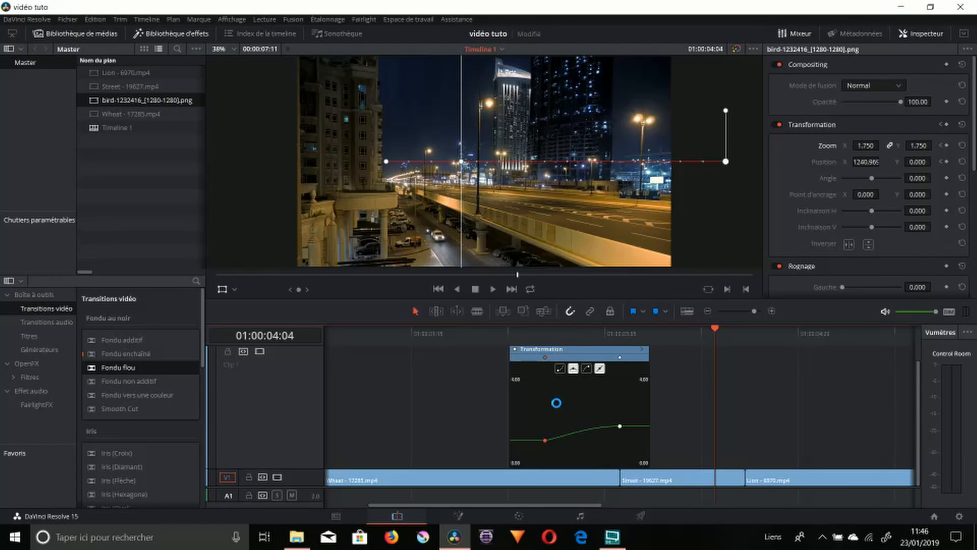
left_click(559, 368)
key("space")
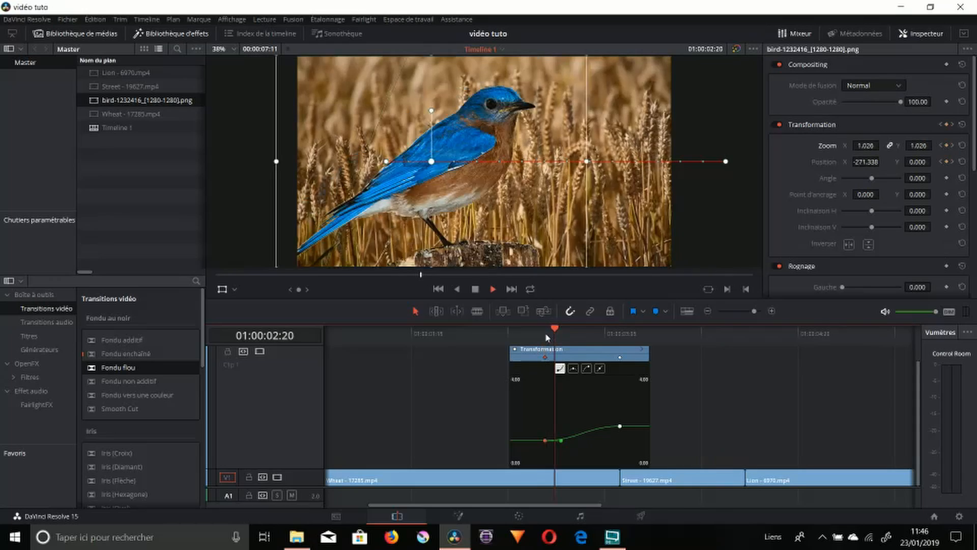
left_click_drag(542, 336, 520, 323)
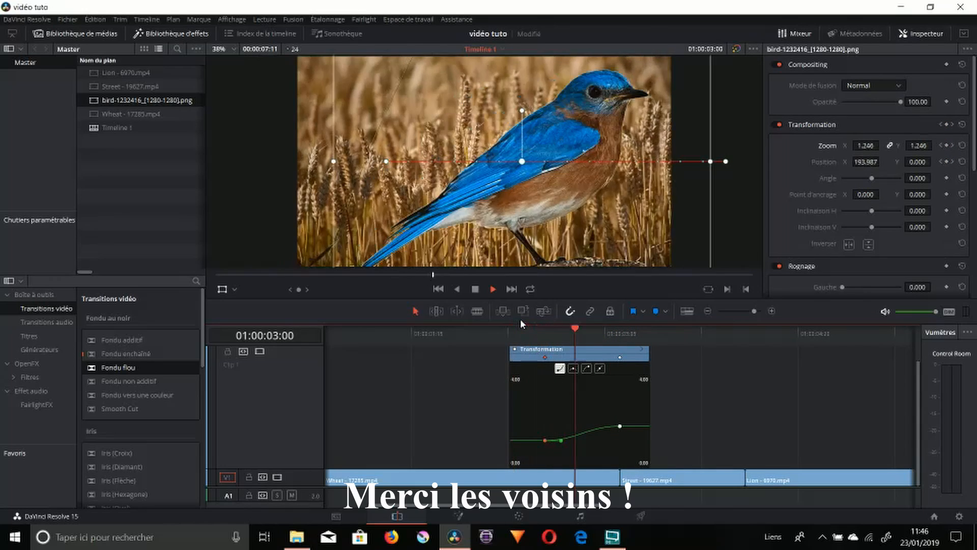
key("space")
scroll(569, 364, "up", 1)
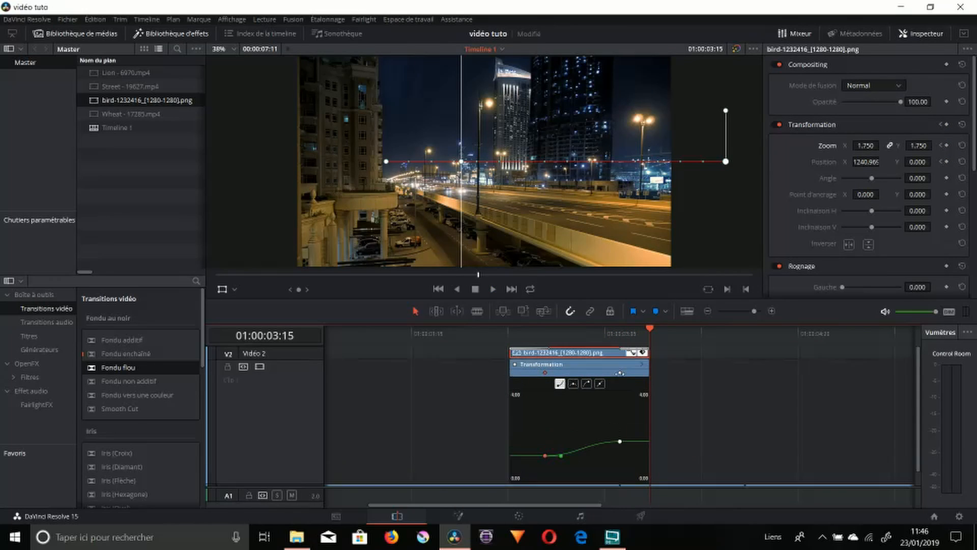
left_click(633, 352)
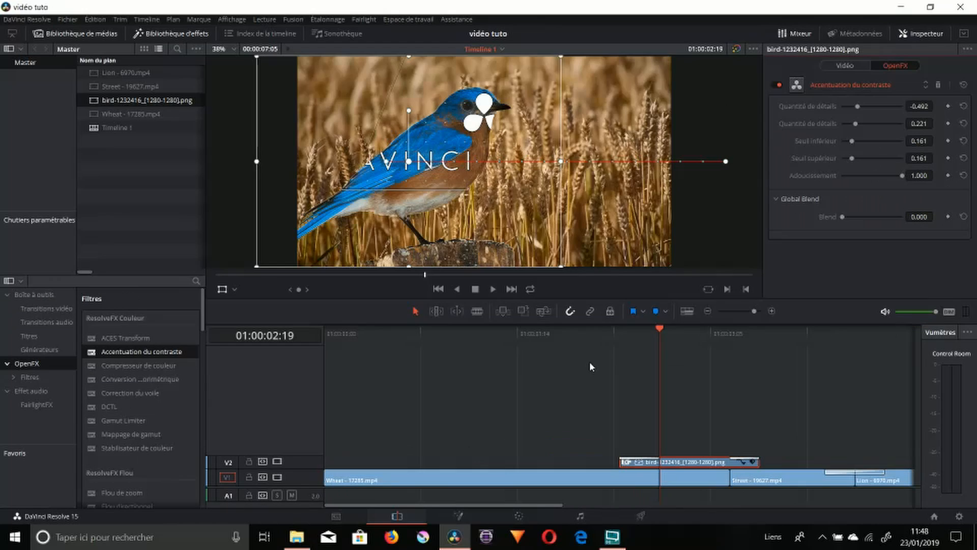
- Scrub back to the start of the bird image at 01:00:02:11 to review its appearance over the wheat clip
left_click_drag(664, 335, 619, 347)
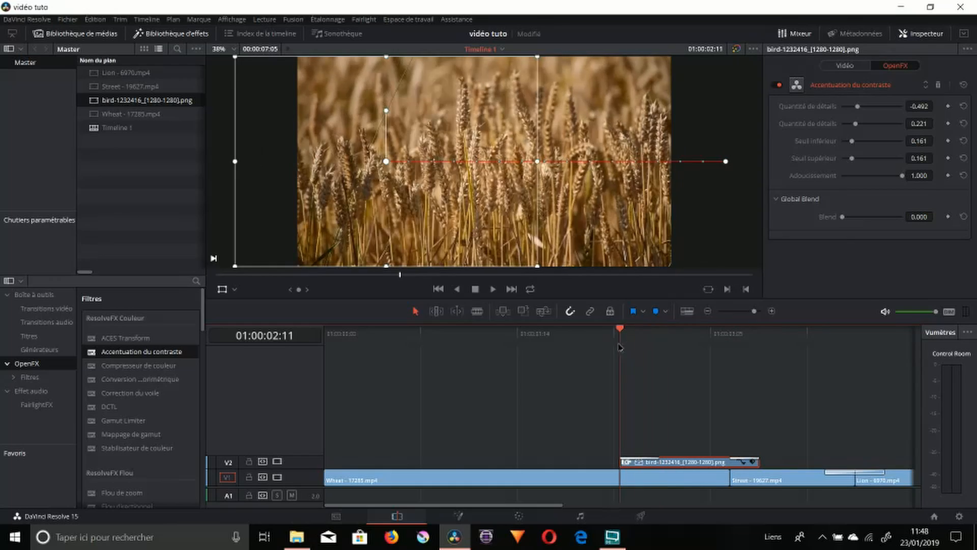
left_click_drag(676, 364, 634, 390)
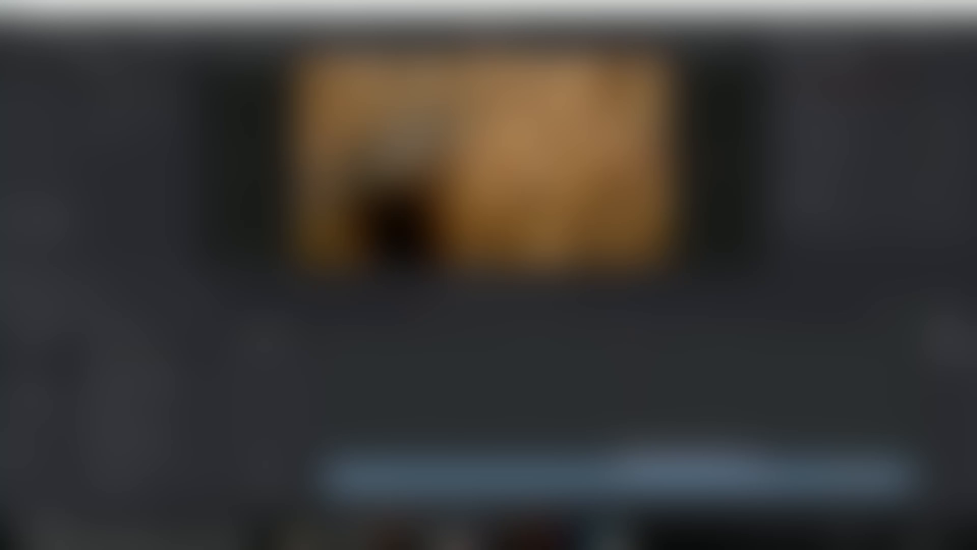
left_click(455, 539)
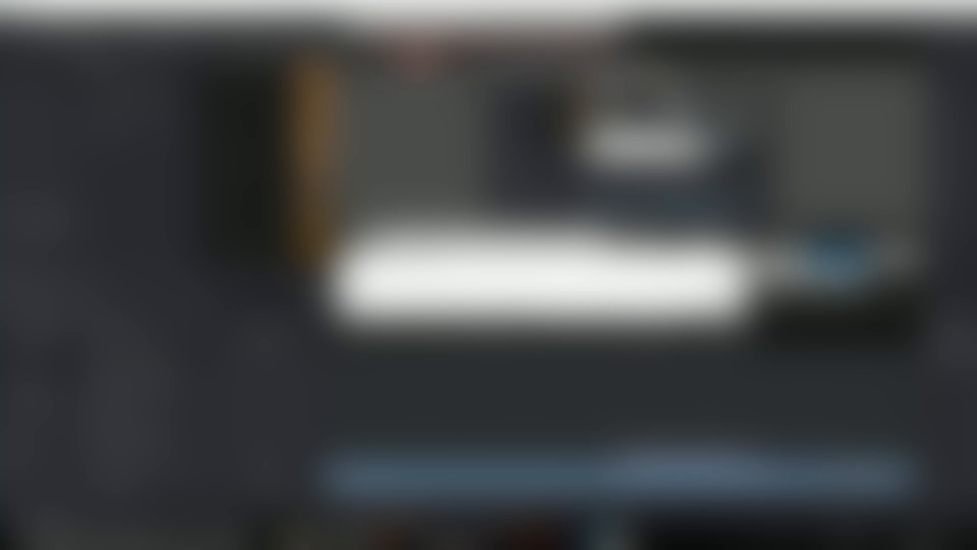